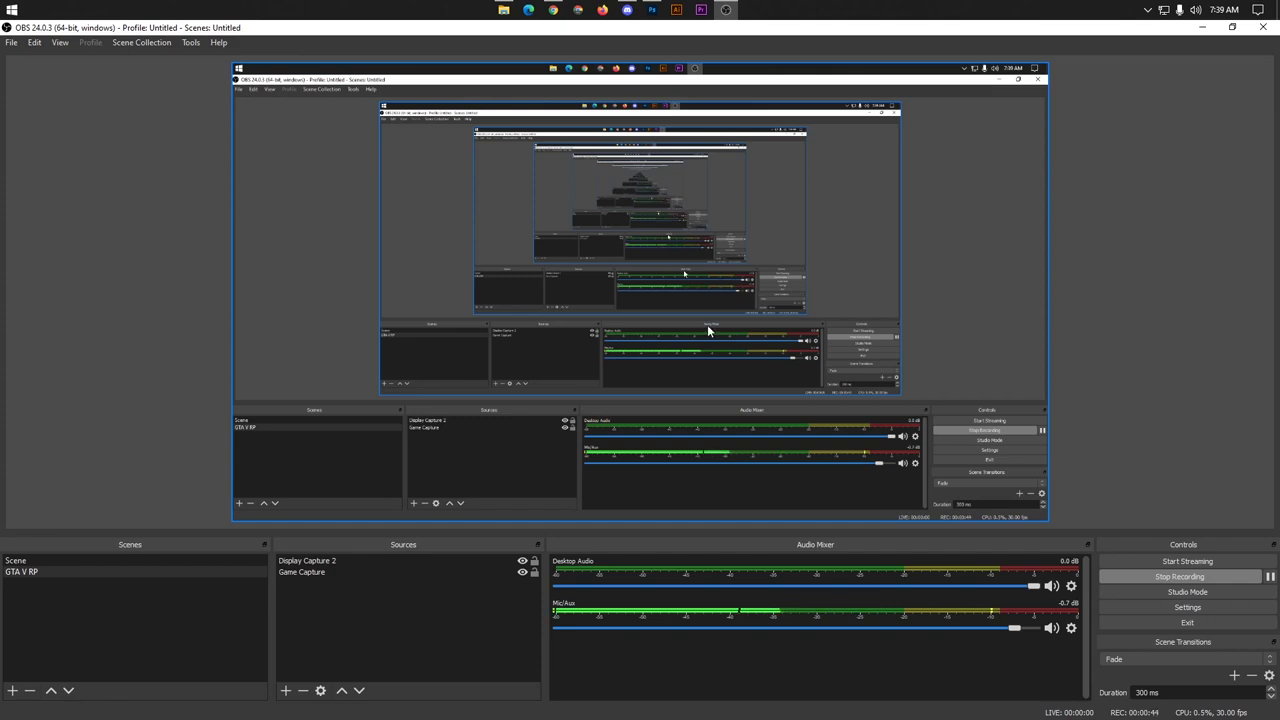
# Step: Search Google for 'photoshop brush' in a fresh browser tab
pyautogui.click(555, 12)
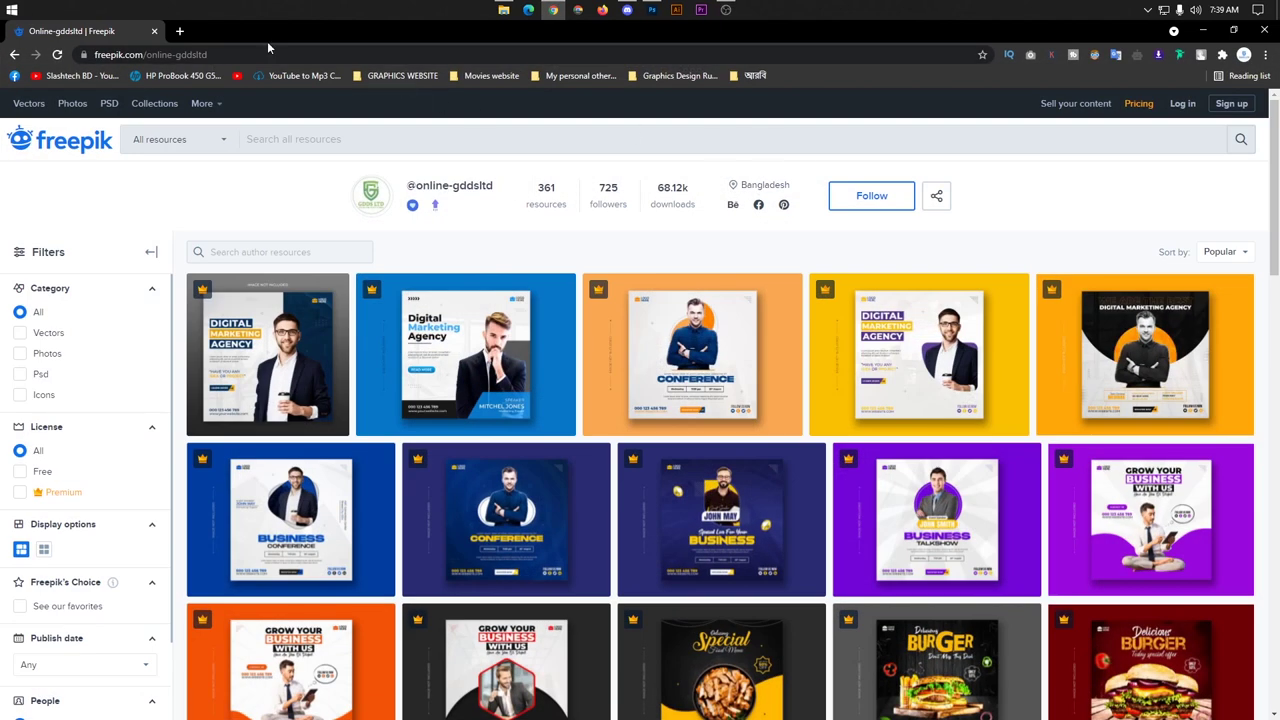
pyautogui.click(180, 31)
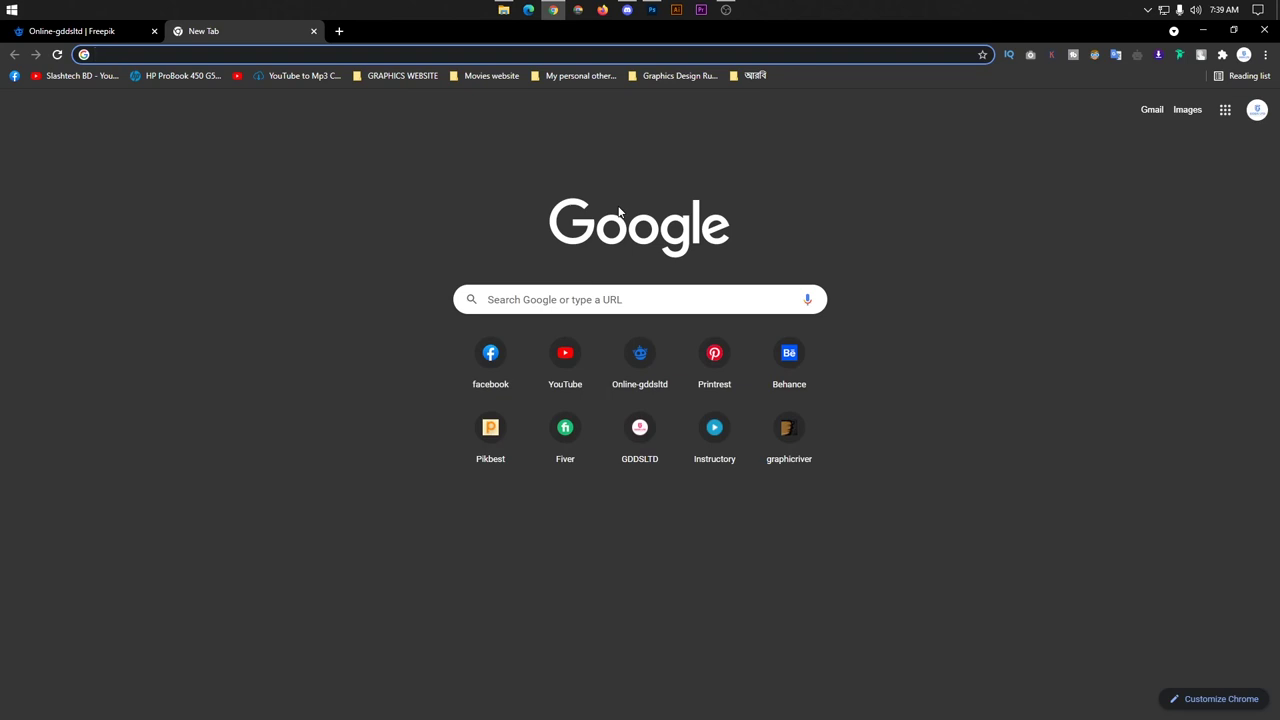
pyautogui.write('pho')
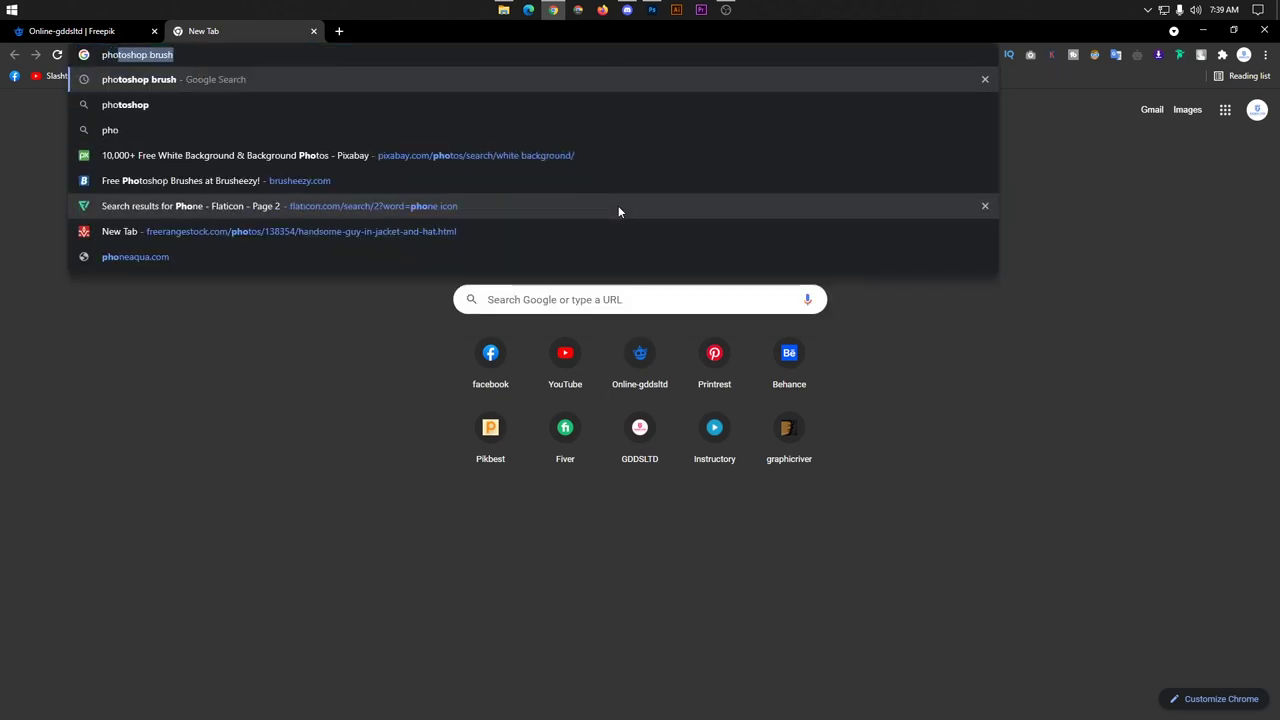
pyautogui.write('to')
pyautogui.press('Right')
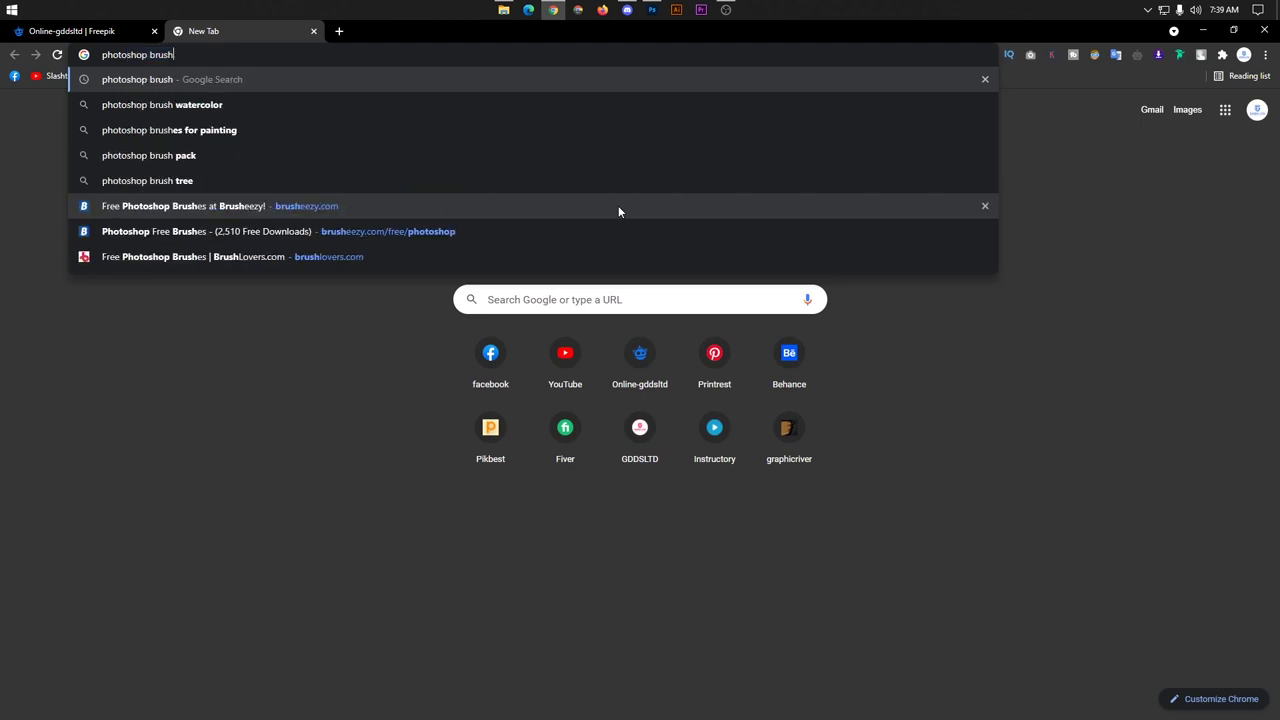
pyautogui.press('Return')
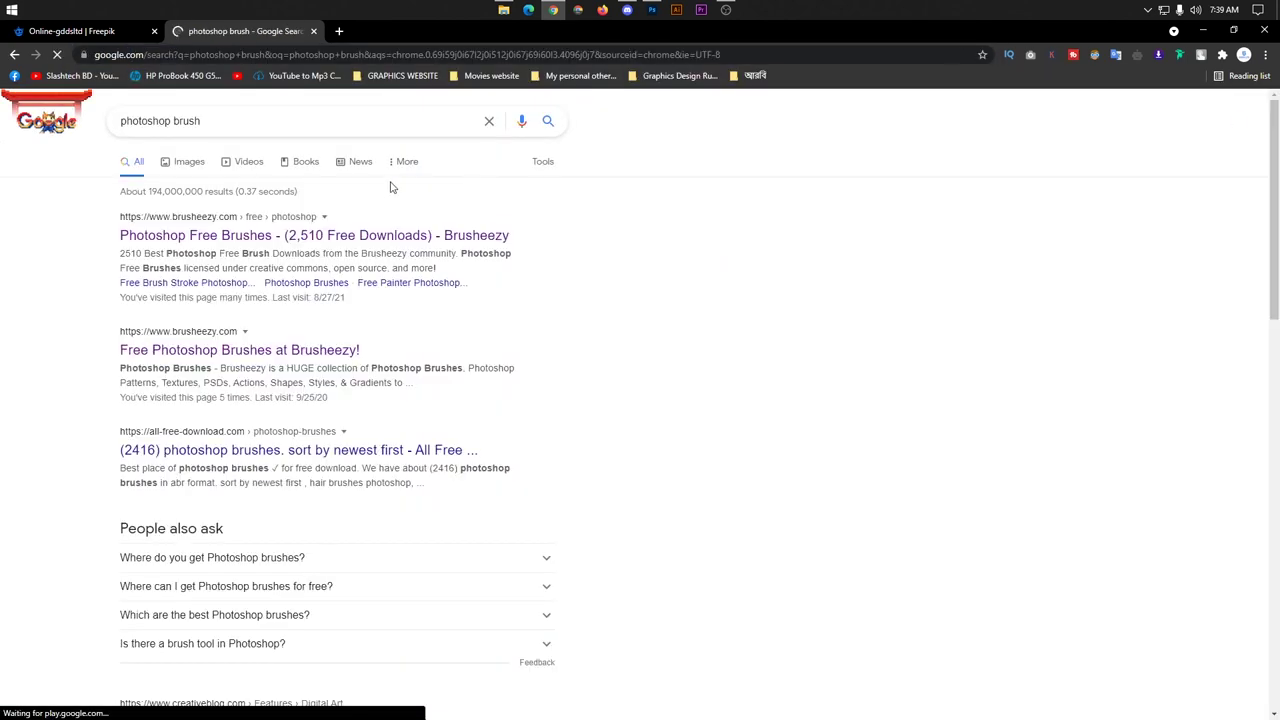
pyautogui.moveTo(251, 121); pyautogui.dragTo(68, 122)
pyautogui.click(41, 201)
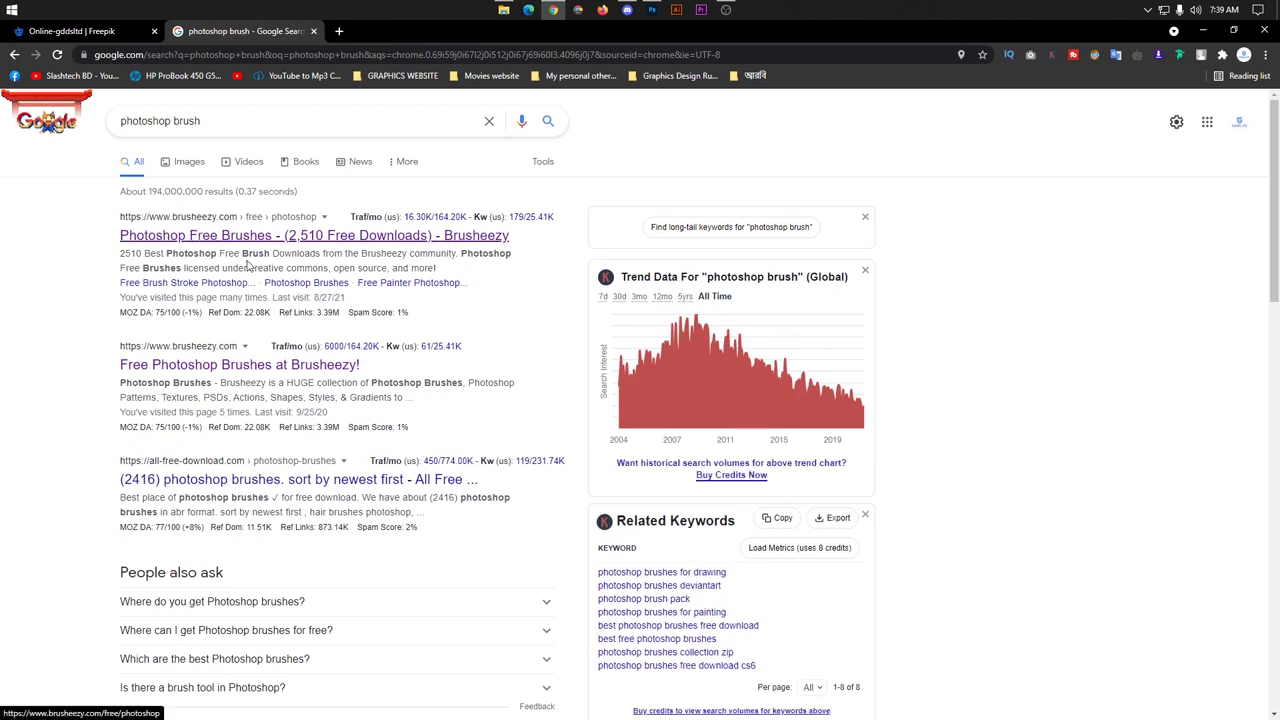
pyautogui.scroll(-1, 300, 247)
pyautogui.scroll(1, 351, 245)
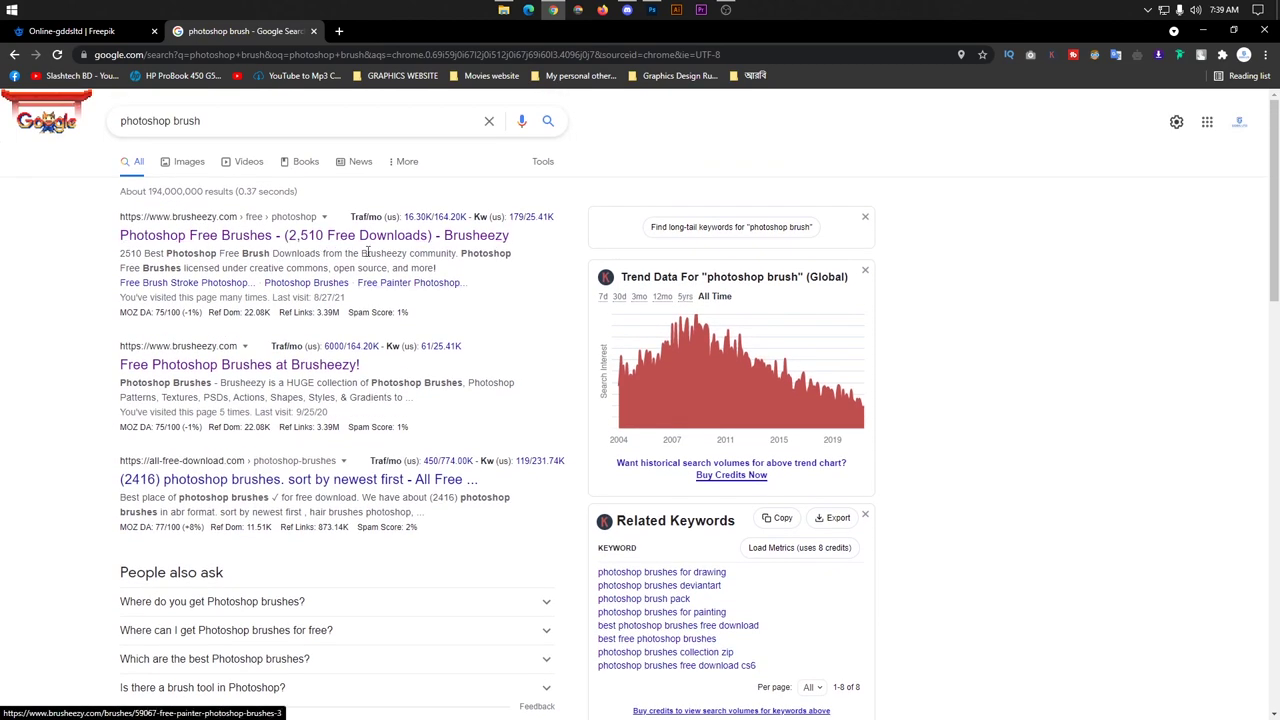
# Step: Open the first Brusheezy result, Photoshop Free Brushes, in a new tab
pyautogui.rightClick(326, 242)
pyautogui.click(370, 249)
pyautogui.scroll(-1, 162, 247)
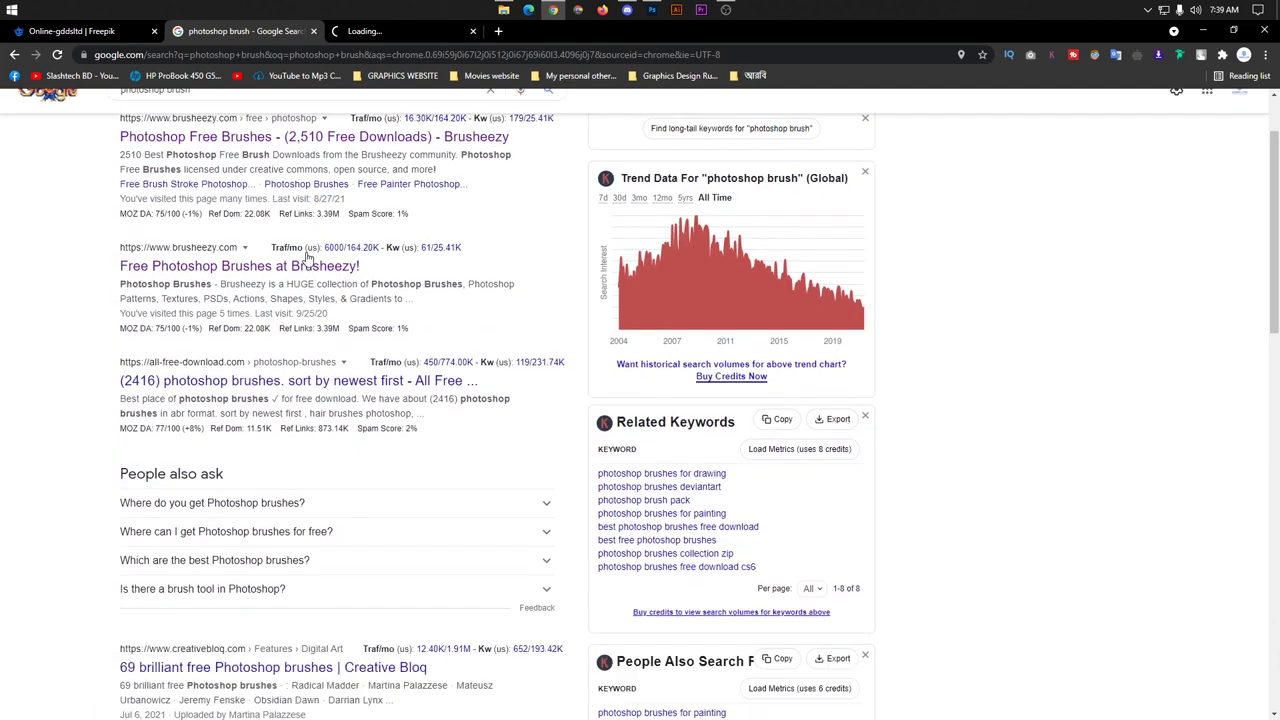
pyautogui.scroll(1, 162, 247)
pyautogui.scroll(1, 162, 247)
pyautogui.scroll(-2, 240, 297)
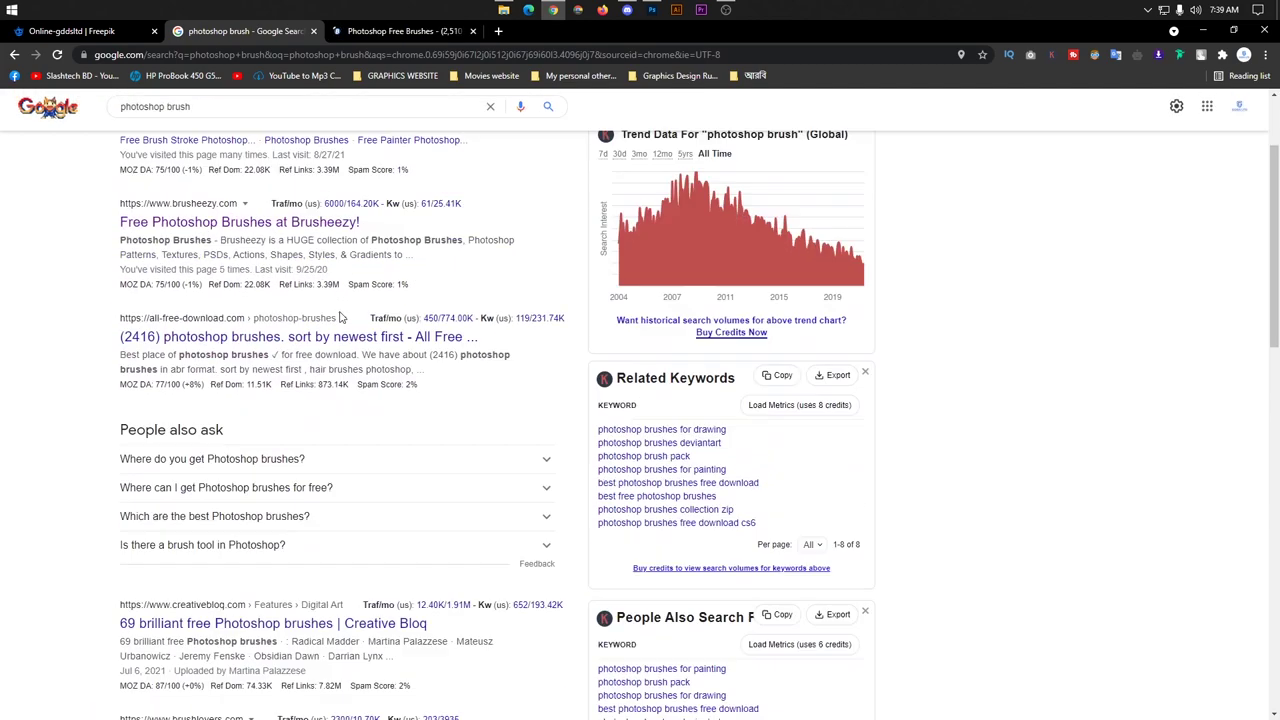
pyautogui.scroll(-1, 240, 297)
pyautogui.scroll(-1, 240, 297)
pyautogui.scroll(-1, 240, 297)
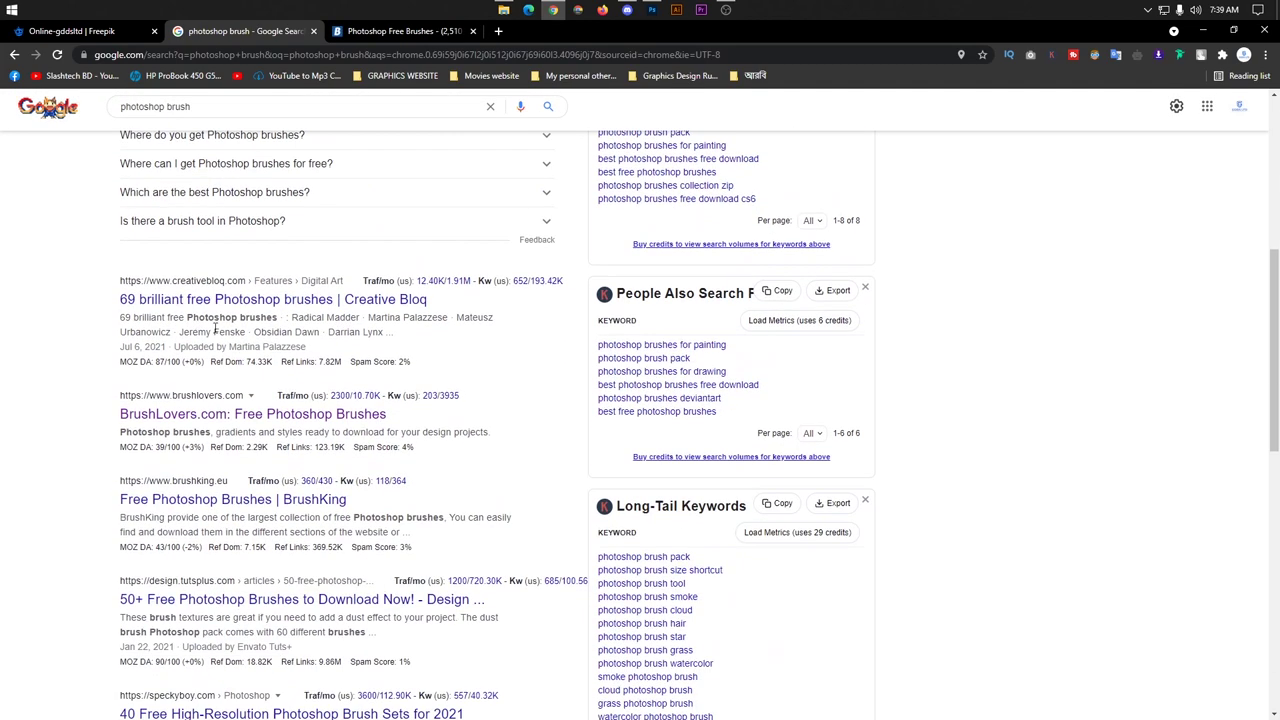
pyautogui.scroll(4, 362, 349)
pyautogui.scroll(1, 362, 349)
pyautogui.click(377, 30)
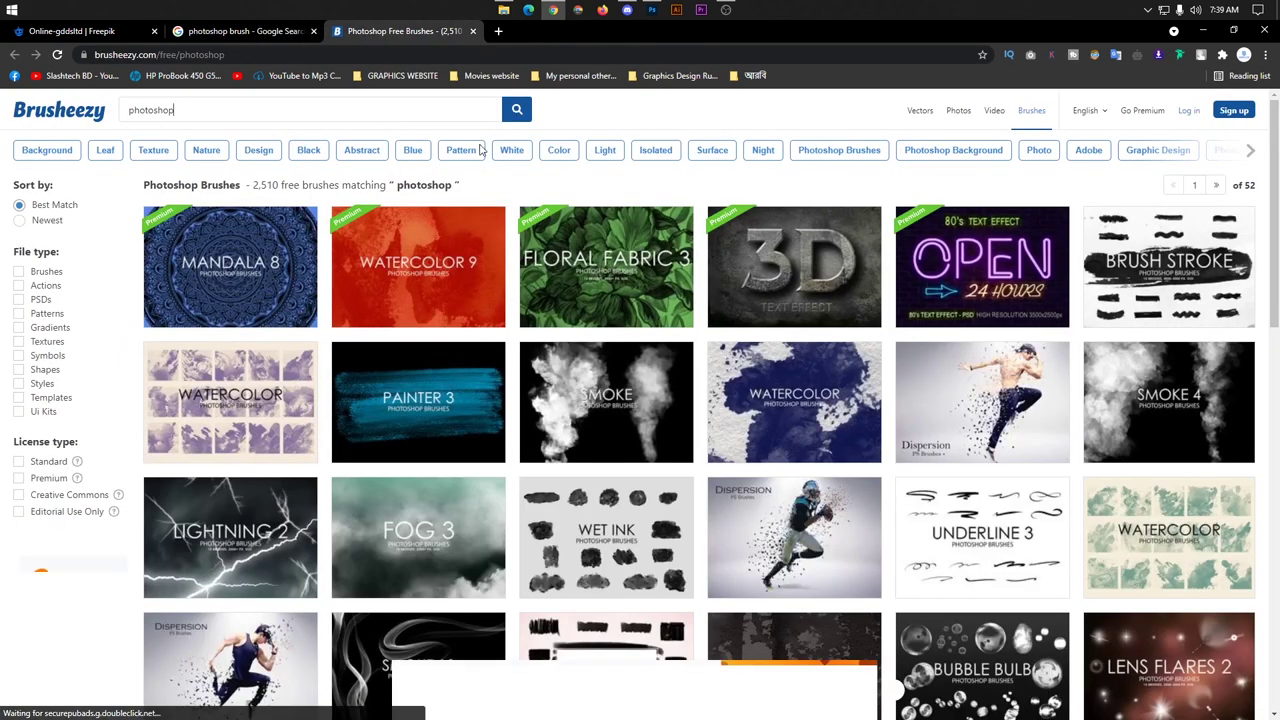
pyautogui.click(425, 56)
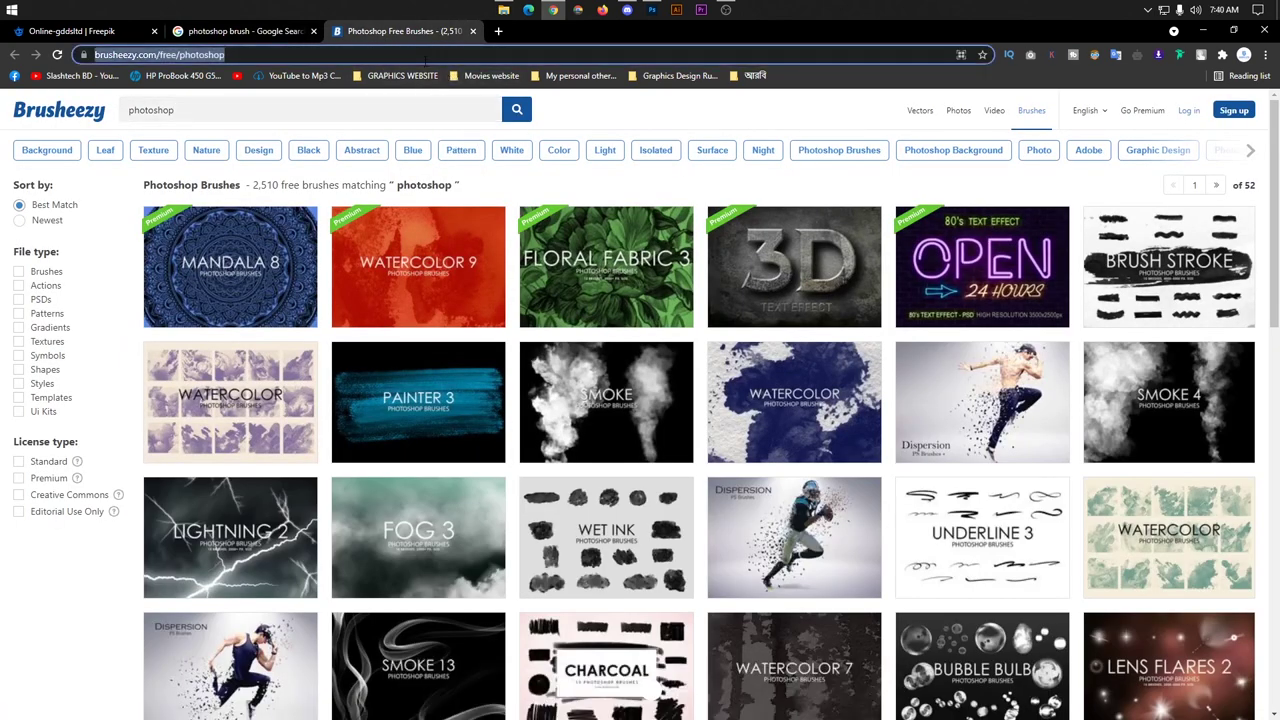
pyautogui.press('Return')
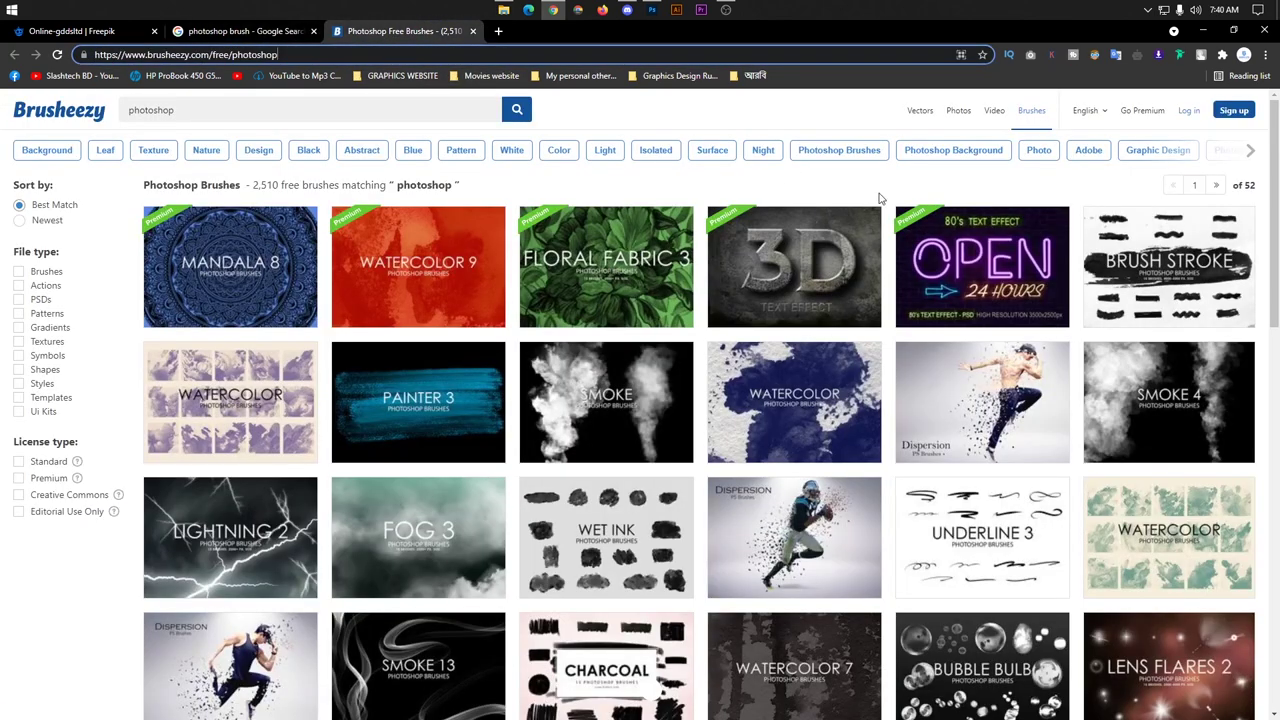
pyautogui.scroll(-3, 1000, 300)
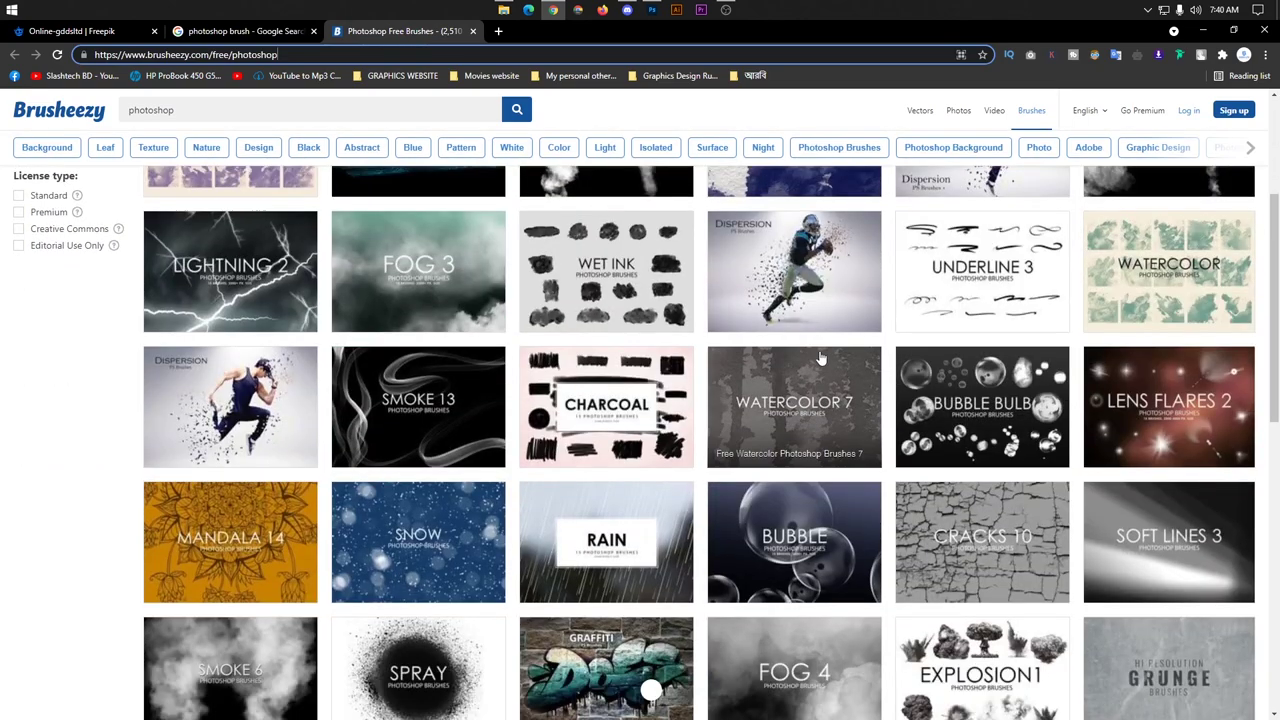
pyautogui.scroll(3, 825, 370)
pyautogui.scroll(-2, 825, 370)
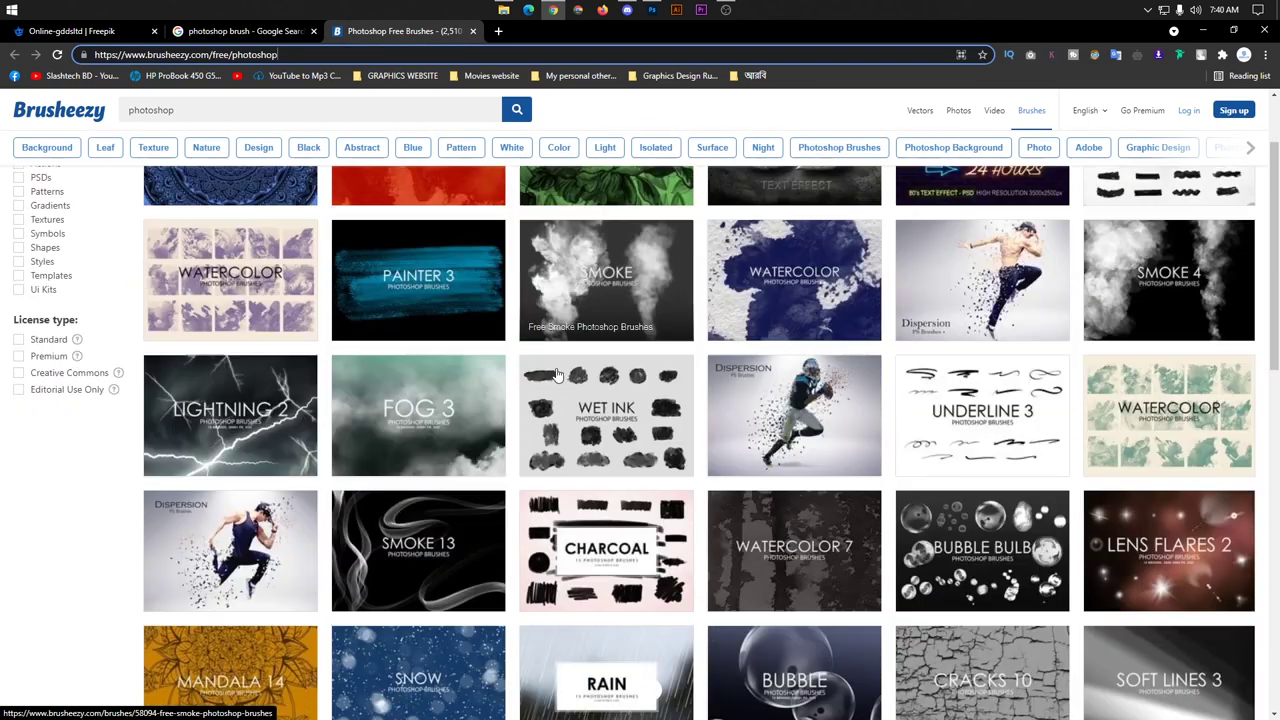
pyautogui.scroll(-1, 571, 357)
pyautogui.scroll(3, 640, 300)
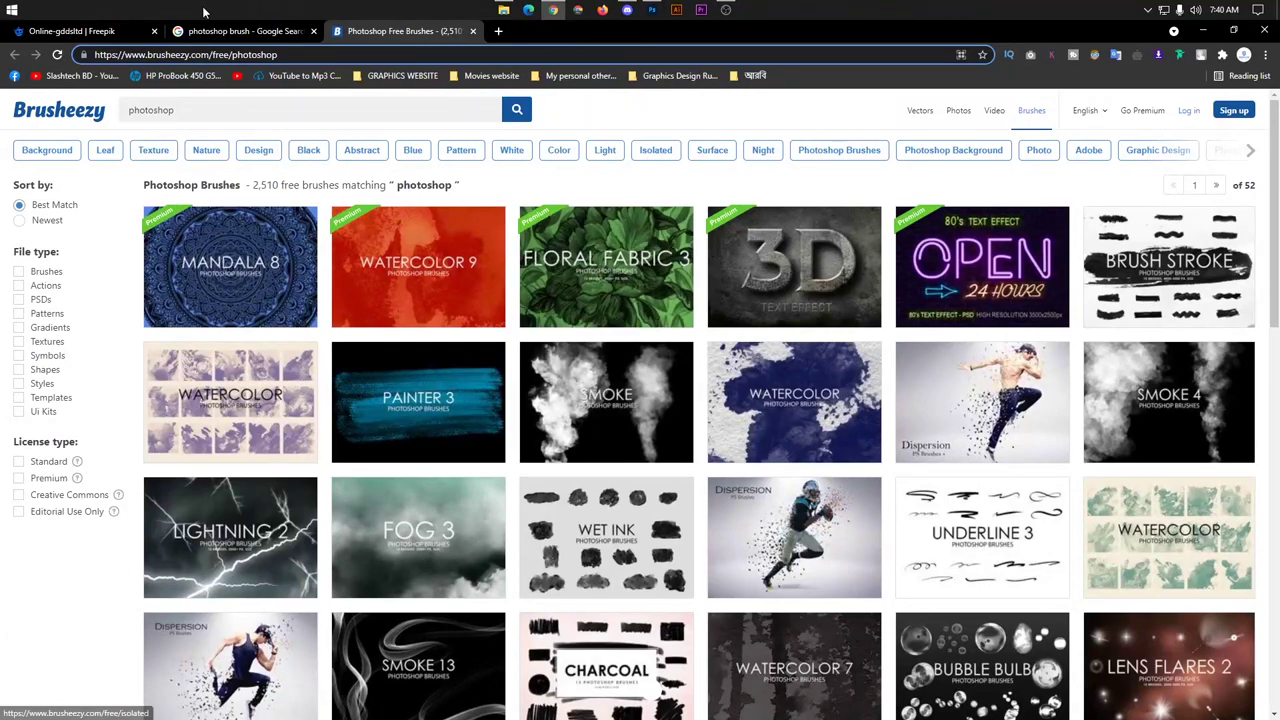
pyautogui.click(76, 31)
pyautogui.scroll(-3, 598, 335)
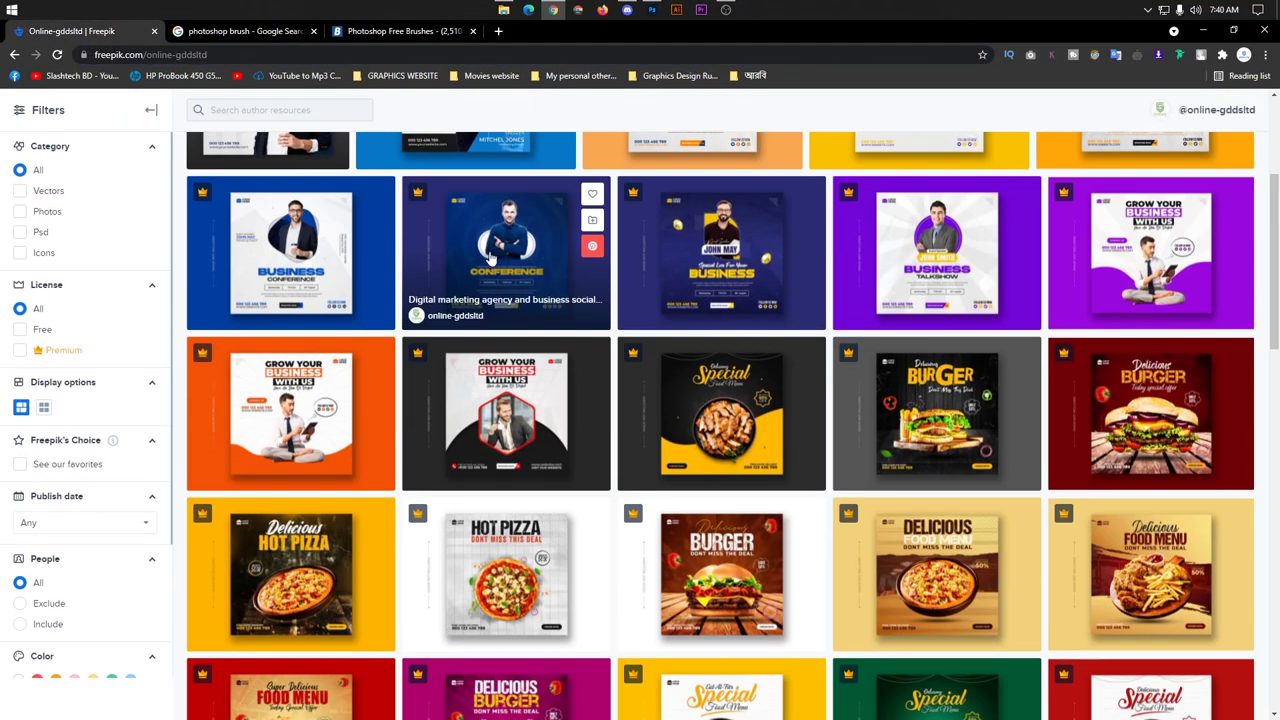
pyautogui.scroll(-2, 957, 245)
pyautogui.scroll(2, 957, 245)
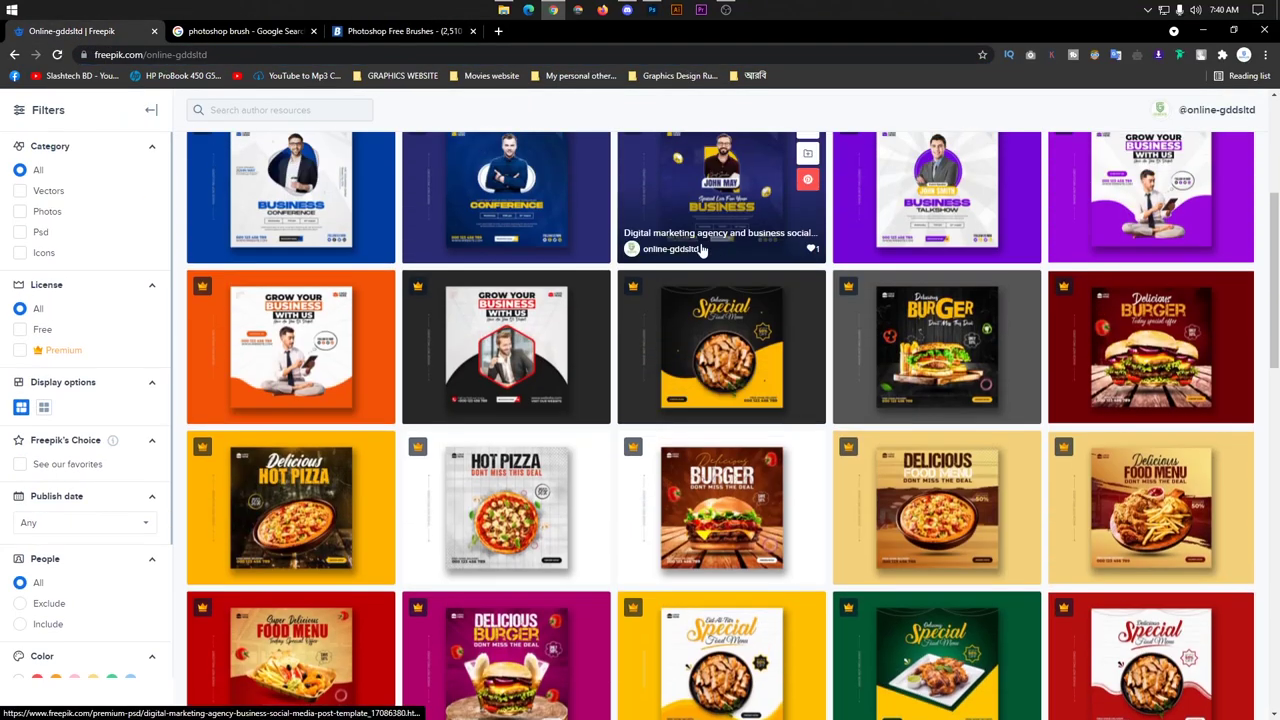
pyautogui.scroll(-1, 666, 294)
pyautogui.click(386, 32)
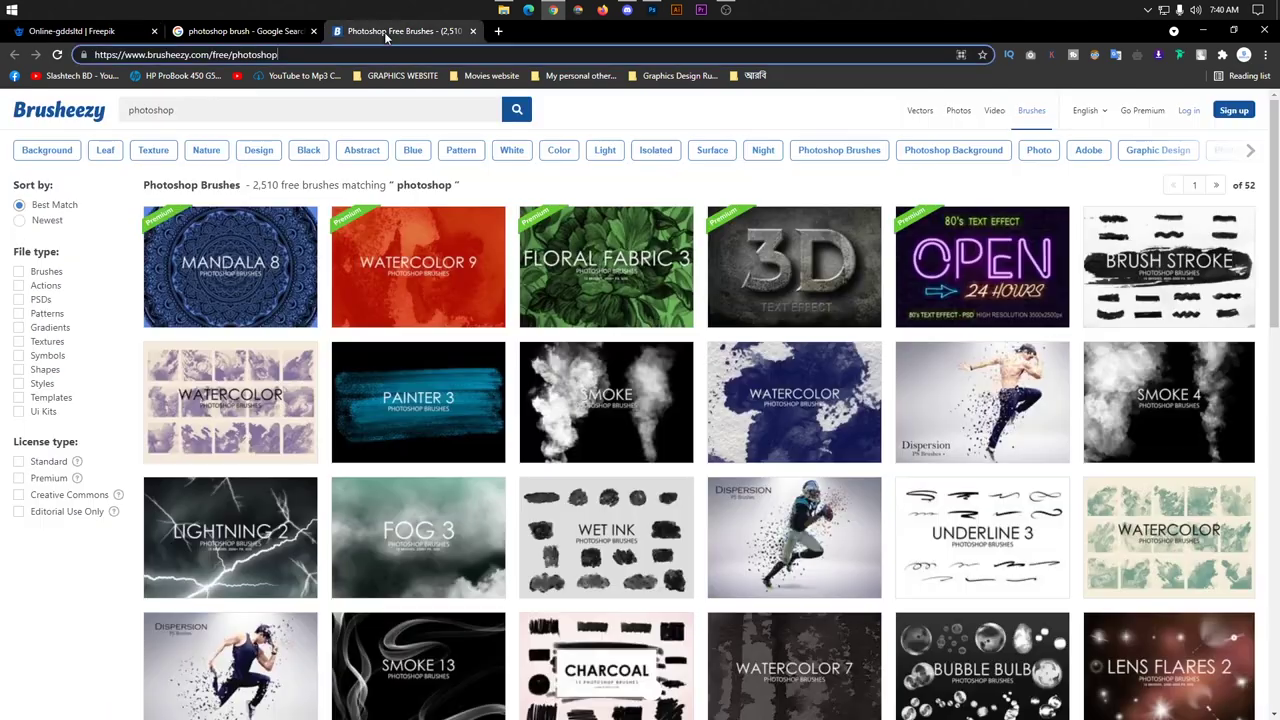
pyautogui.scroll(-1, 572, 236)
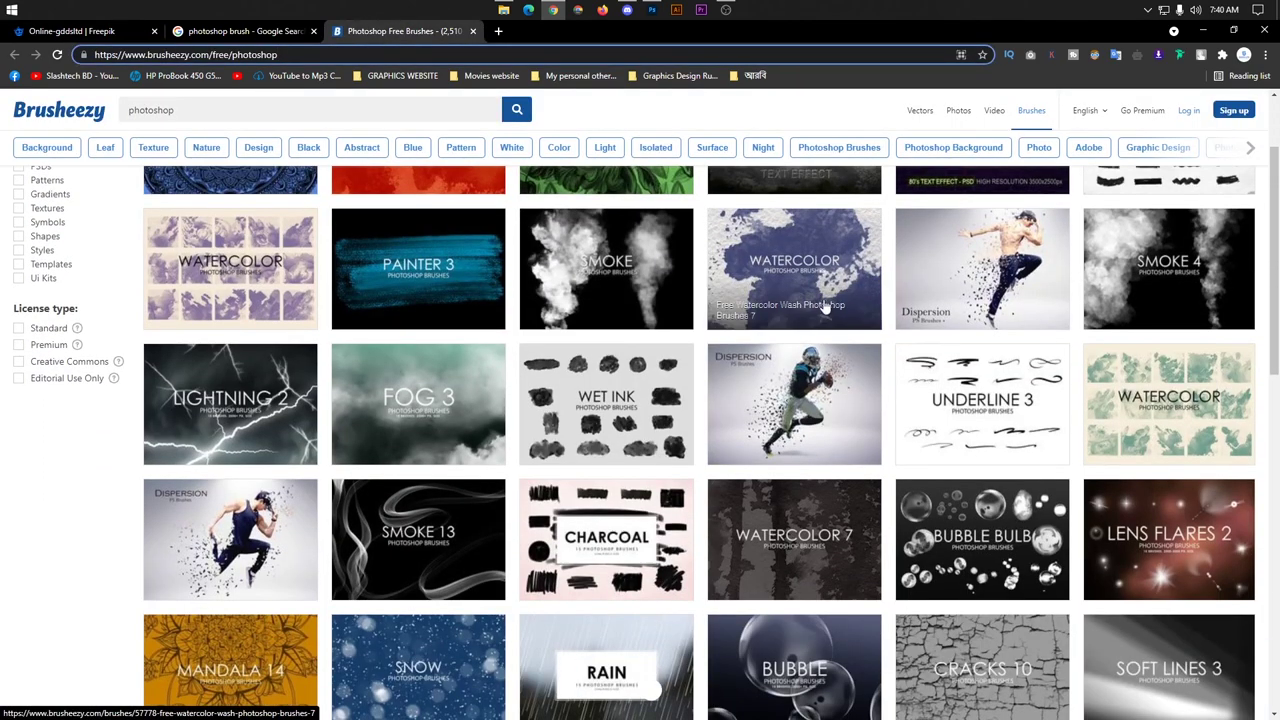
pyautogui.scroll(1, 628, 314)
pyautogui.scroll(-1, 560, 260)
pyautogui.scroll(-3, 560, 260)
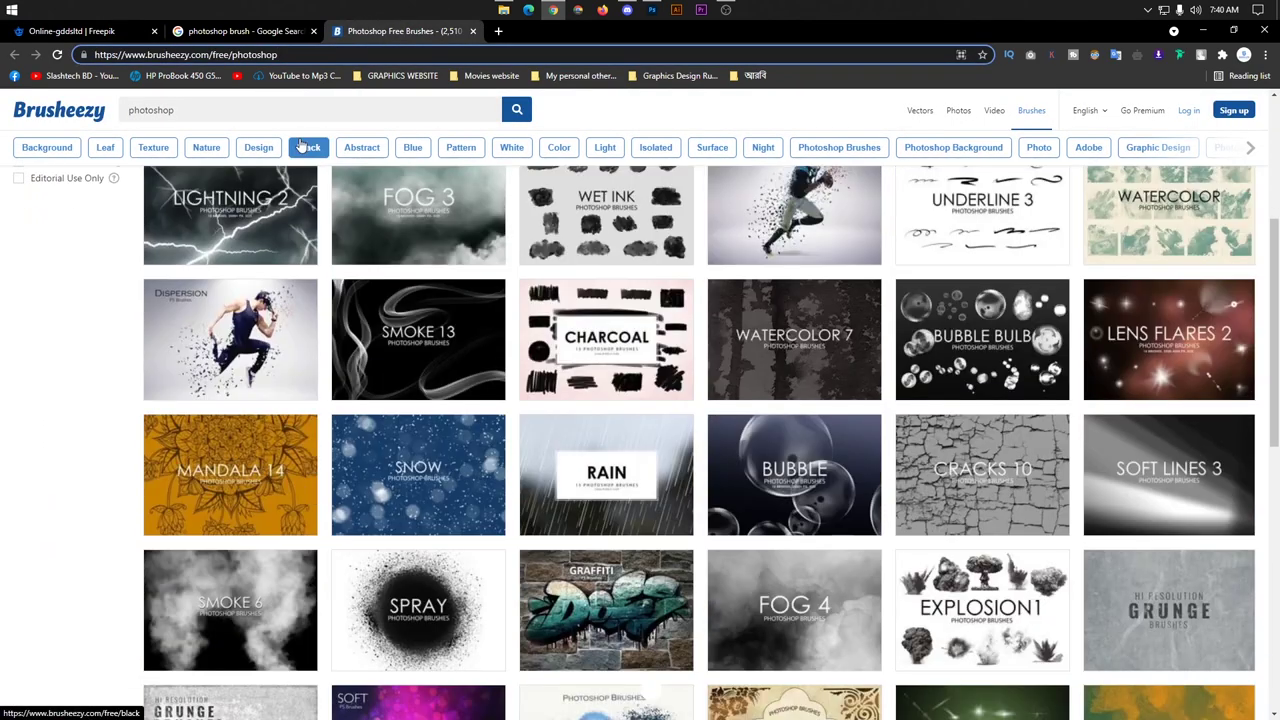
pyautogui.click(245, 31)
pyautogui.click(400, 31)
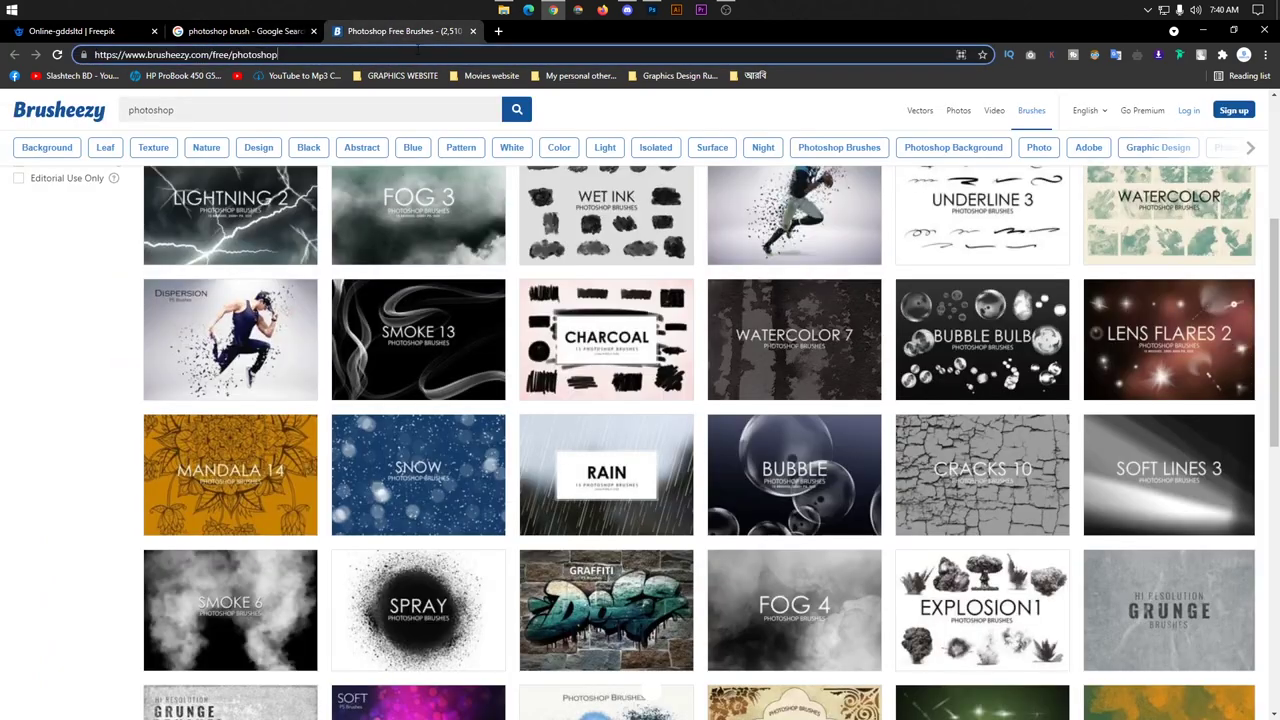
pyautogui.scroll(3, 800, 316)
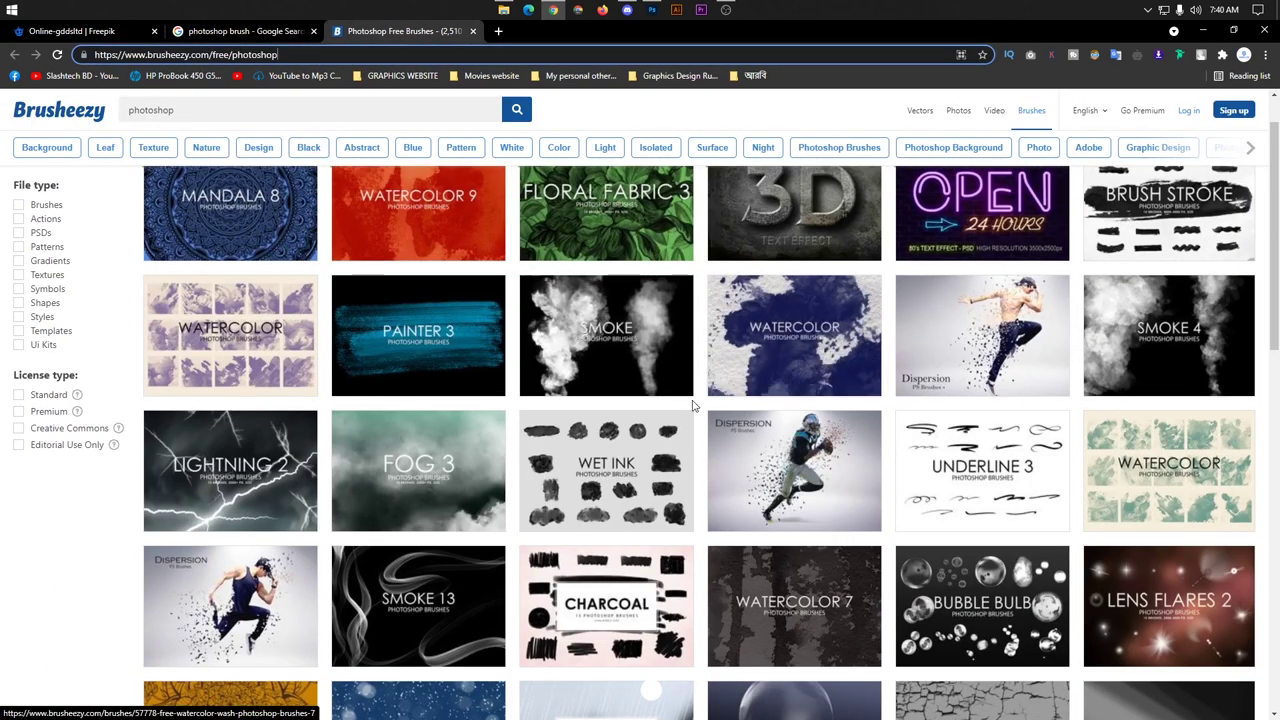
pyautogui.scroll(-1, 694, 402)
pyautogui.scroll(-1, 660, 412)
pyautogui.scroll(3, 686, 470)
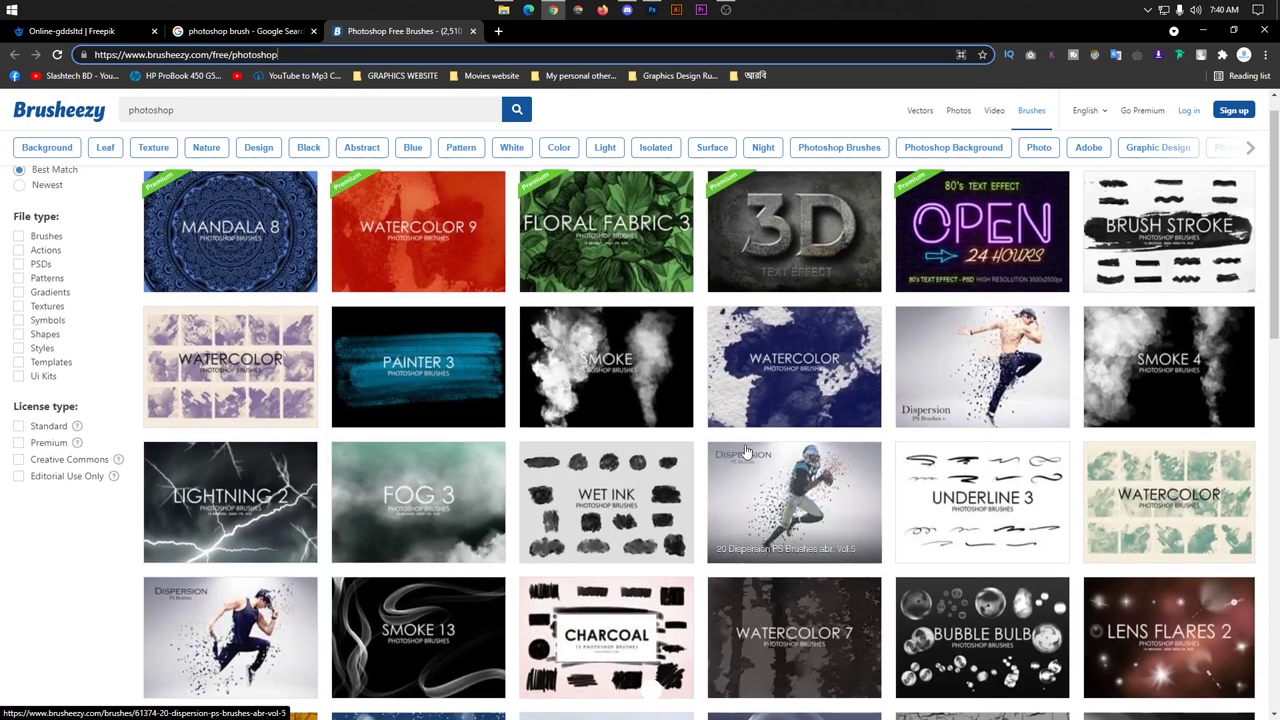
# Step: Search Brusheezy for 'brush' and browse the first page of results
pyautogui.click(231, 118)
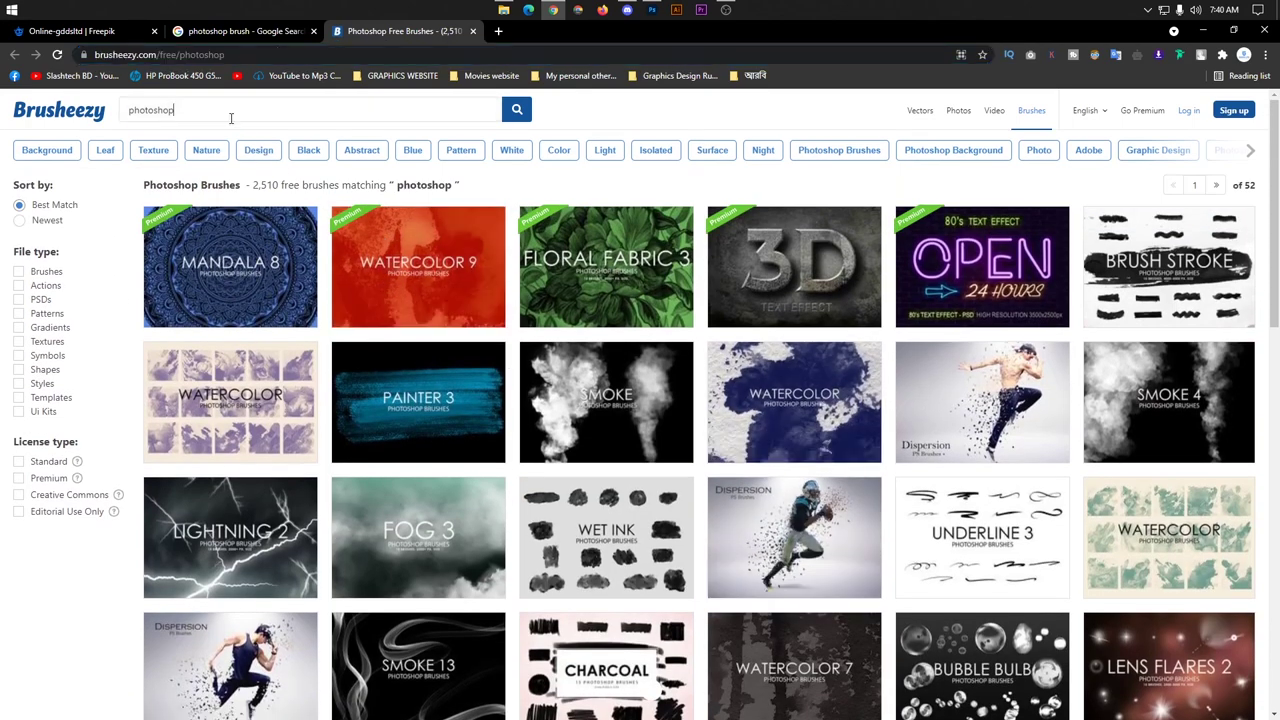
pyautogui.moveTo(266, 115); pyautogui.dragTo(113, 125)
pyautogui.write('brush')
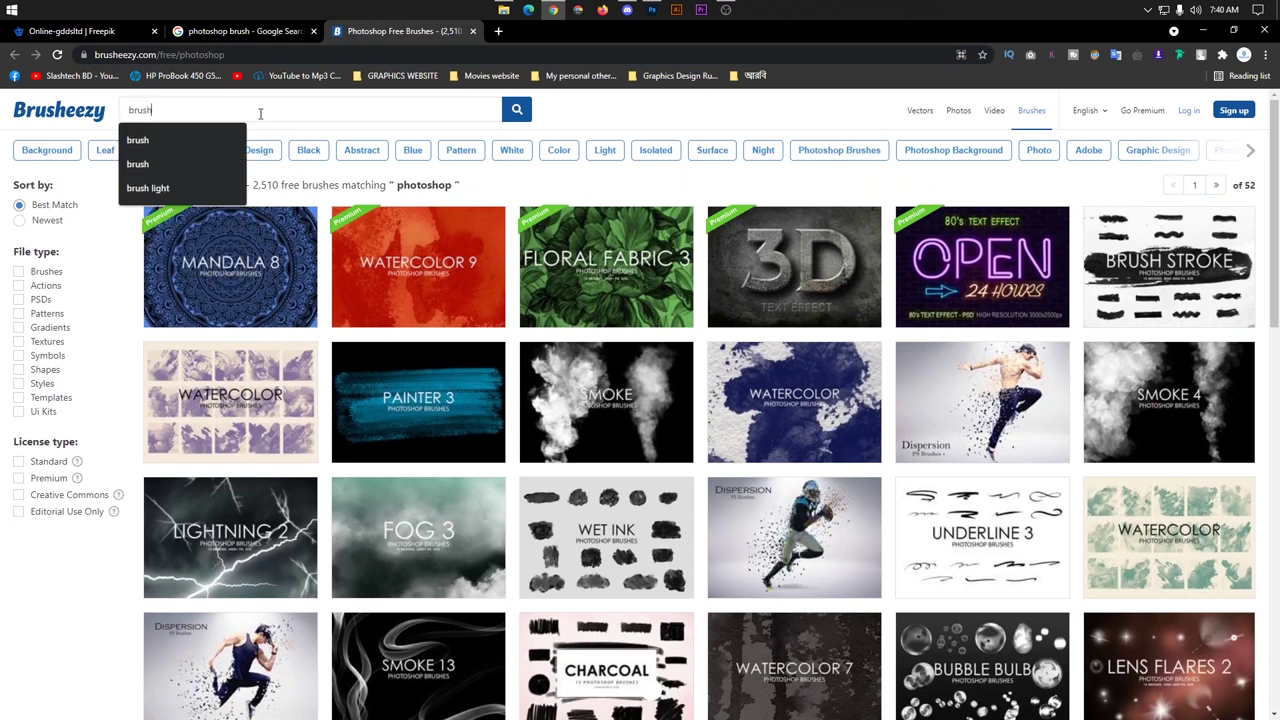
pyautogui.press('Return')
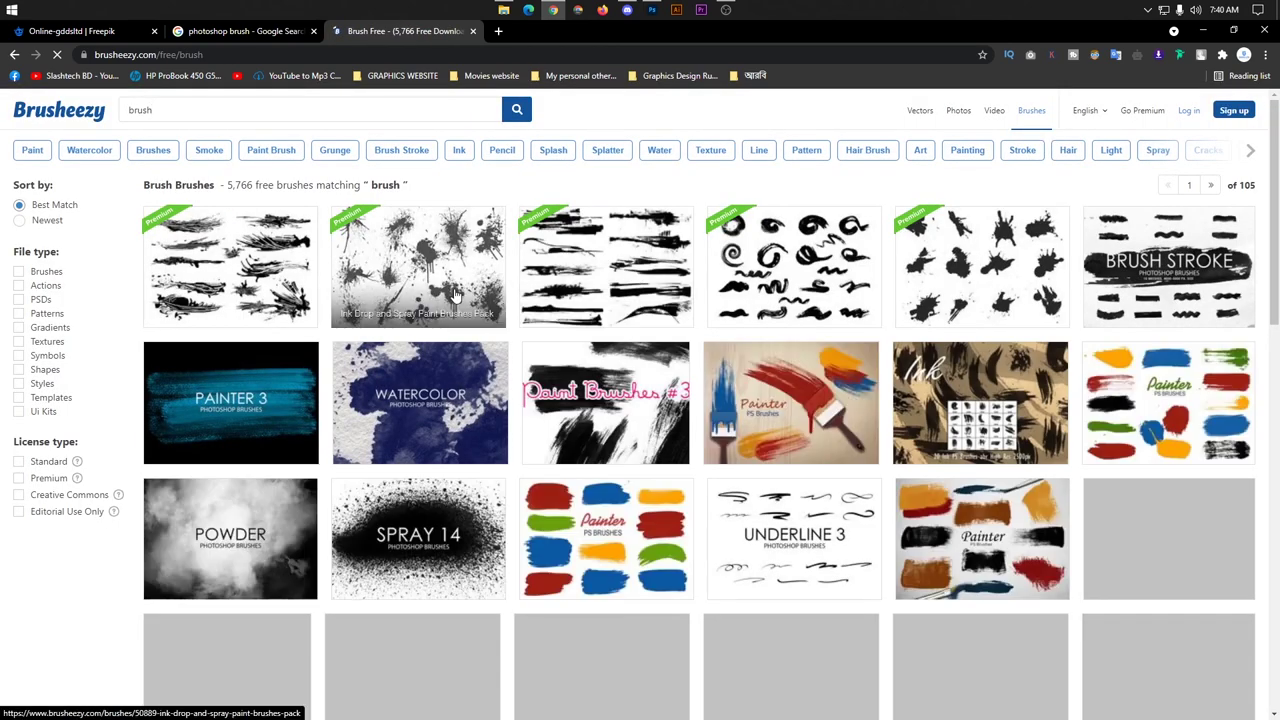
pyautogui.scroll(-1, 300, 310)
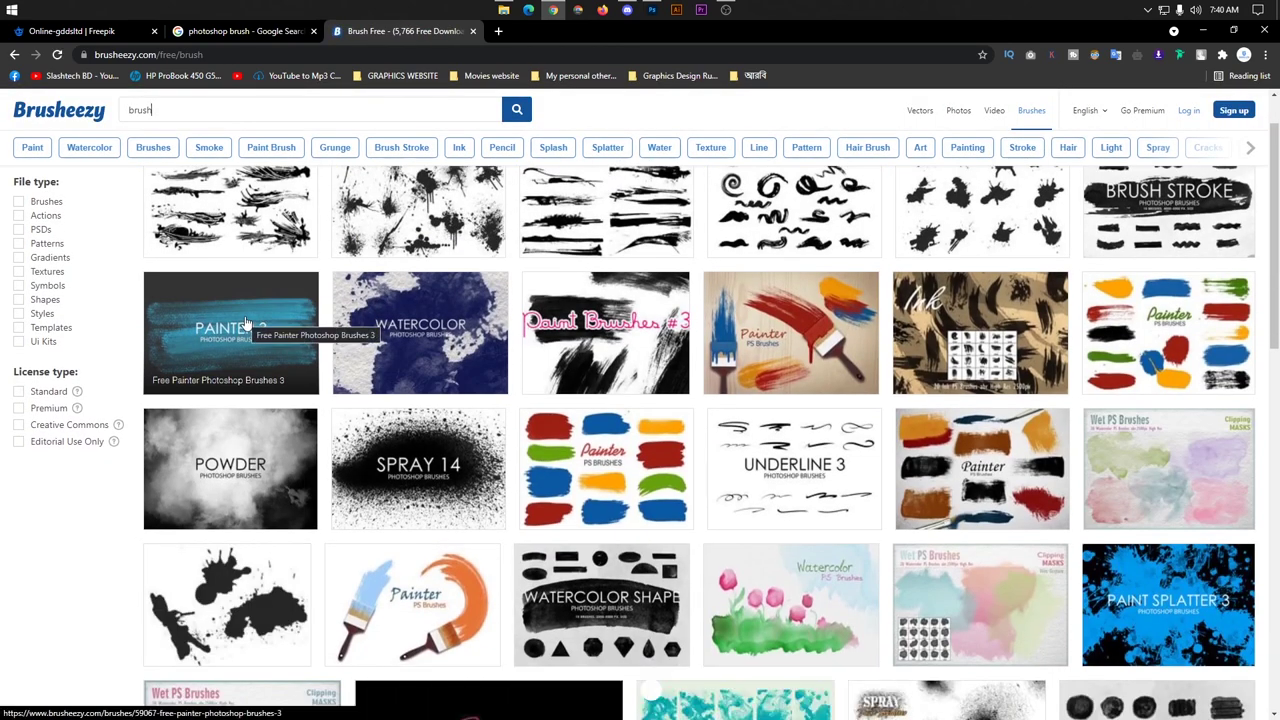
pyautogui.scroll(-2, 470, 336)
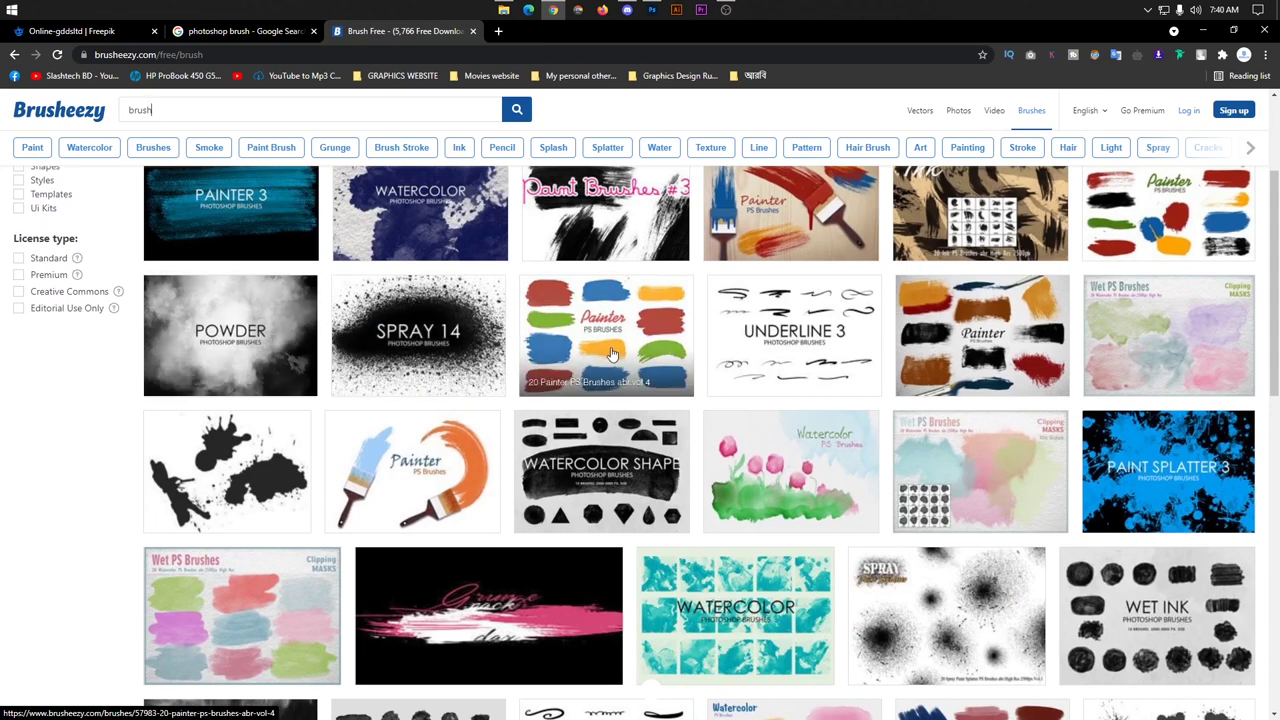
pyautogui.scroll(-3, 617, 343)
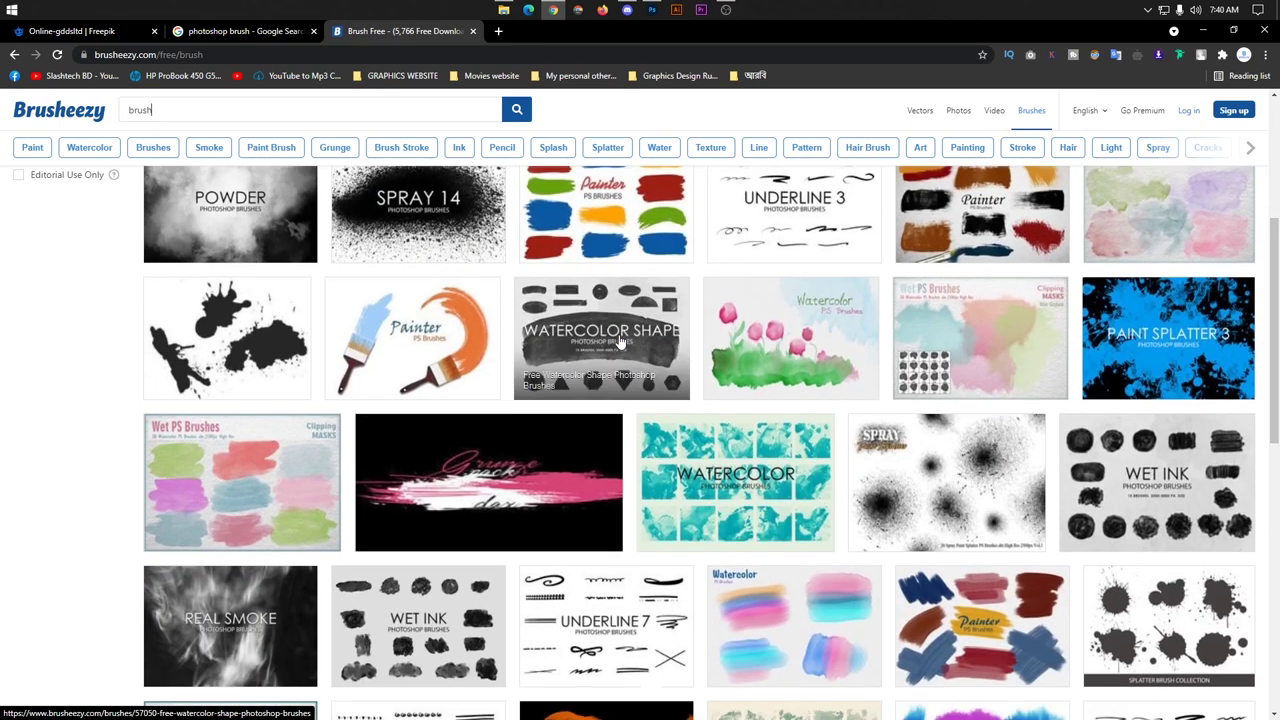
pyautogui.scroll(-2, 725, 328)
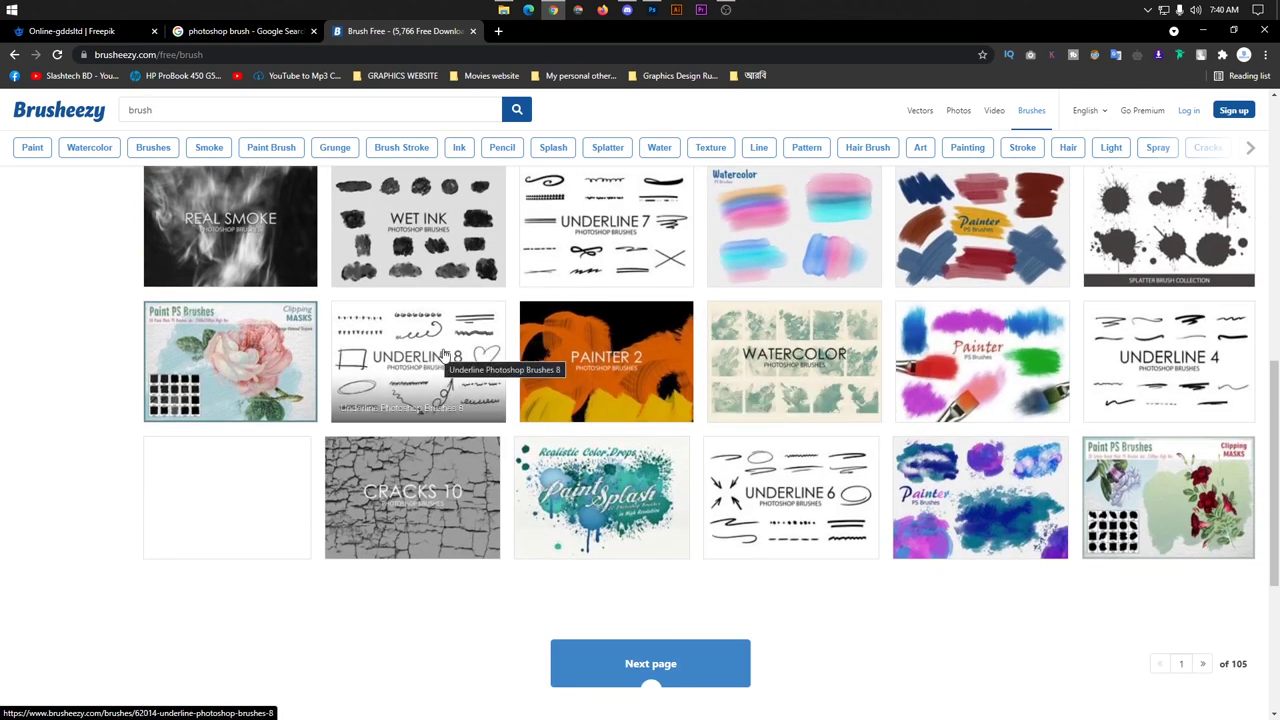
pyautogui.scroll(-2, 480, 350)
pyautogui.scroll(1, 629, 357)
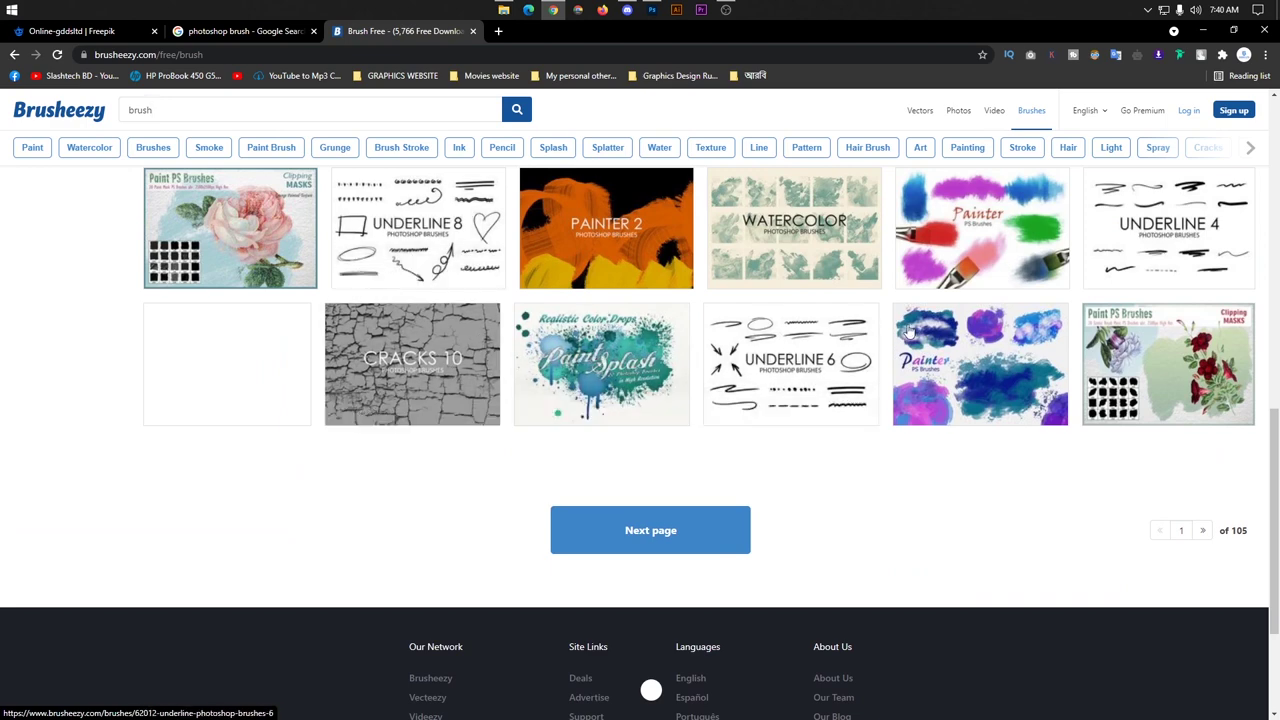
pyautogui.scroll(-2, 771, 363)
# Step: Go to results page 2 and open the Brusheezy home page in a new tab
pyautogui.click(714, 391)
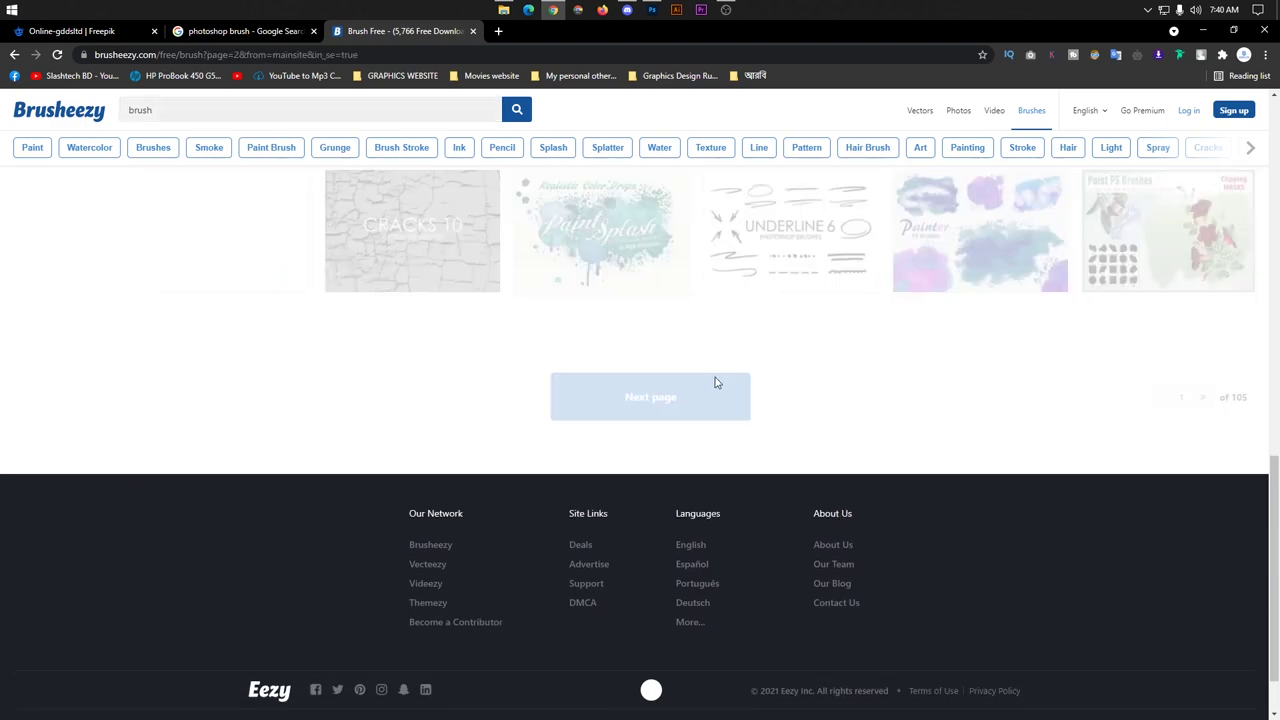
pyautogui.scroll(-2, 878, 357)
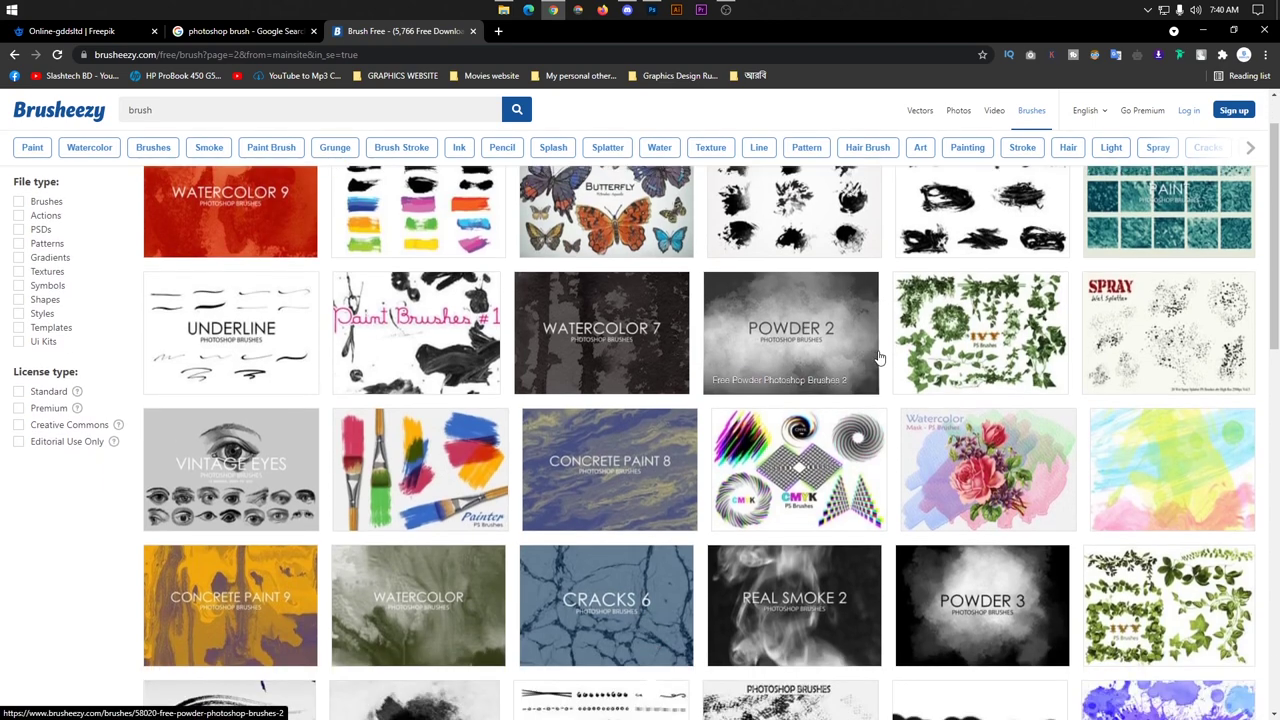
pyautogui.scroll(-1, 878, 357)
pyautogui.scroll(3, 171, 106)
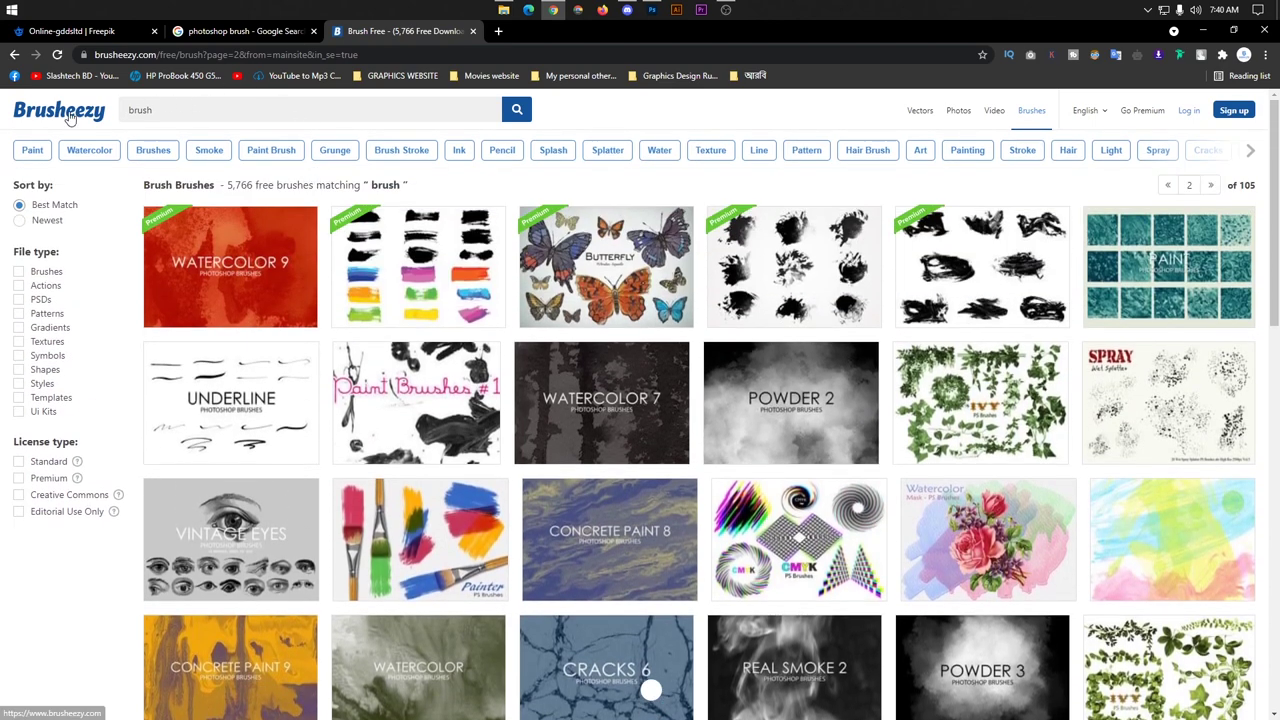
pyautogui.rightClick(70, 118)
pyautogui.click(110, 128)
pyautogui.click(540, 31)
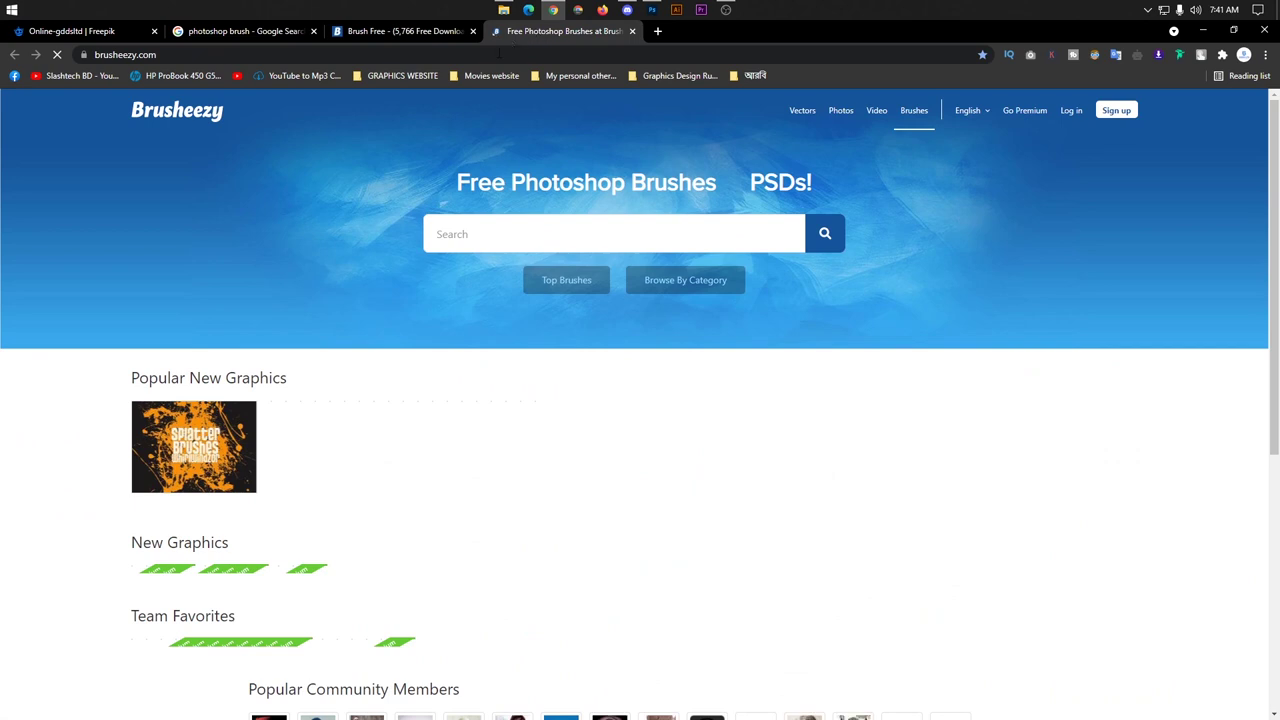
# Step: Search from Brusheezy's home page for 'halftone', returning 1,186 free halftone brushes
pyautogui.click(497, 238)
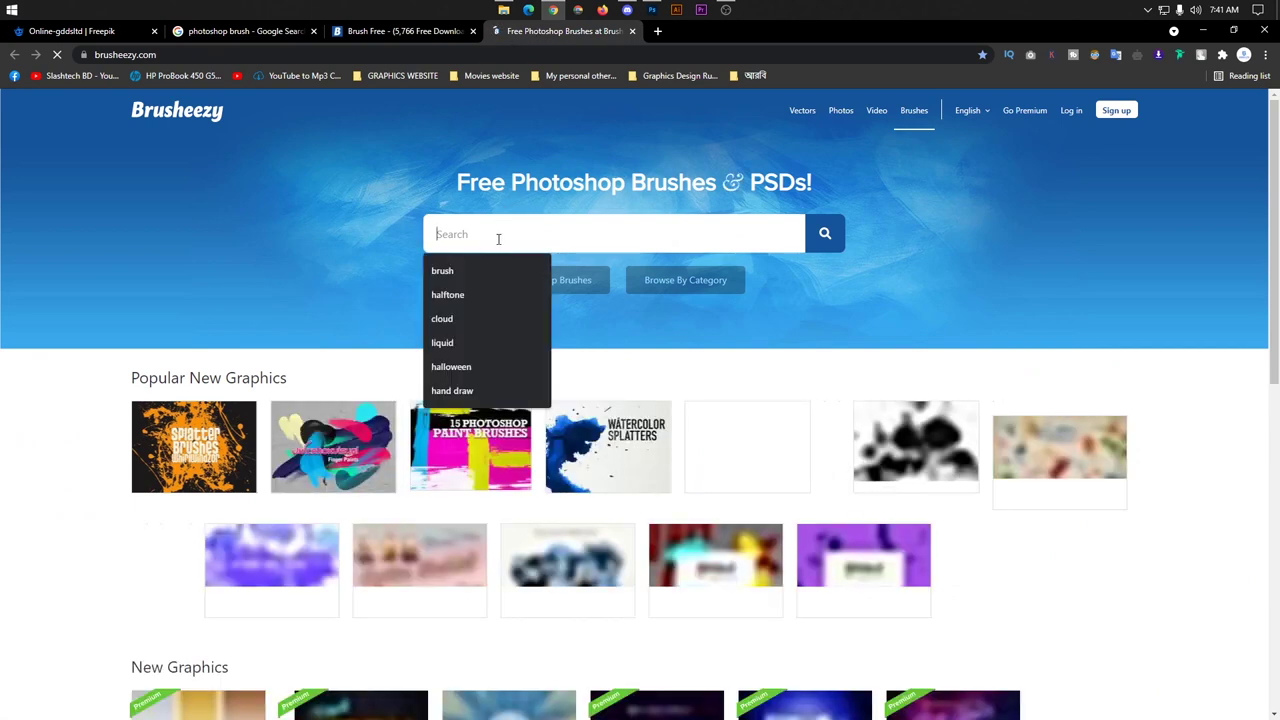
pyautogui.write('half')
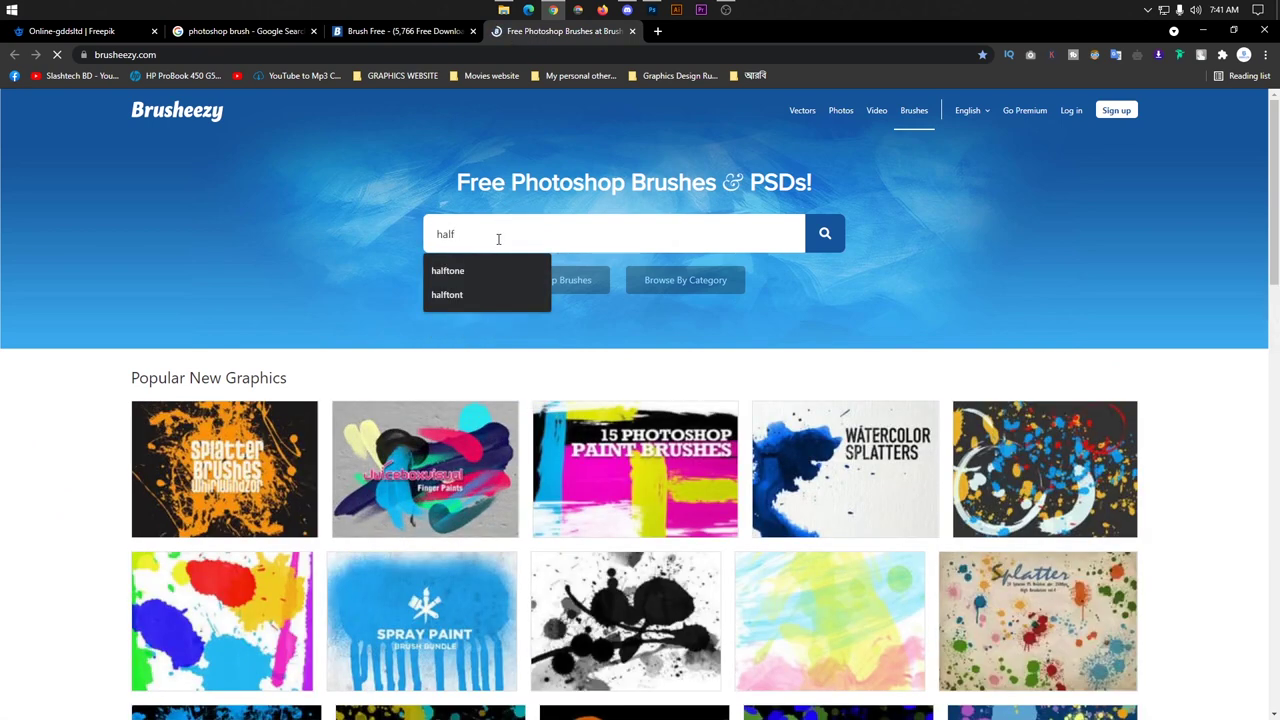
pyautogui.write('tone')
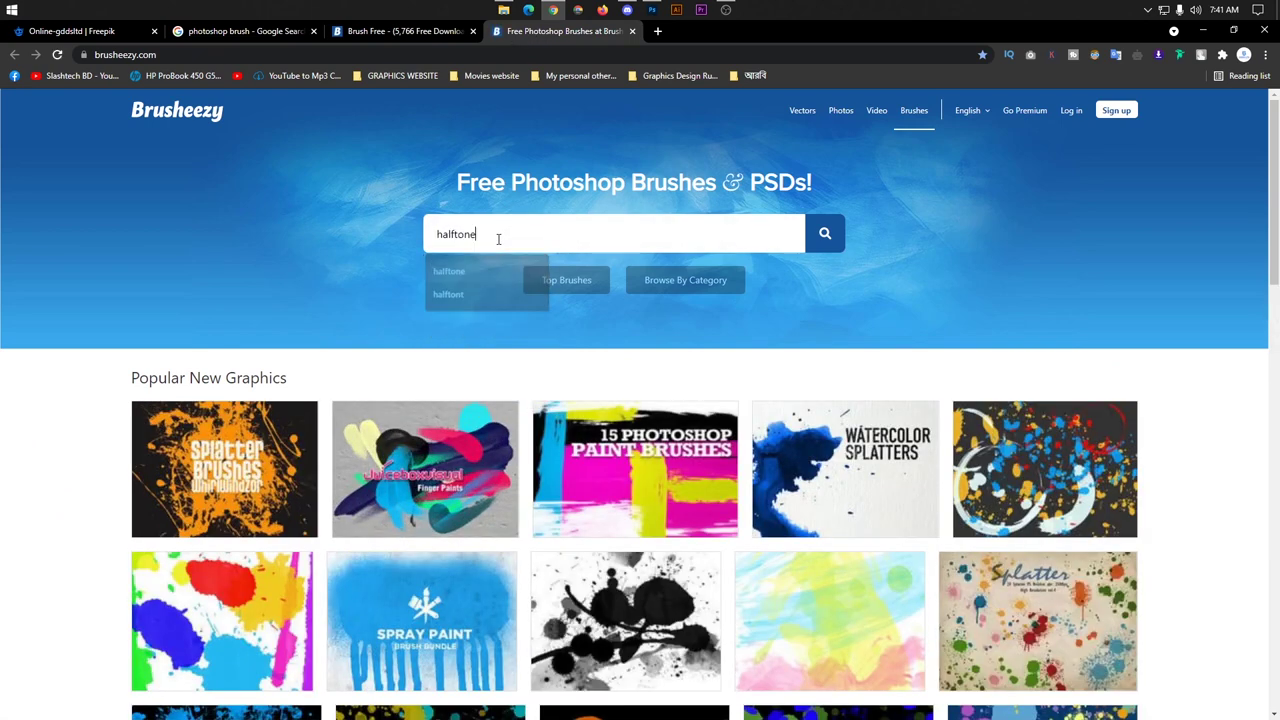
pyautogui.click(822, 231)
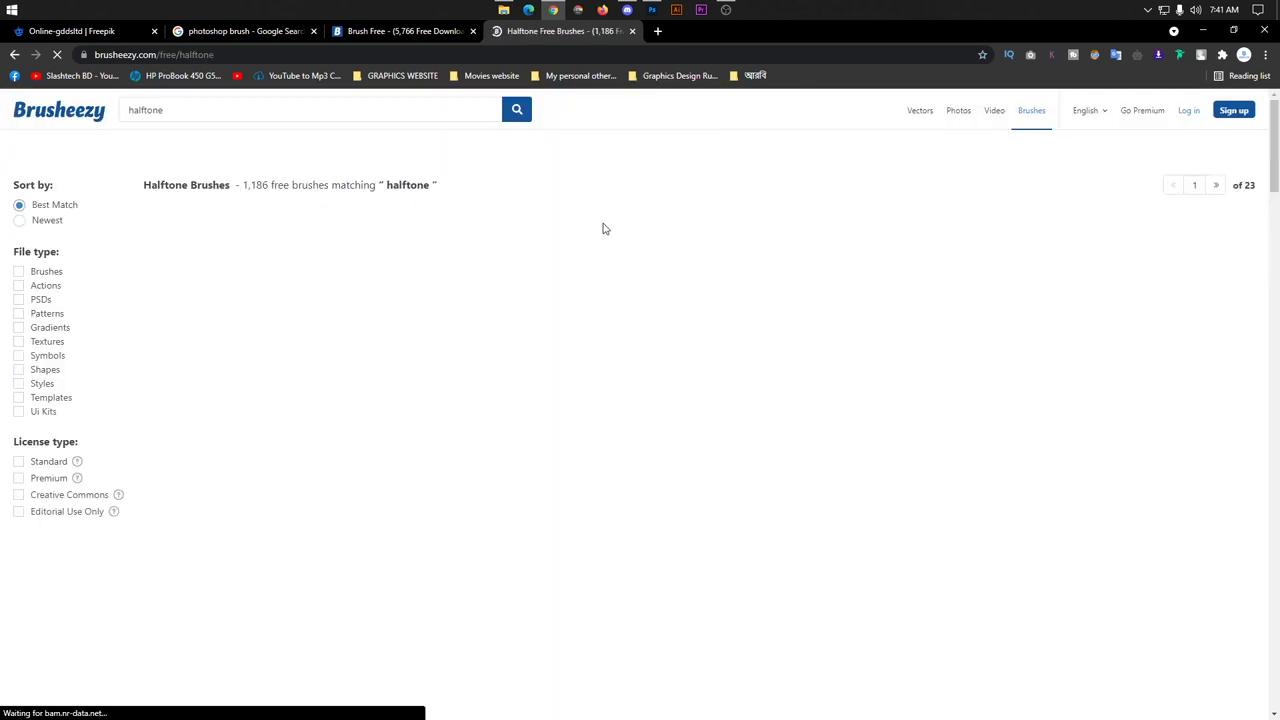
pyautogui.scroll(-2, 562, 446)
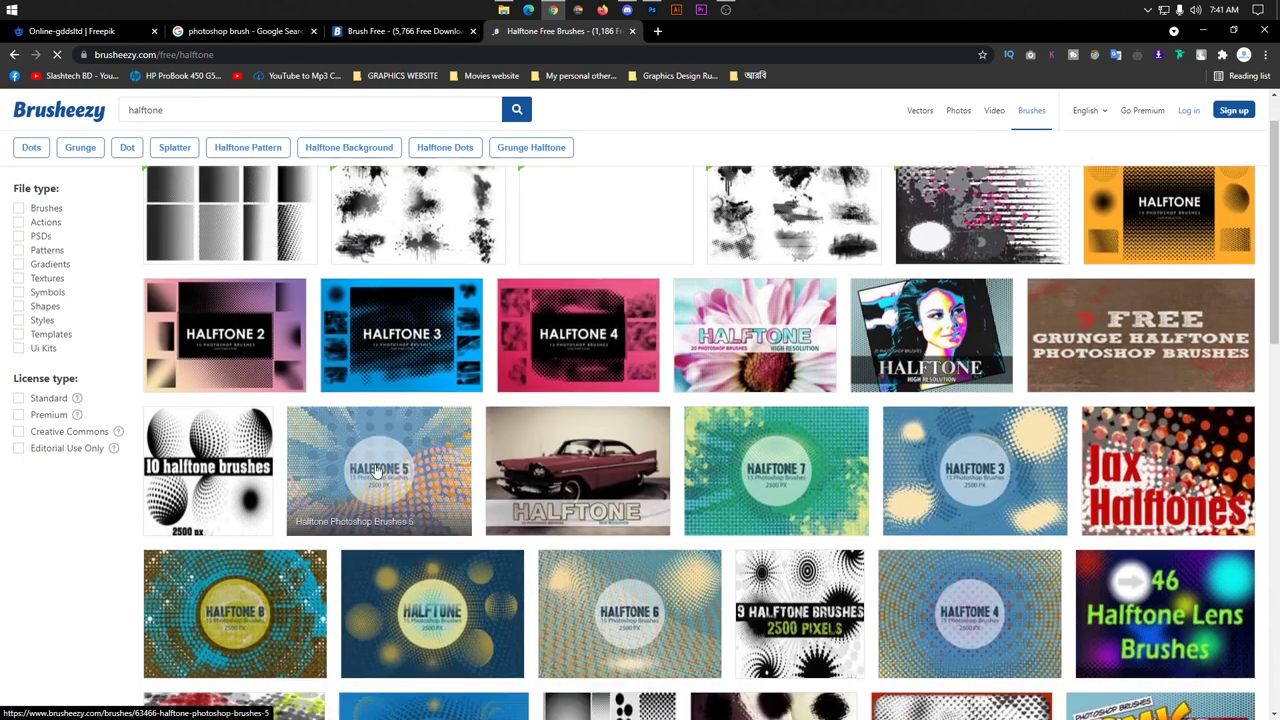
pyautogui.scroll(2, 474, 373)
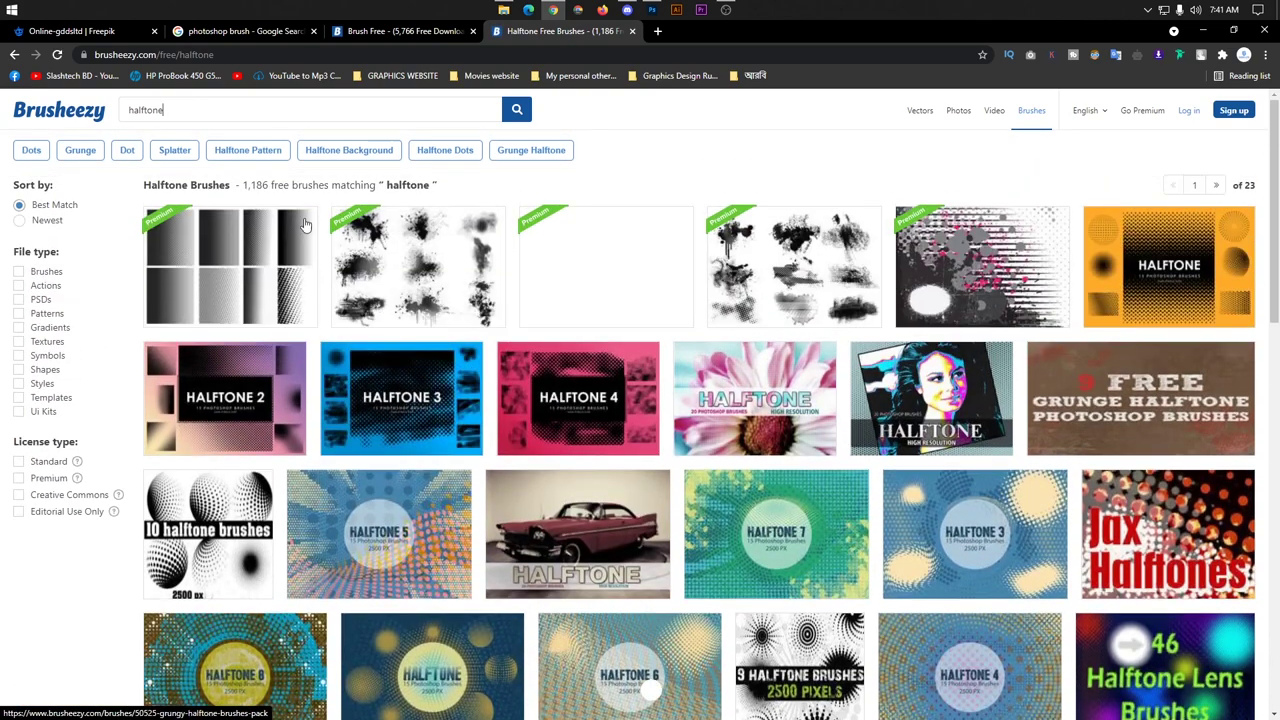
pyautogui.moveTo(166, 110); pyautogui.dragTo(50, 125)
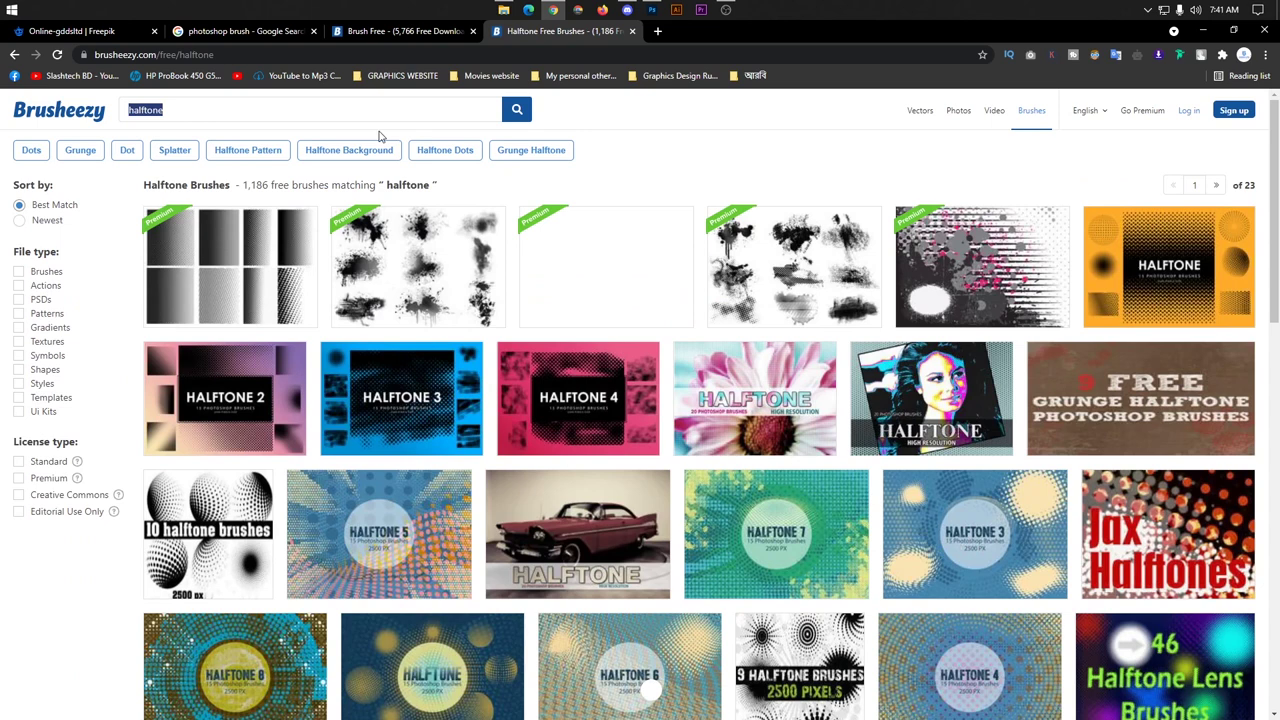
# Step: Search Brusheezy for 'sunsine', then paste a correction into the query and resubmit
pyautogui.write('suns')
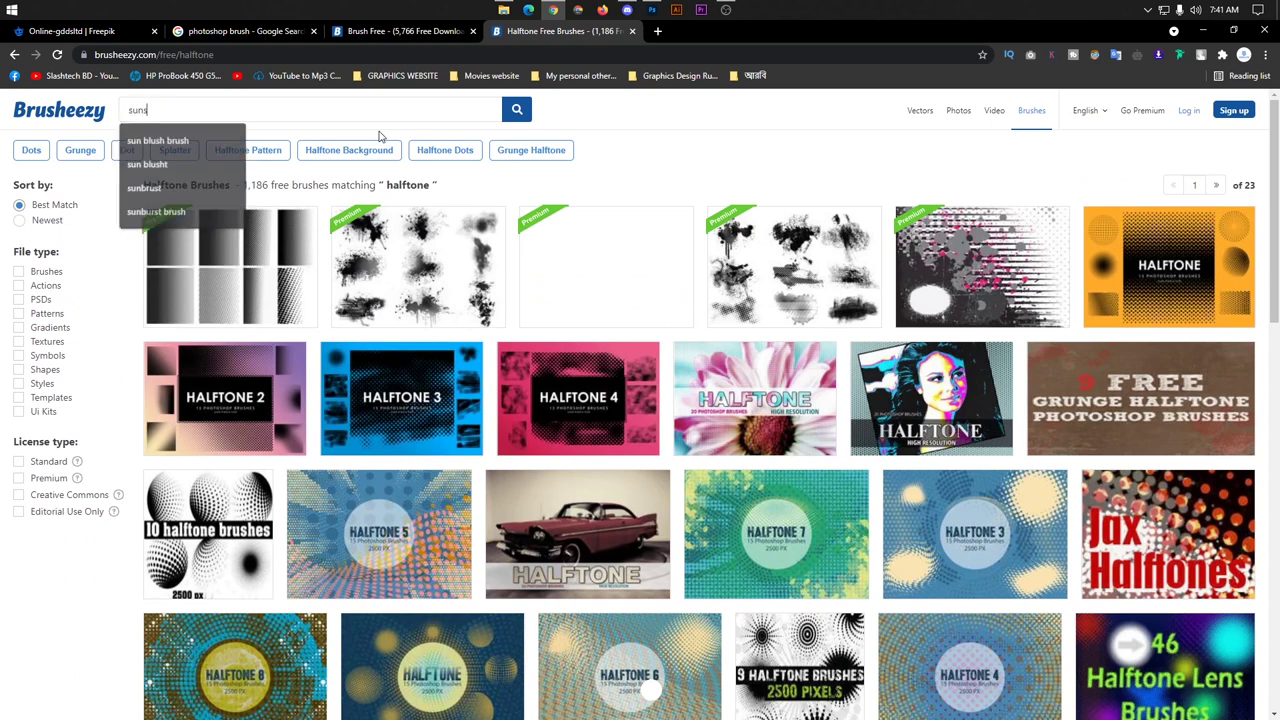
pyautogui.write('ine')
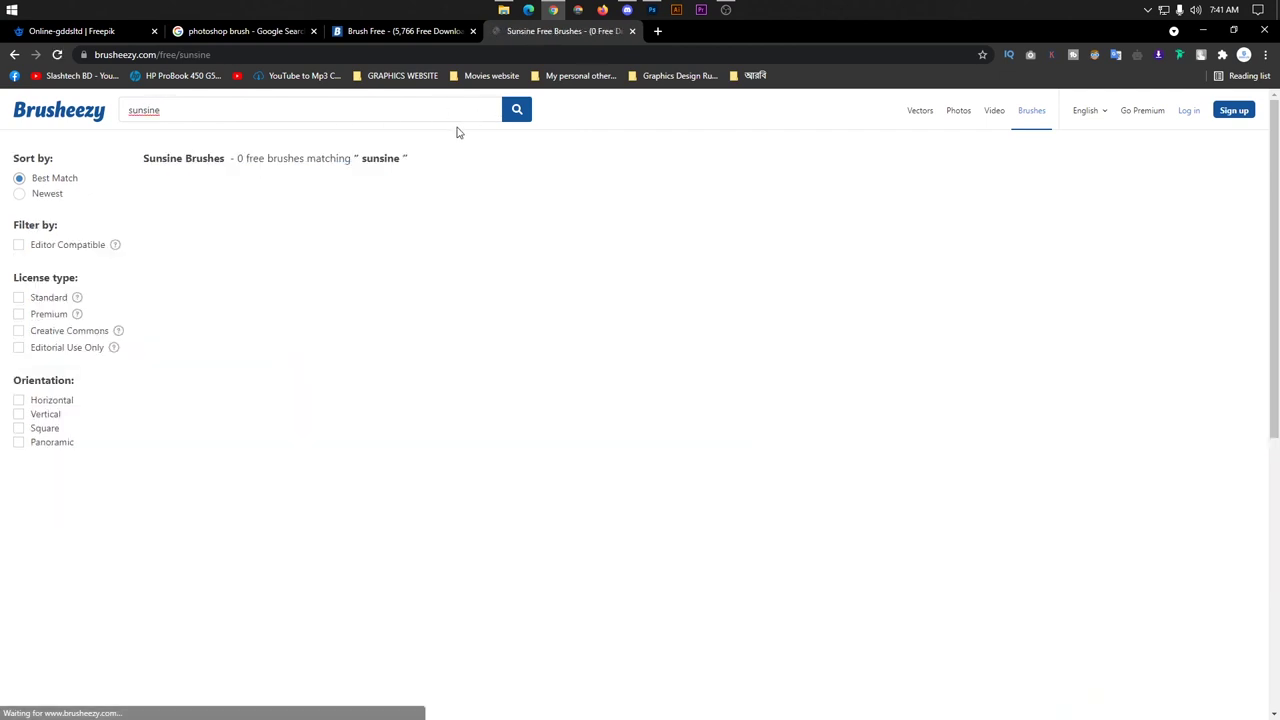
pyautogui.scroll(-1, 420, 225)
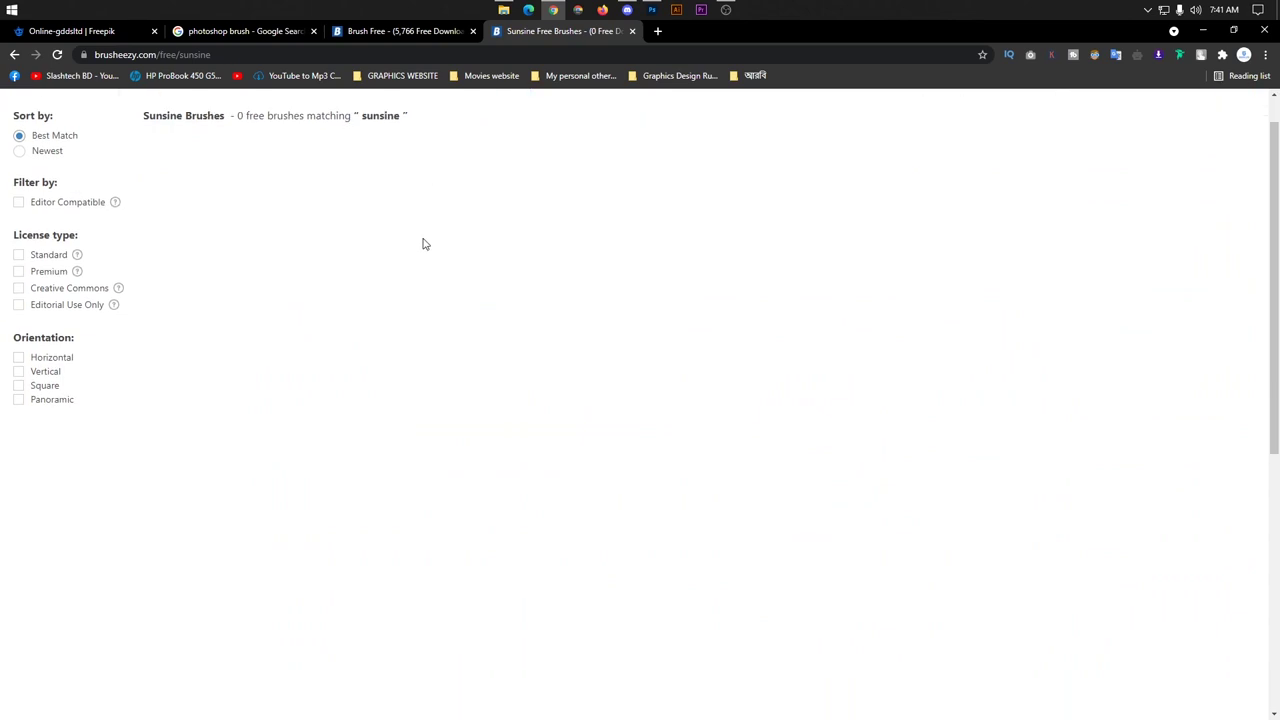
pyautogui.scroll(1, 300, 200)
pyautogui.moveTo(226, 160); pyautogui.dragTo(20, 160)
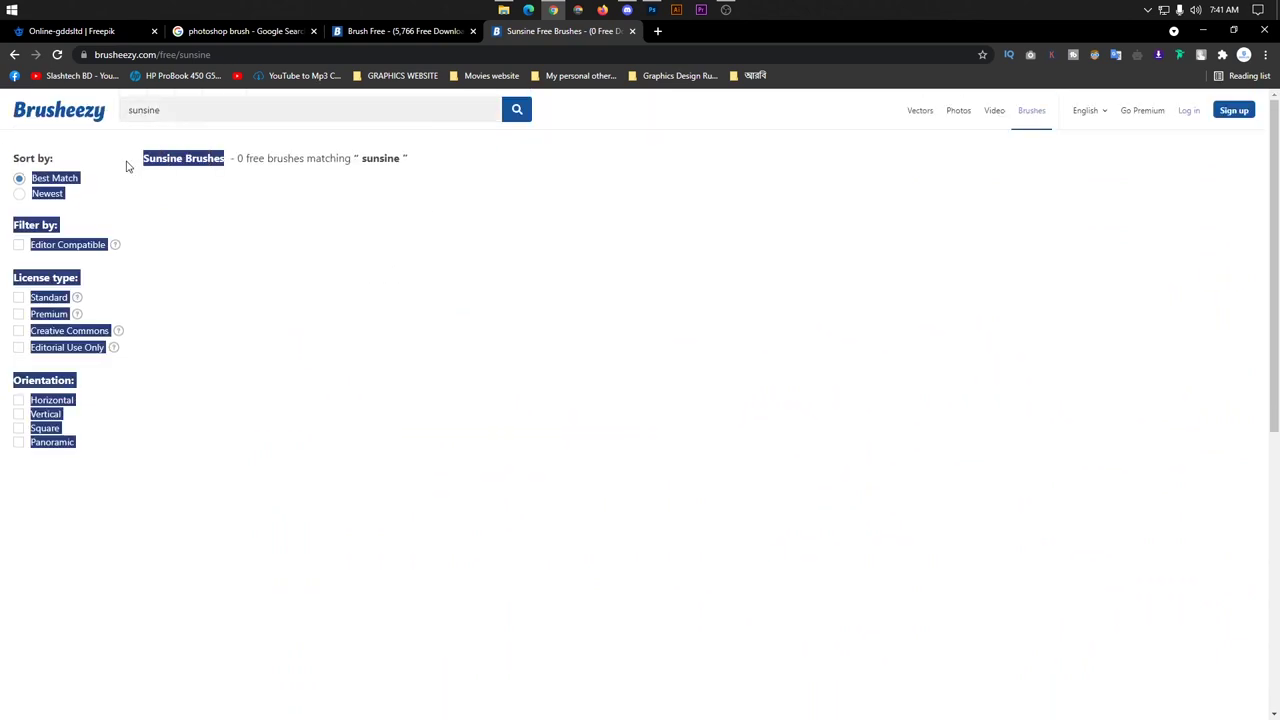
pyautogui.click(197, 106)
pyautogui.moveTo(162, 110); pyautogui.dragTo(137, 111)
pyautogui.hotkey('ctrl', 'v')
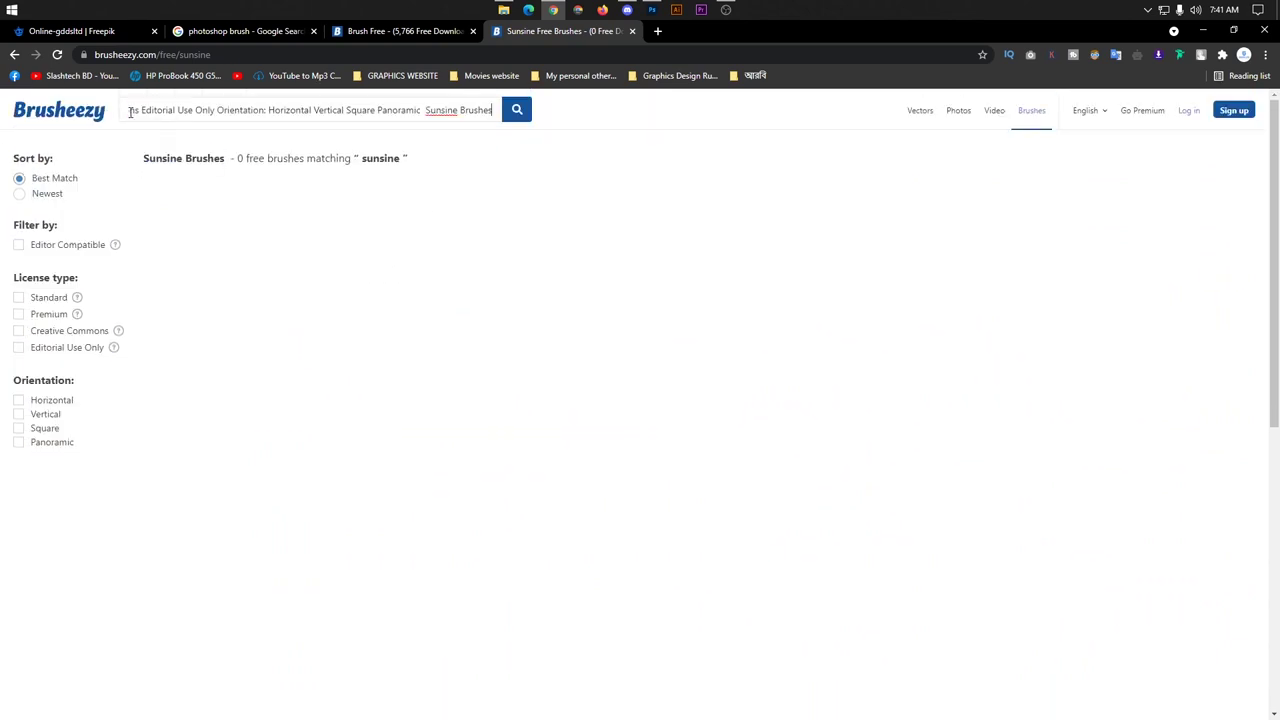
pyautogui.press('Return')
# Step: Replace the query with 'Sunsine Brushes', resubmit, and return to the page-2 brush results
pyautogui.moveTo(226, 158); pyautogui.dragTo(137, 172)
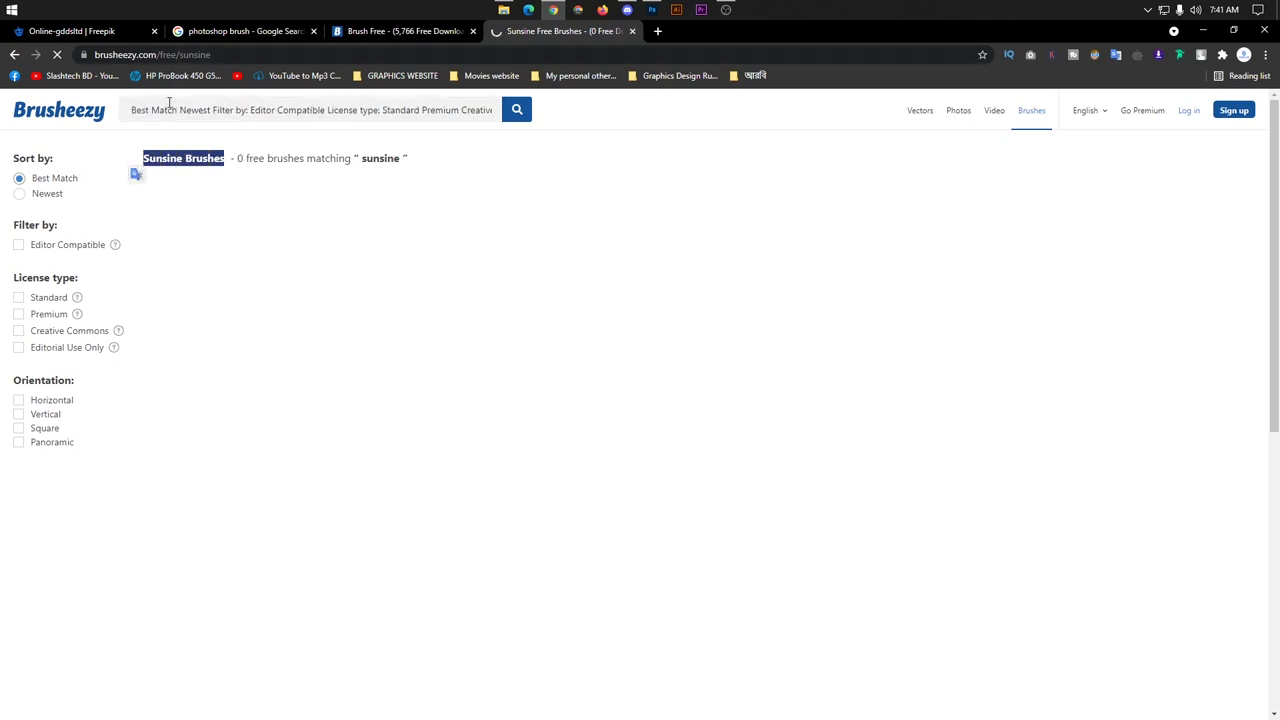
pyautogui.tripleClick(171, 103)
pyautogui.write('Sunsine Brushes')
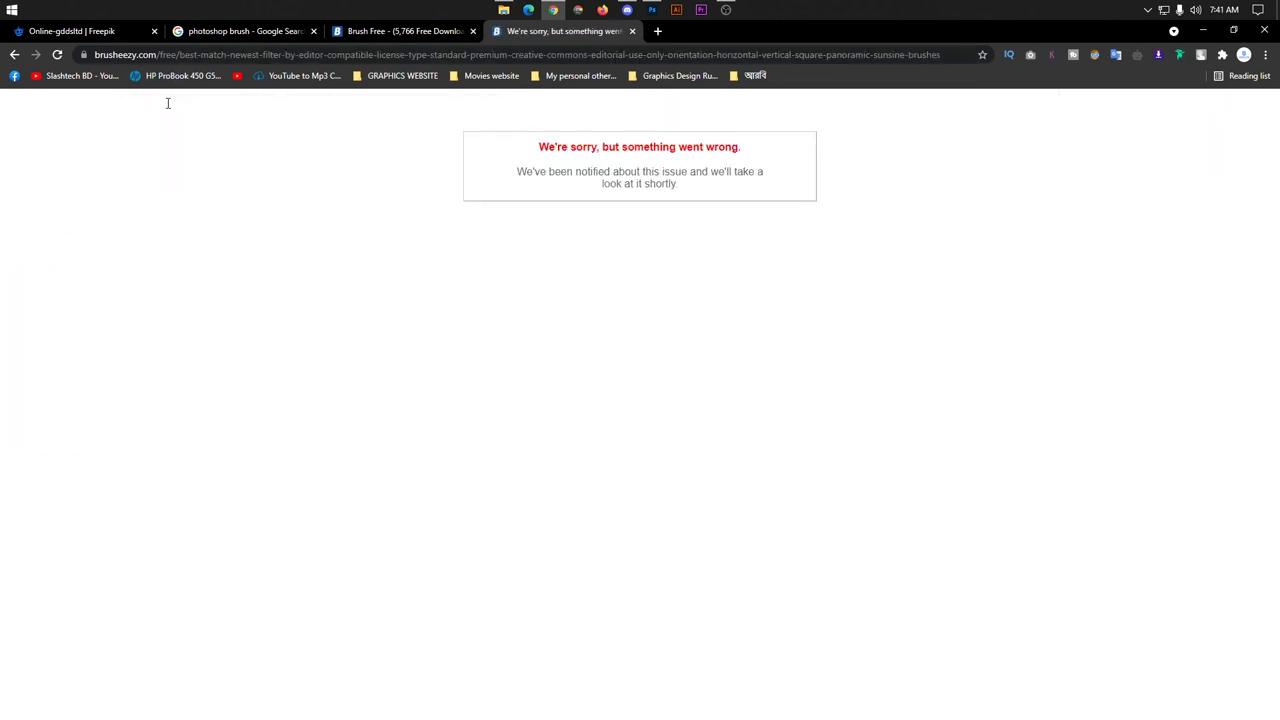
pyautogui.hotkey('alt', 'Left')
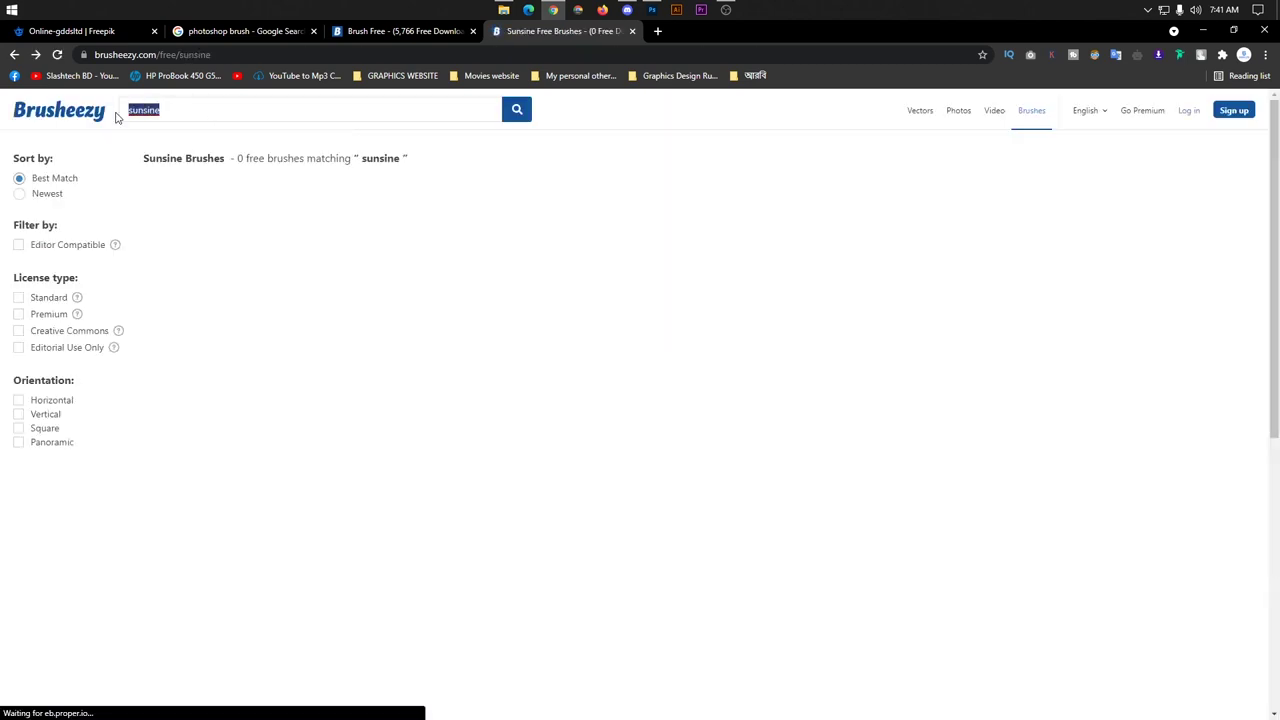
pyautogui.press('Return')
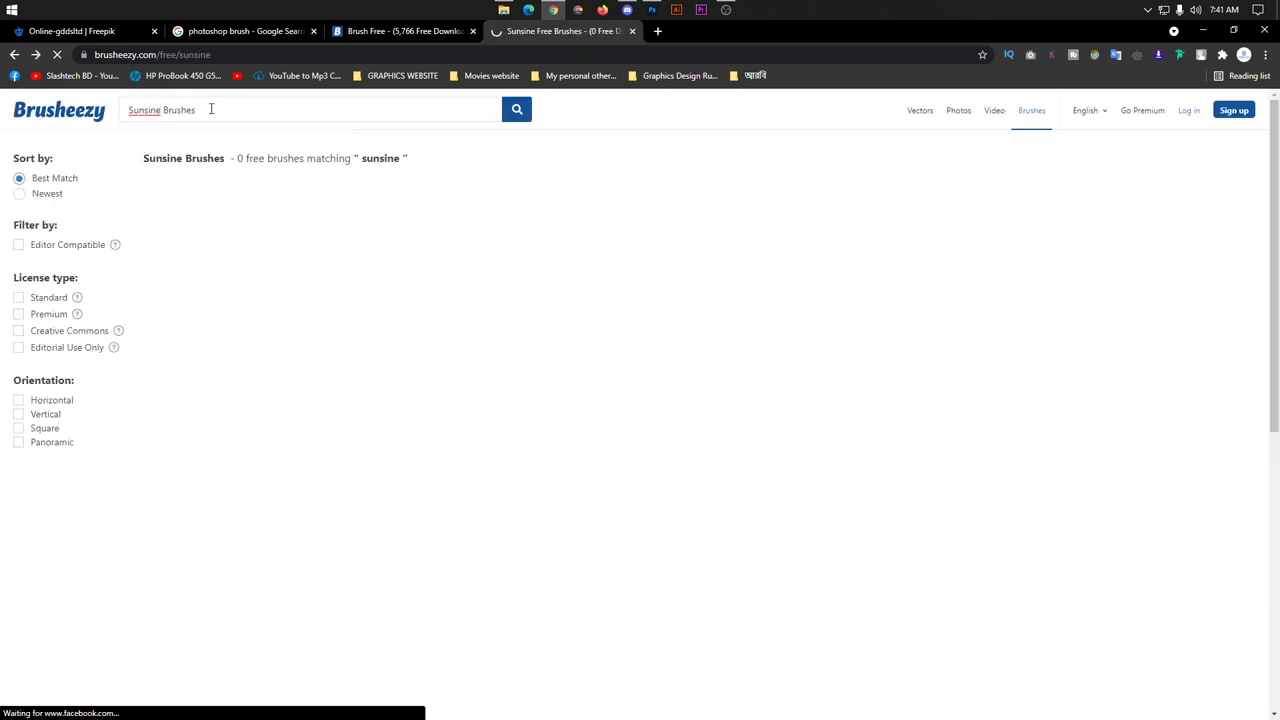
pyautogui.click(400, 31)
# Step: Page through the general brush results up to page 4
pyautogui.scroll(-3, 560, 235)
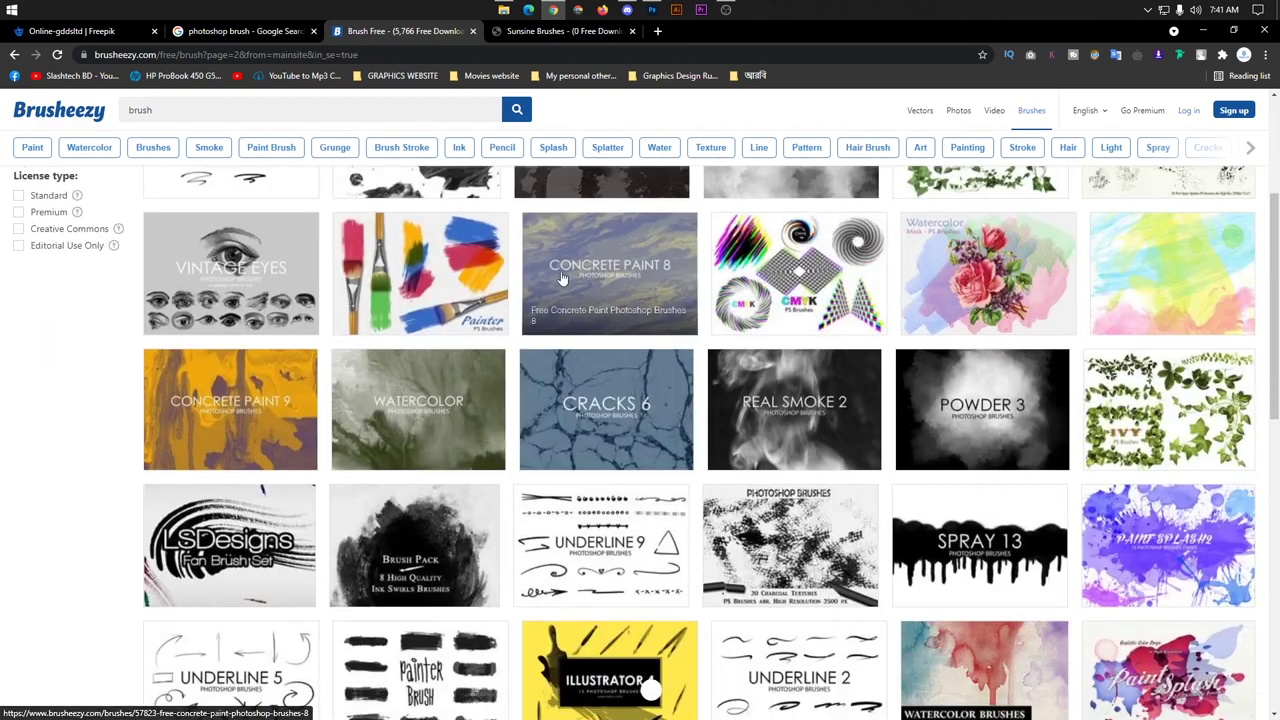
pyautogui.click(560, 31)
pyautogui.click(396, 38)
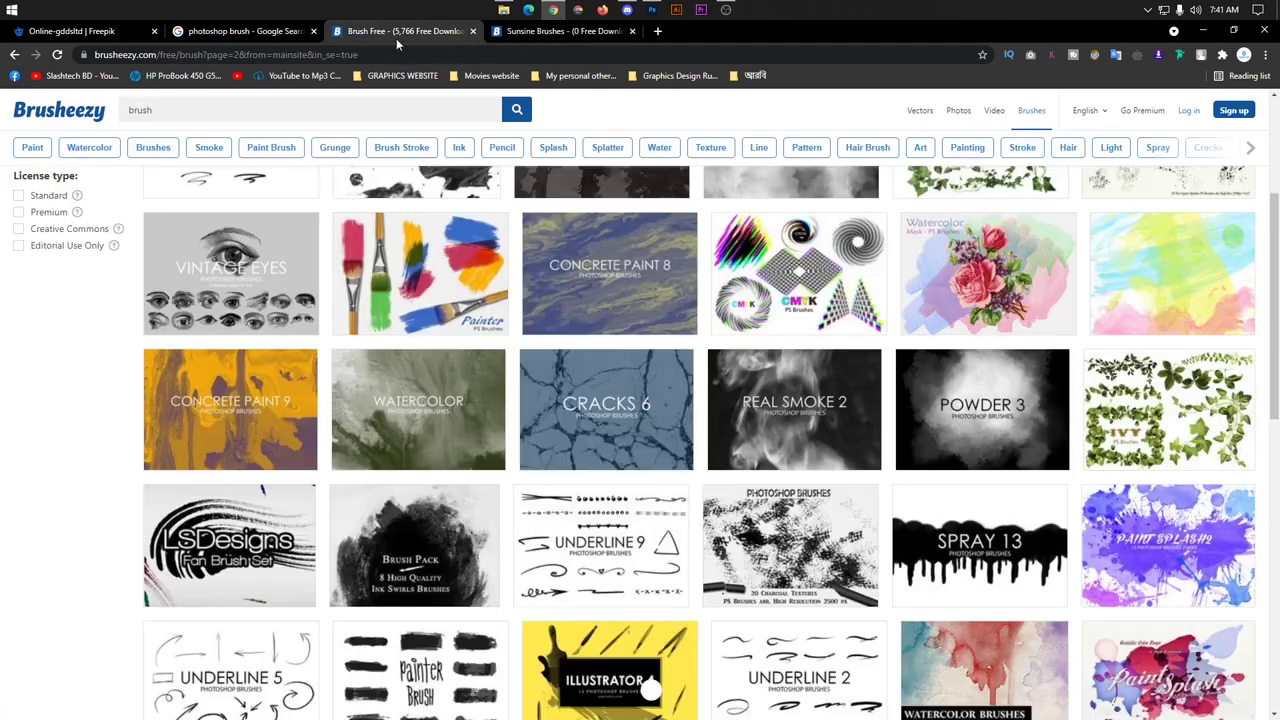
pyautogui.scroll(-3, 845, 320)
pyautogui.scroll(-1, 789, 352)
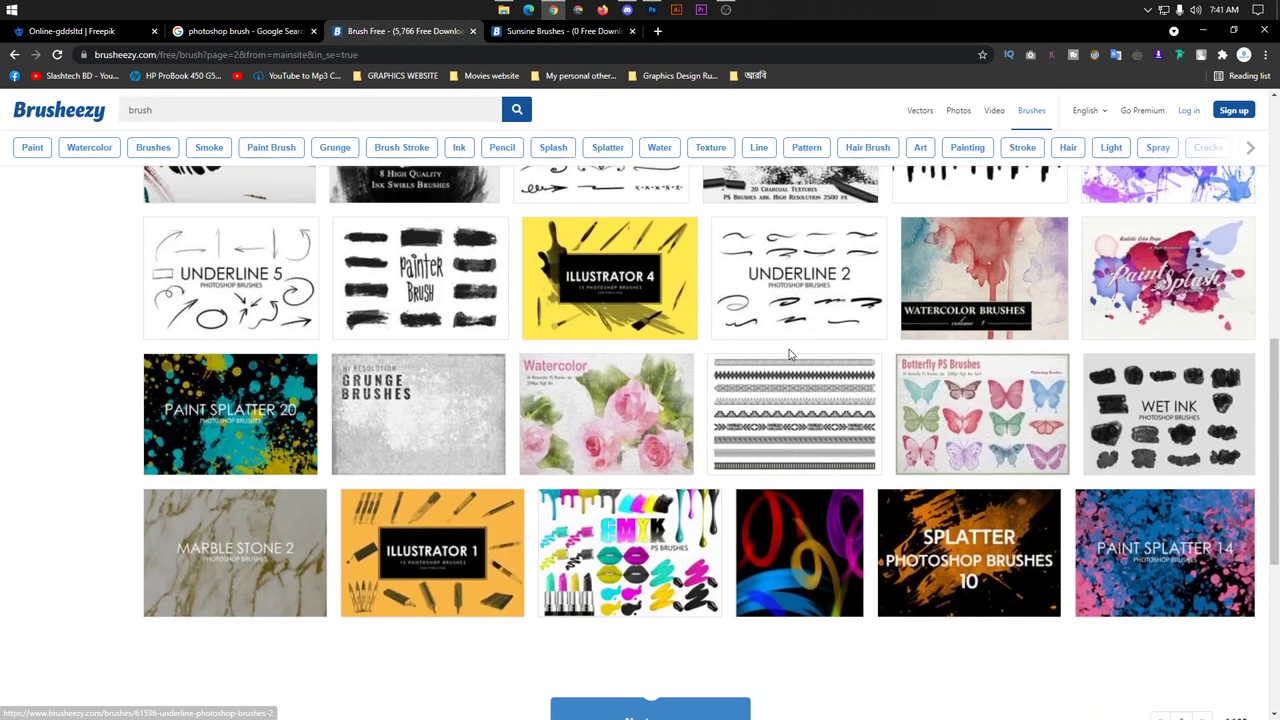
pyautogui.scroll(-2, 789, 353)
pyautogui.click(655, 525)
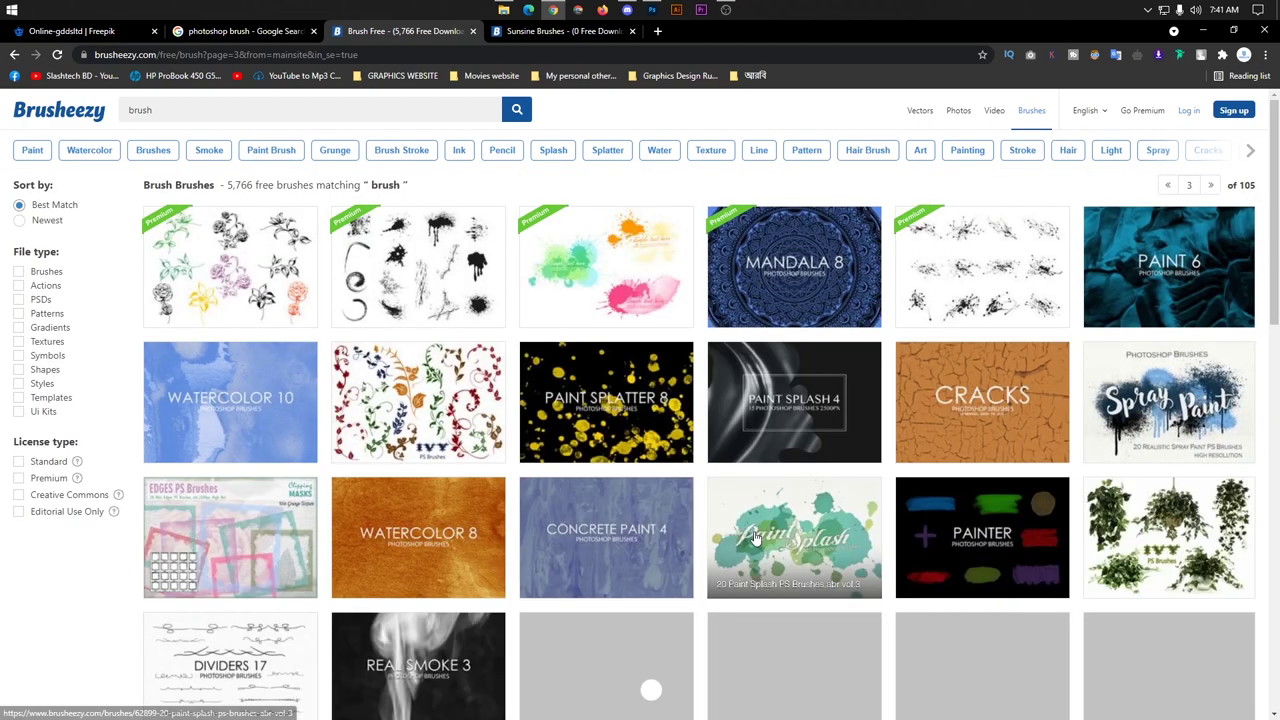
pyautogui.scroll(-1, 760, 520)
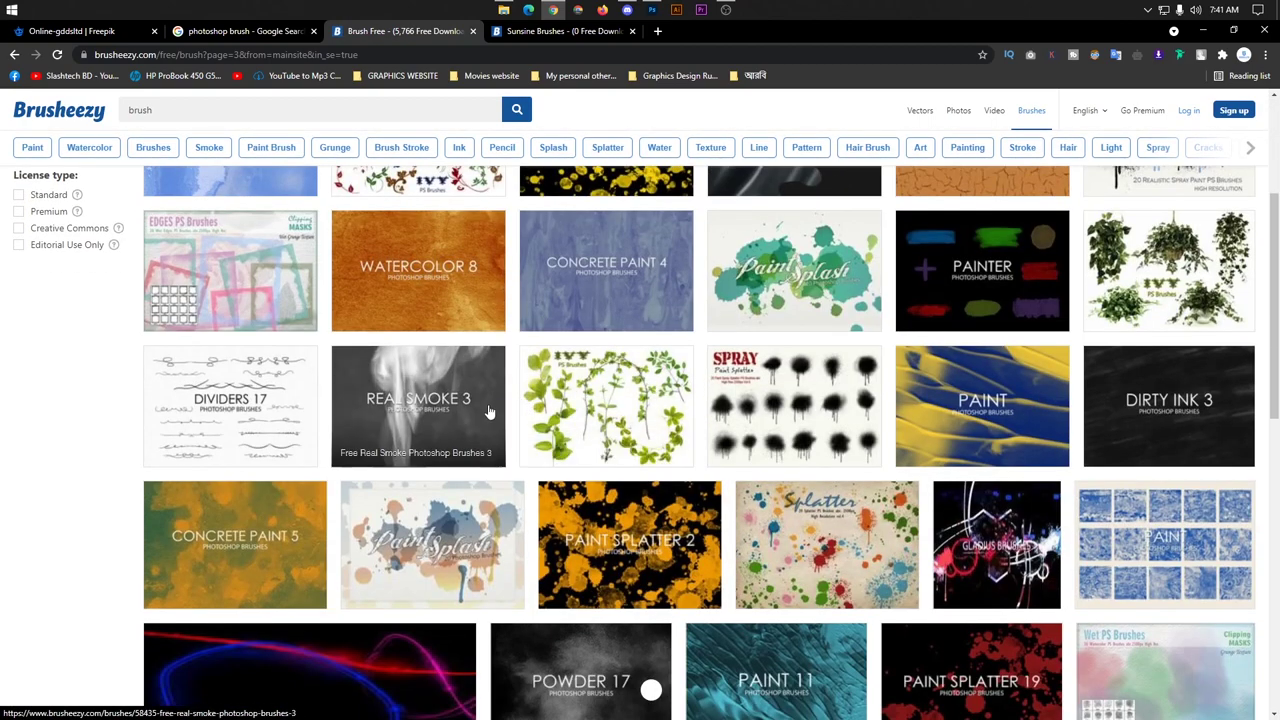
pyautogui.scroll(-1, 972, 398)
pyautogui.scroll(-2, 972, 398)
pyautogui.scroll(1, 1219, 310)
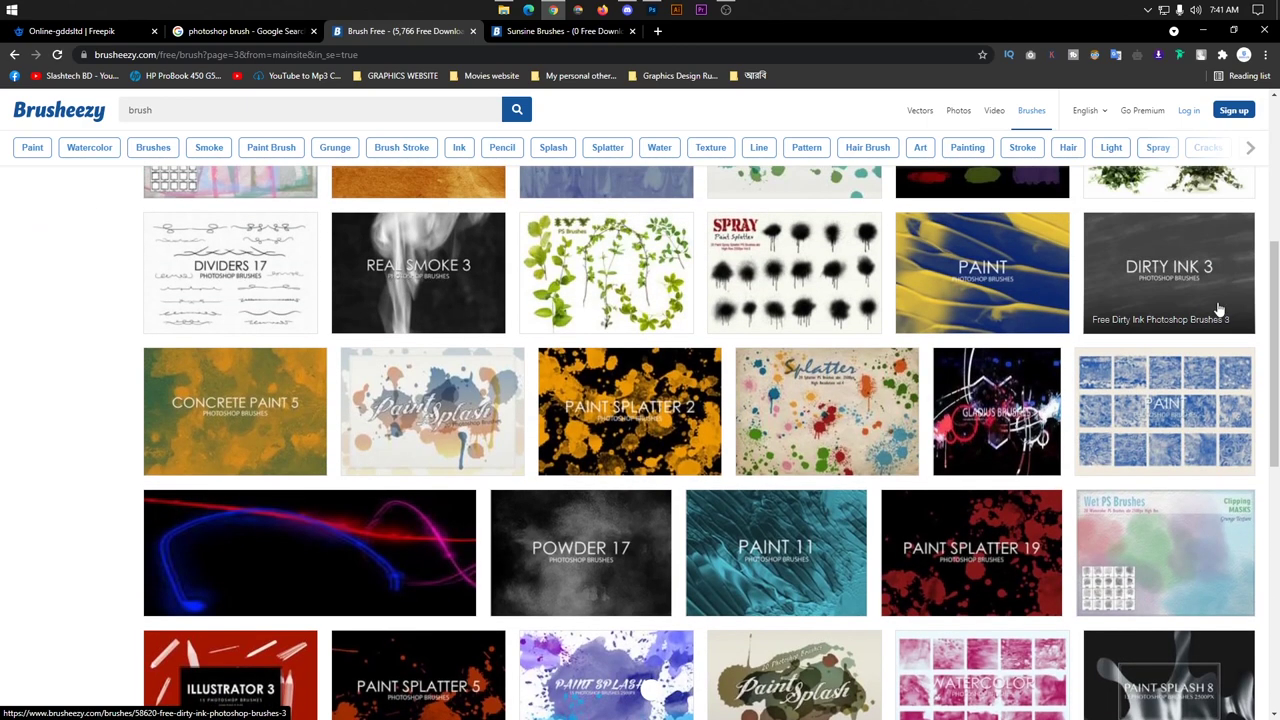
pyautogui.scroll(-3, 1140, 297)
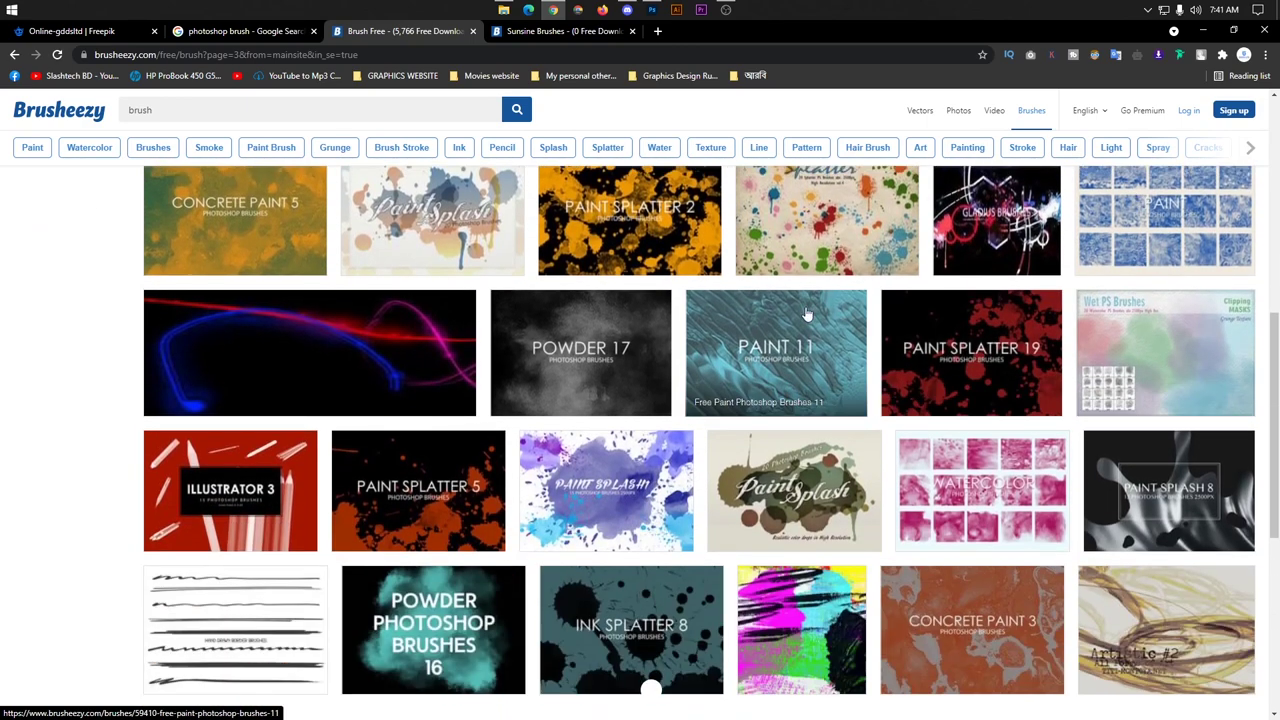
pyautogui.scroll(-1, 808, 350)
pyautogui.scroll(-4, 750, 390)
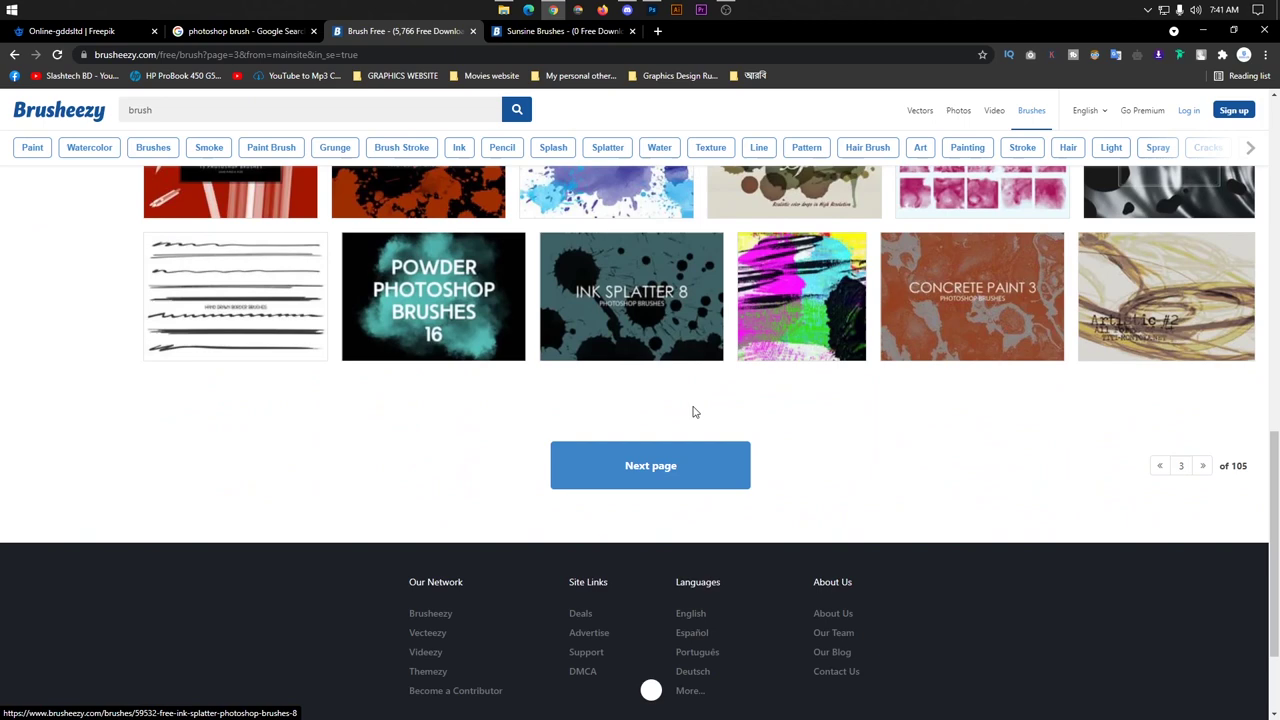
pyautogui.click(714, 474)
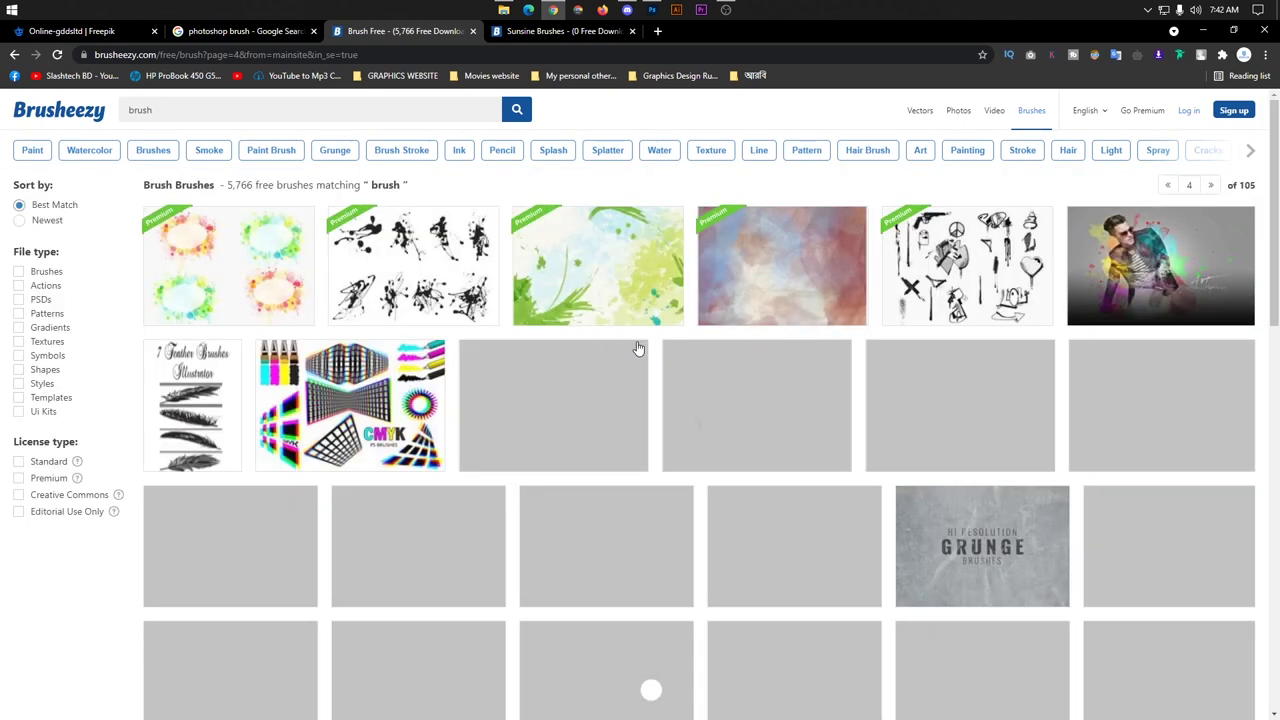
pyautogui.scroll(-2, 640, 360)
pyautogui.scroll(-2, 605, 362)
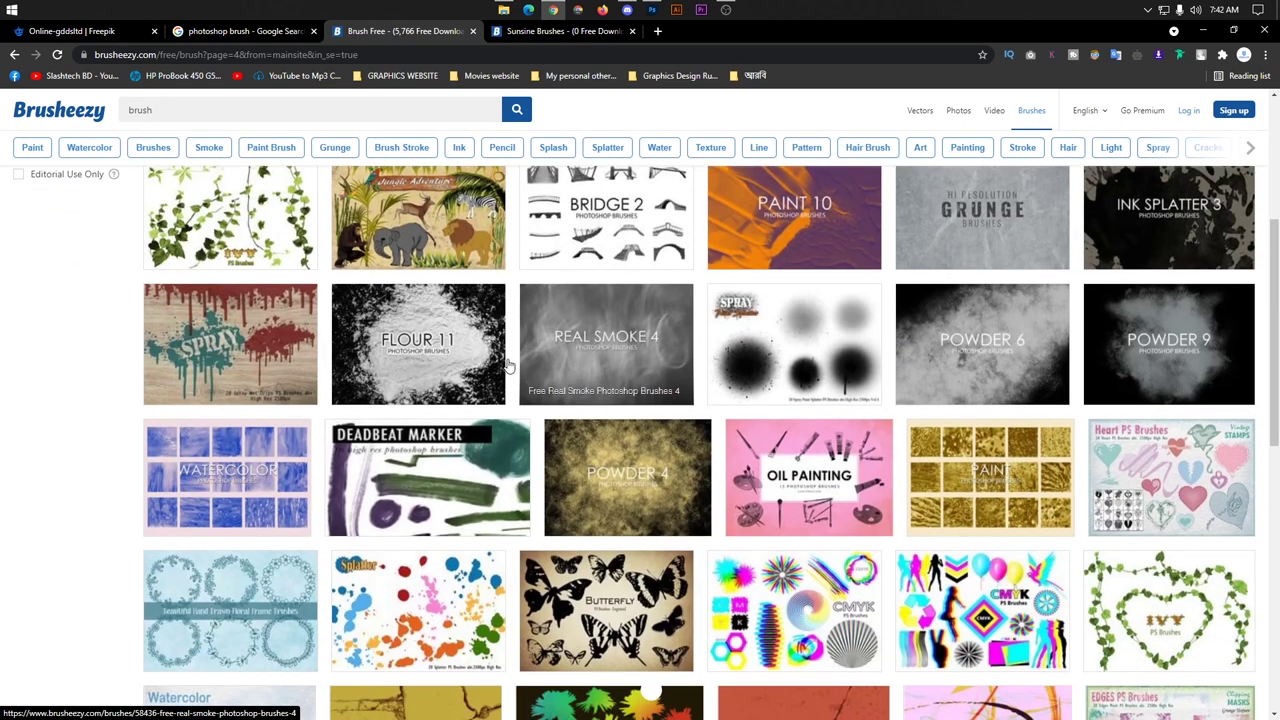
pyautogui.scroll(-3, 620, 345)
pyautogui.scroll(-5, 674, 343)
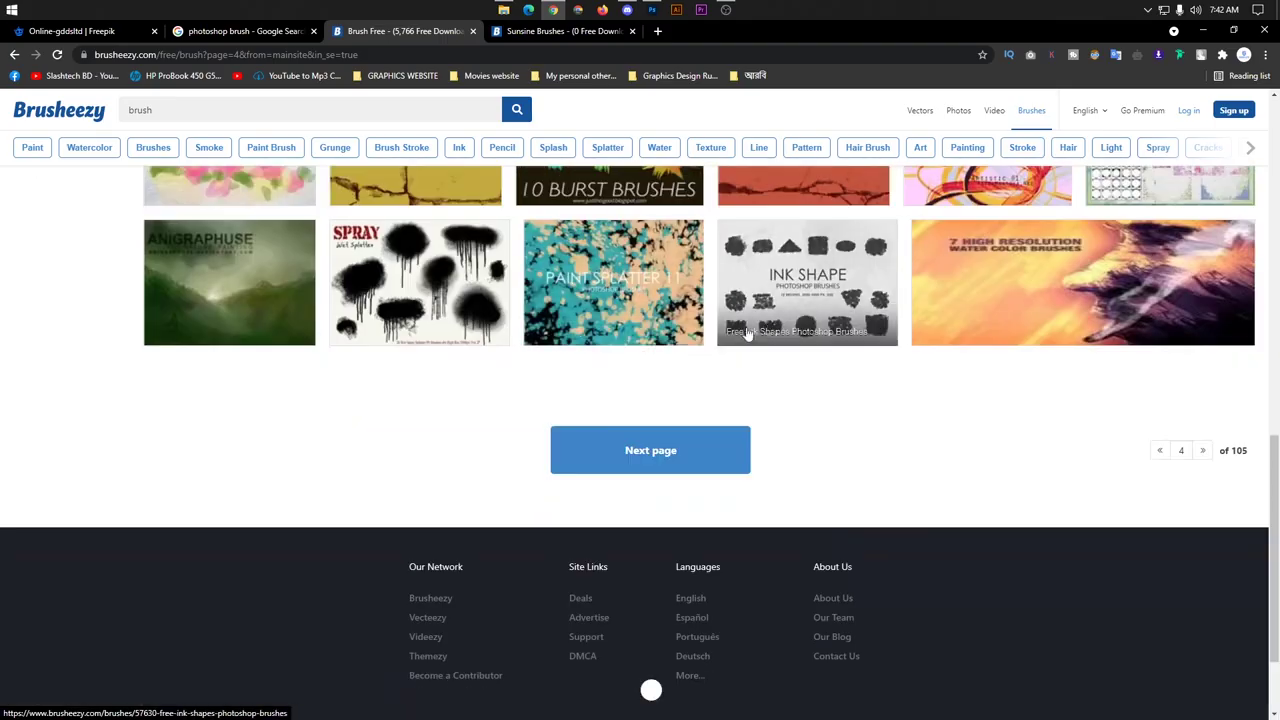
pyautogui.scroll(2, 600, 520)
# Step: Advance to the next results page and scroll through its brushes
pyautogui.click(643, 686)
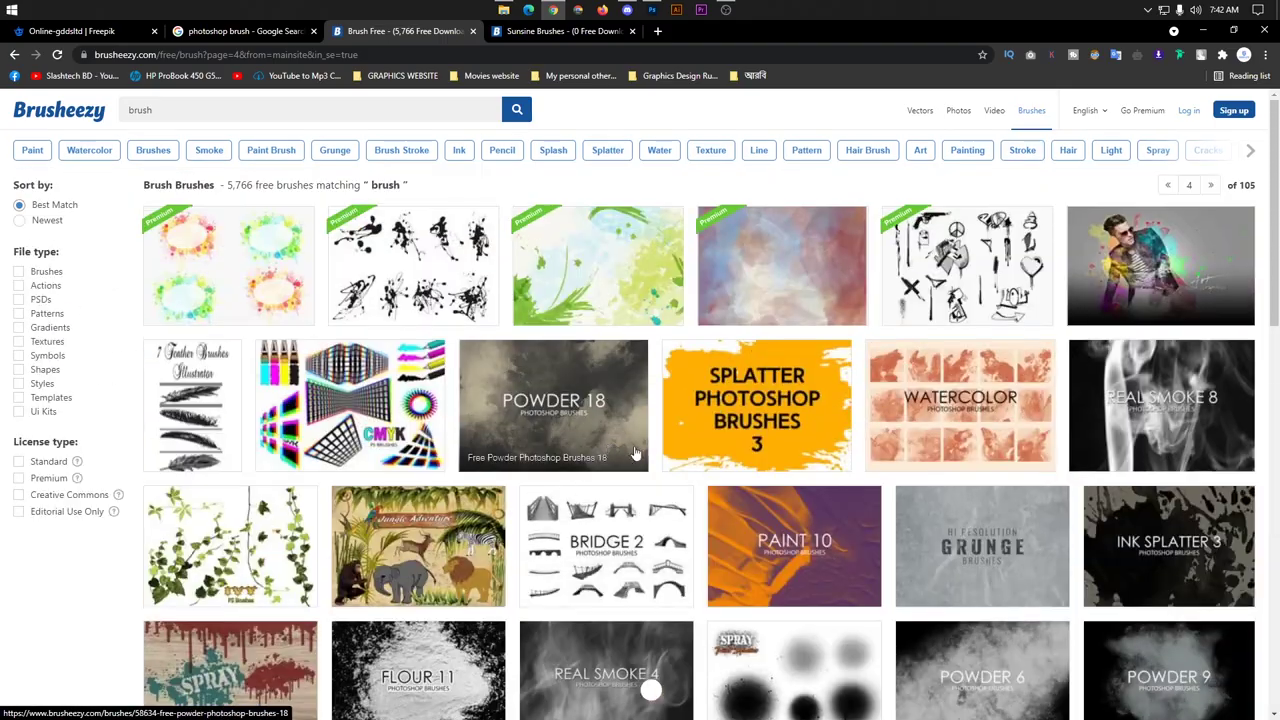
pyautogui.scroll(-3, 963, 408)
pyautogui.scroll(-3, 963, 408)
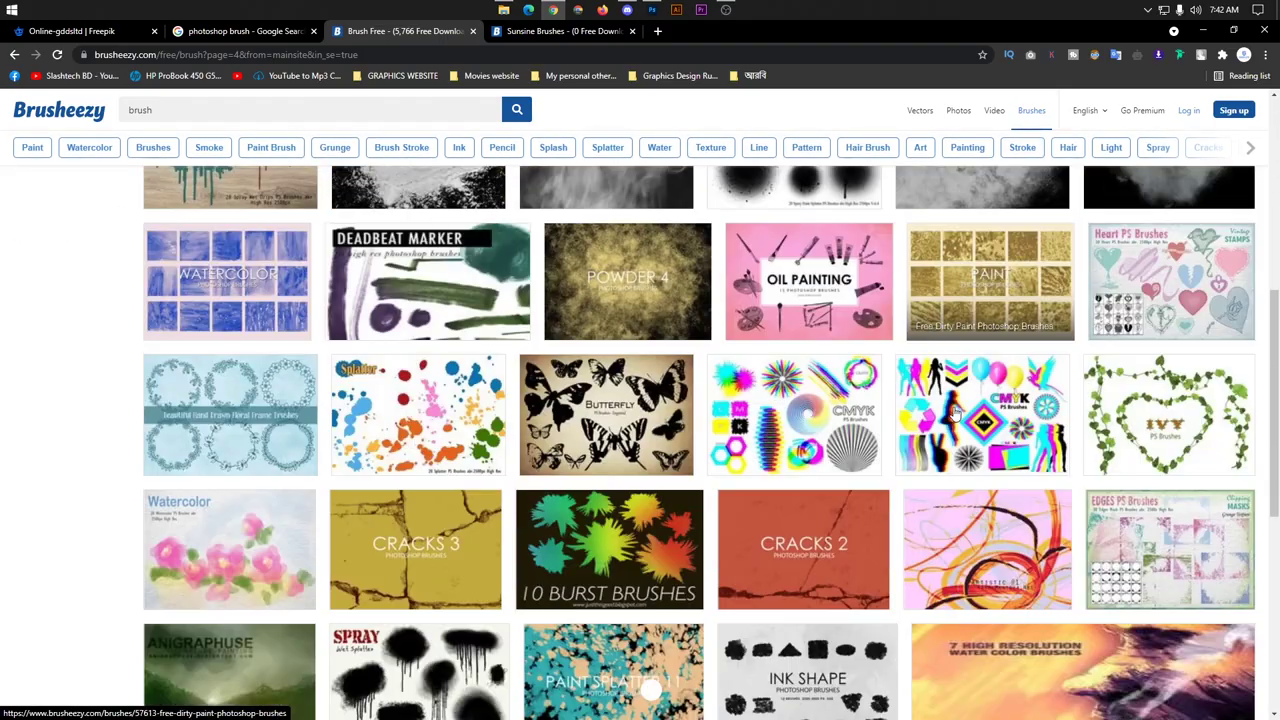
pyautogui.scroll(-3, 963, 408)
pyautogui.scroll(-3, 955, 410)
pyautogui.scroll(2, 500, 400)
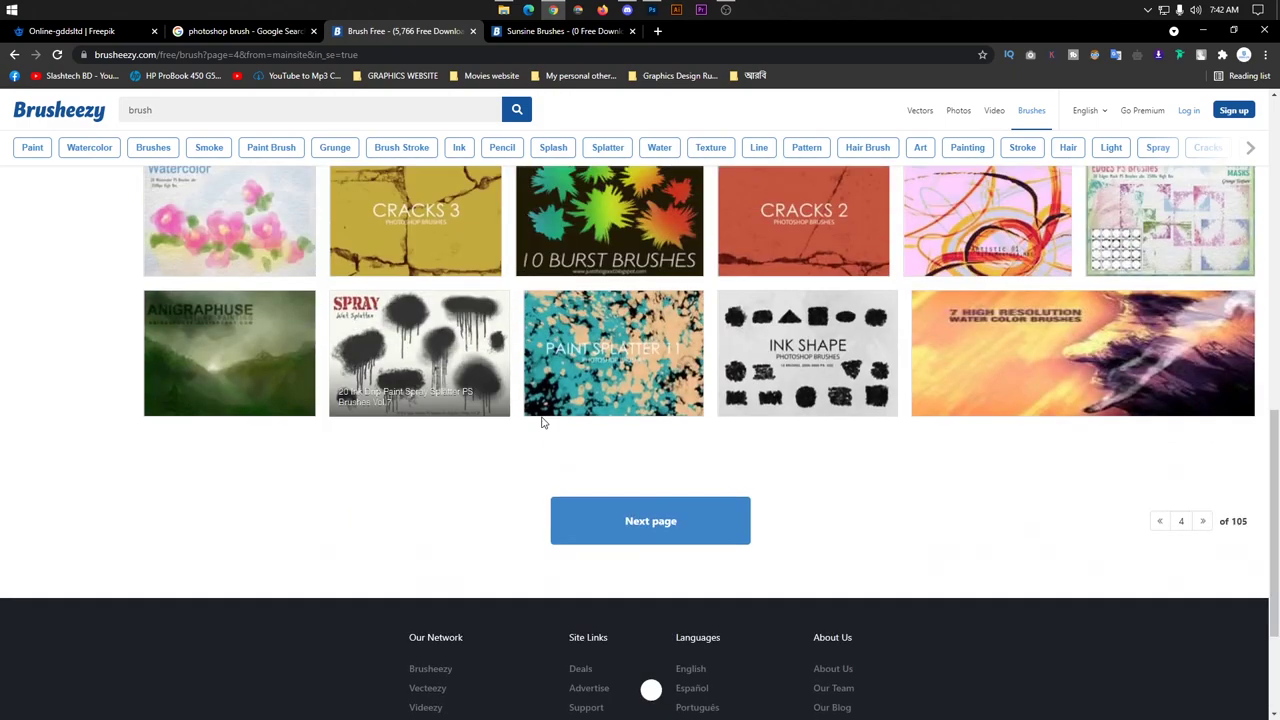
pyautogui.scroll(3, 543, 420)
pyautogui.scroll(-1, 543, 420)
pyautogui.scroll(2, 530, 432)
pyautogui.scroll(3, 530, 432)
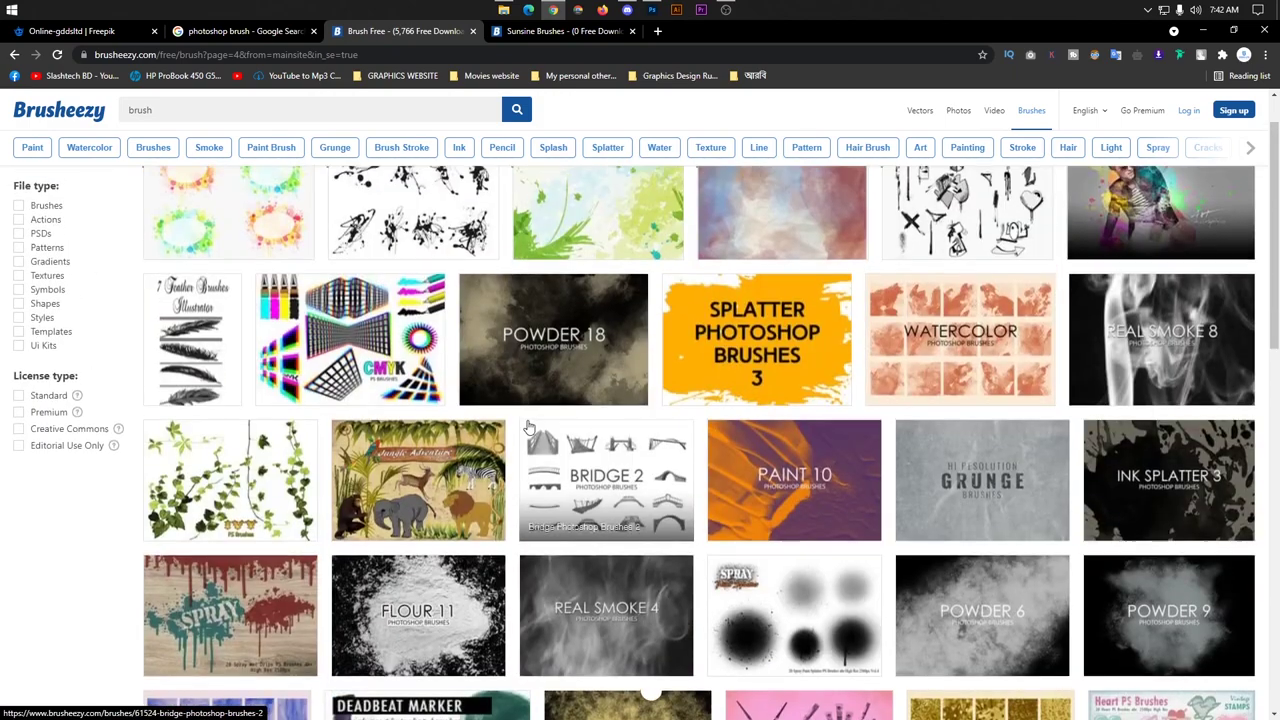
pyautogui.scroll(1, 510, 410)
pyautogui.scroll(-3, 497, 393)
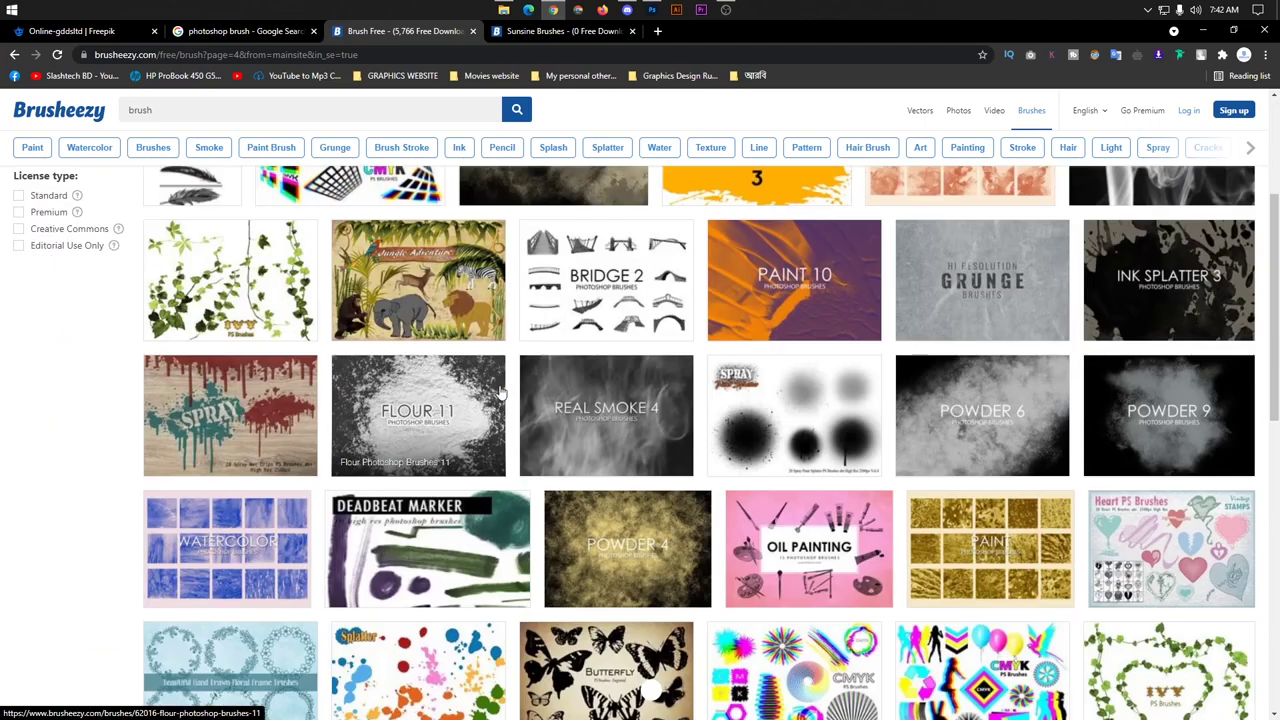
pyautogui.scroll(-3, 497, 393)
pyautogui.scroll(-2, 480, 380)
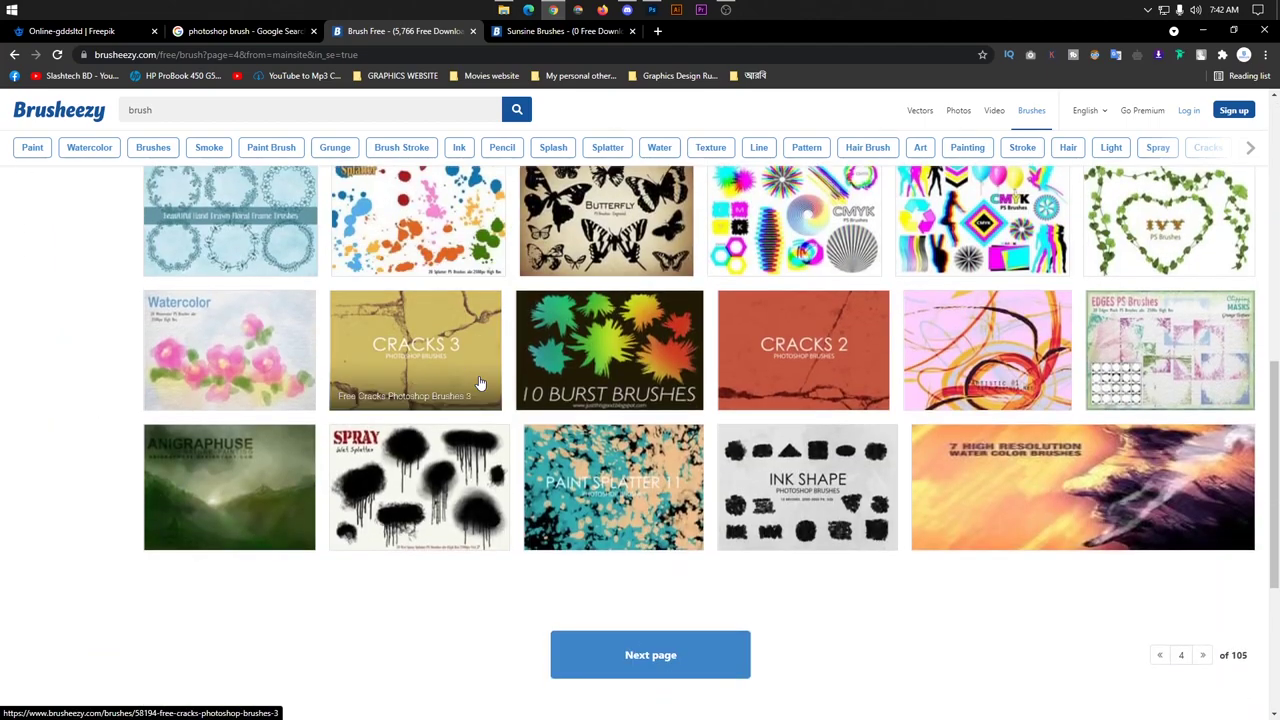
pyautogui.scroll(3, 318, 283)
pyautogui.scroll(3, 480, 380)
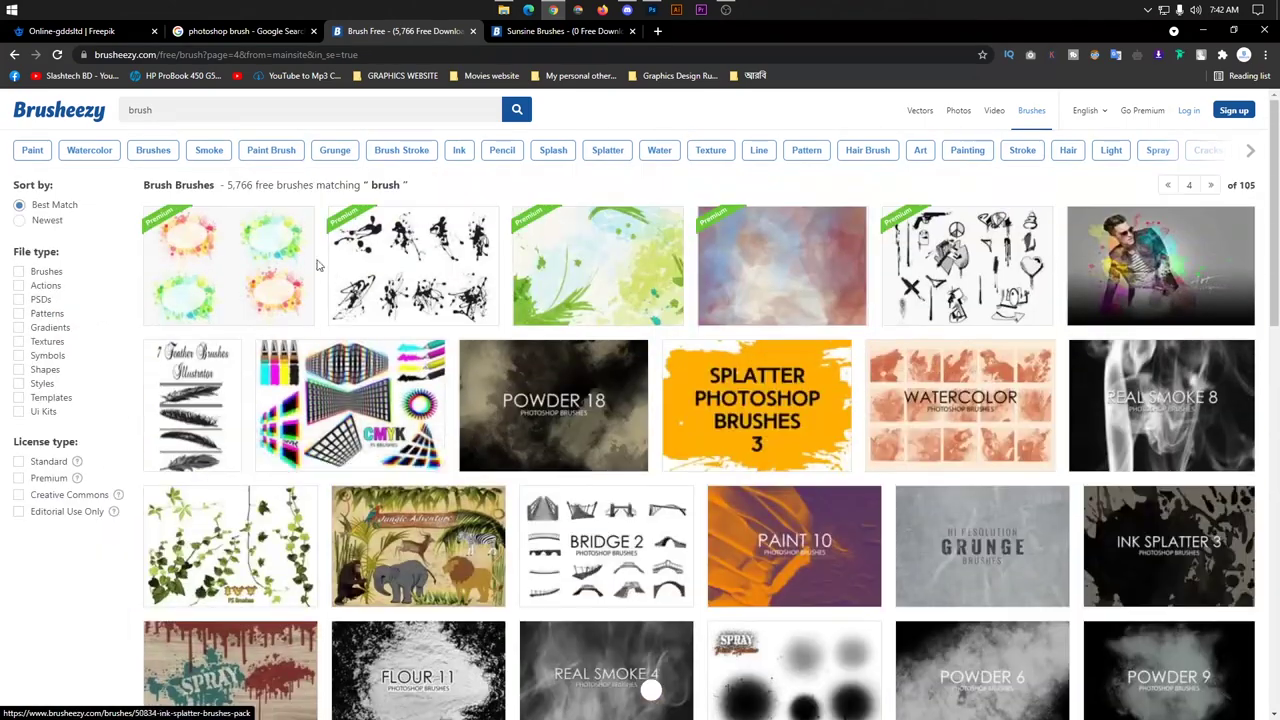
pyautogui.scroll(-5, 650, 460)
pyautogui.scroll(-3, 650, 460)
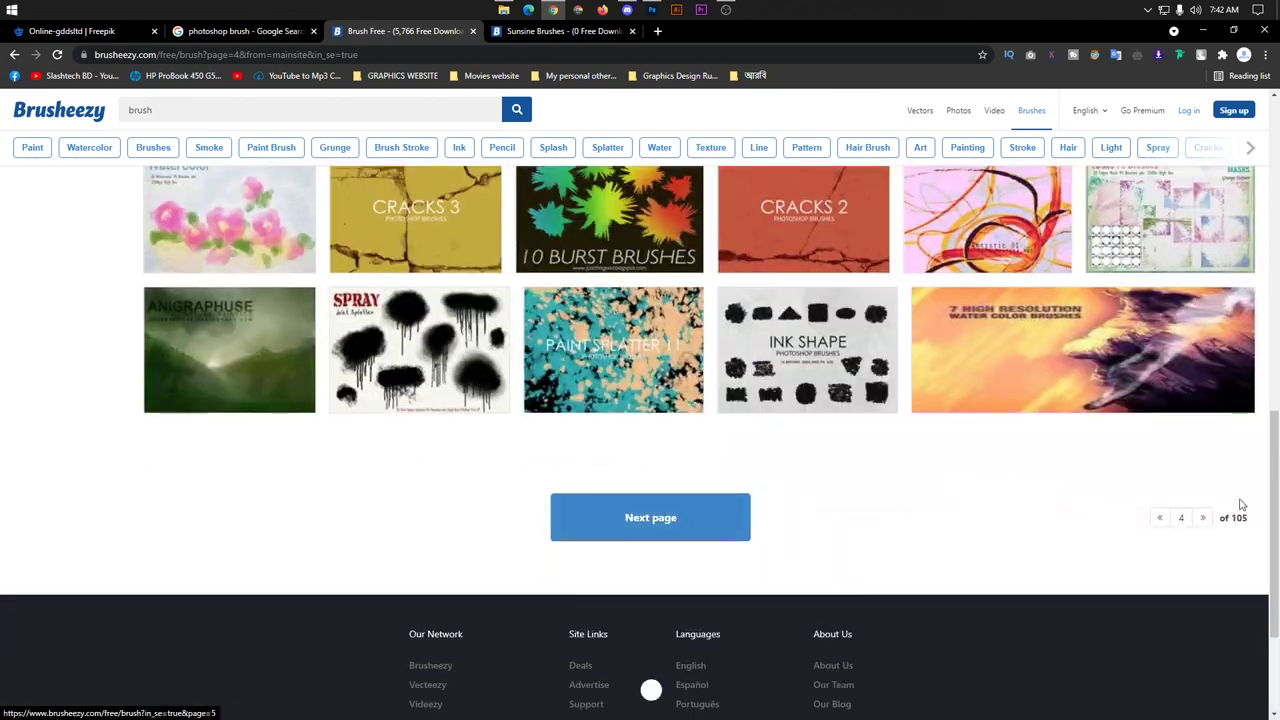
# Step: Go back to results page 2 and open the Powder 2 pack in a new tab
pyautogui.click(1161, 520)
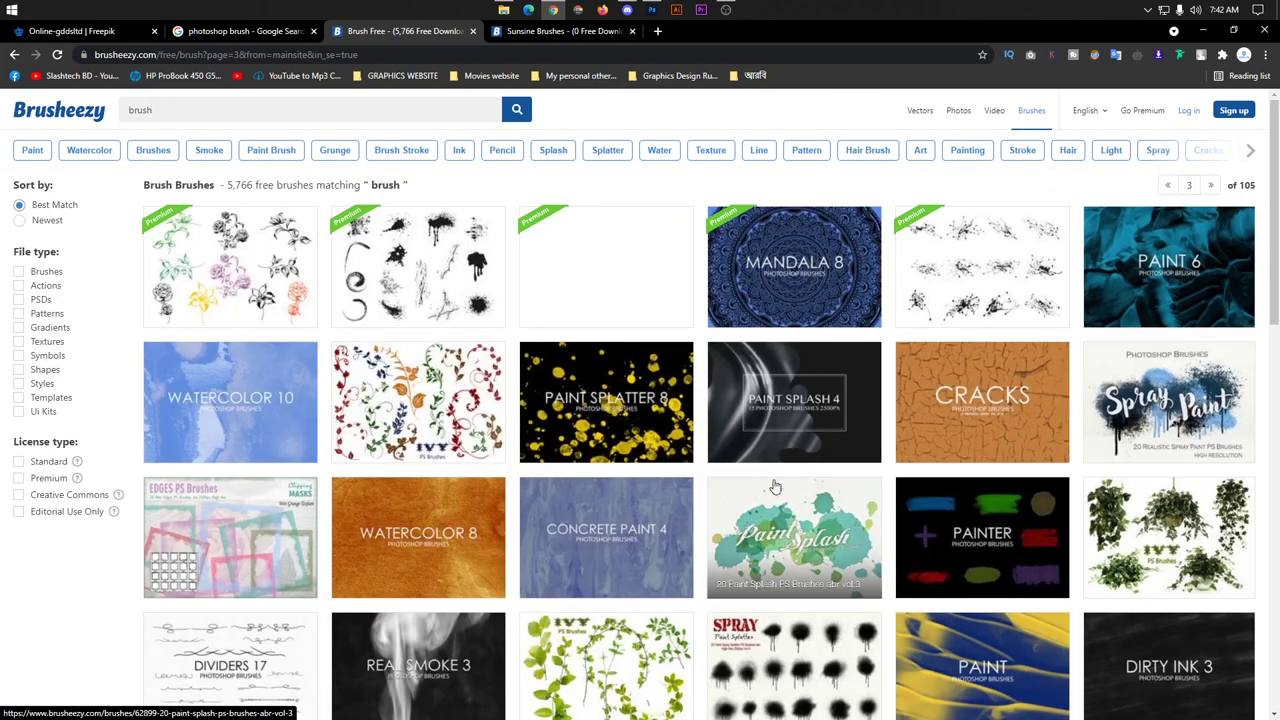
pyautogui.scroll(-3, 683, 472)
pyautogui.scroll(-3, 683, 472)
pyautogui.scroll(1, 683, 472)
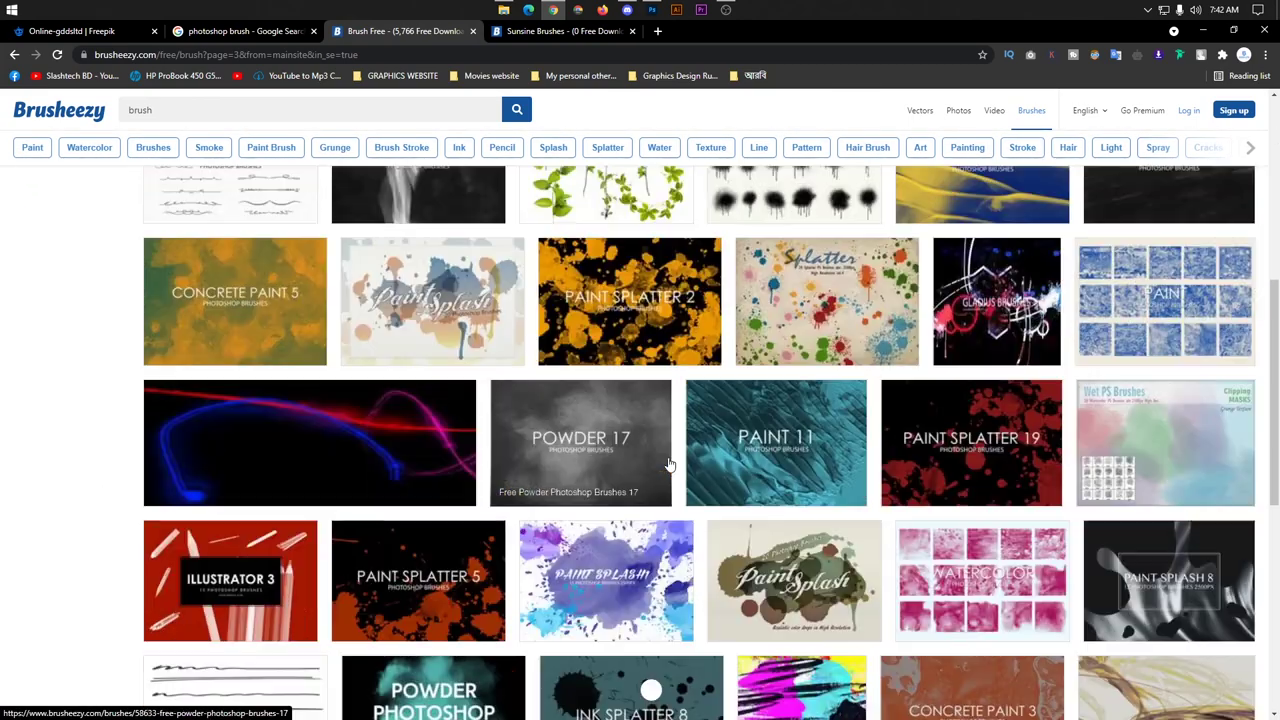
pyautogui.scroll(-5, 893, 504)
pyautogui.click(1158, 462)
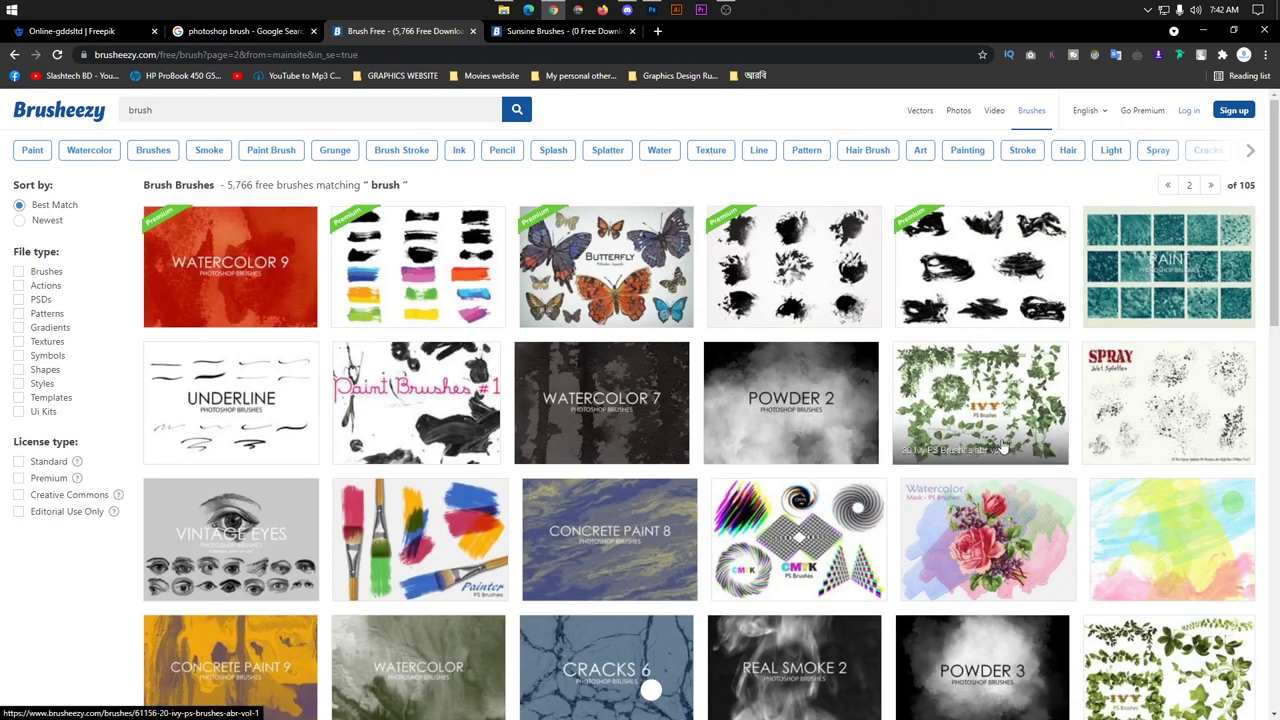
pyautogui.scroll(-1, 990, 445)
pyautogui.scroll(1, 900, 415)
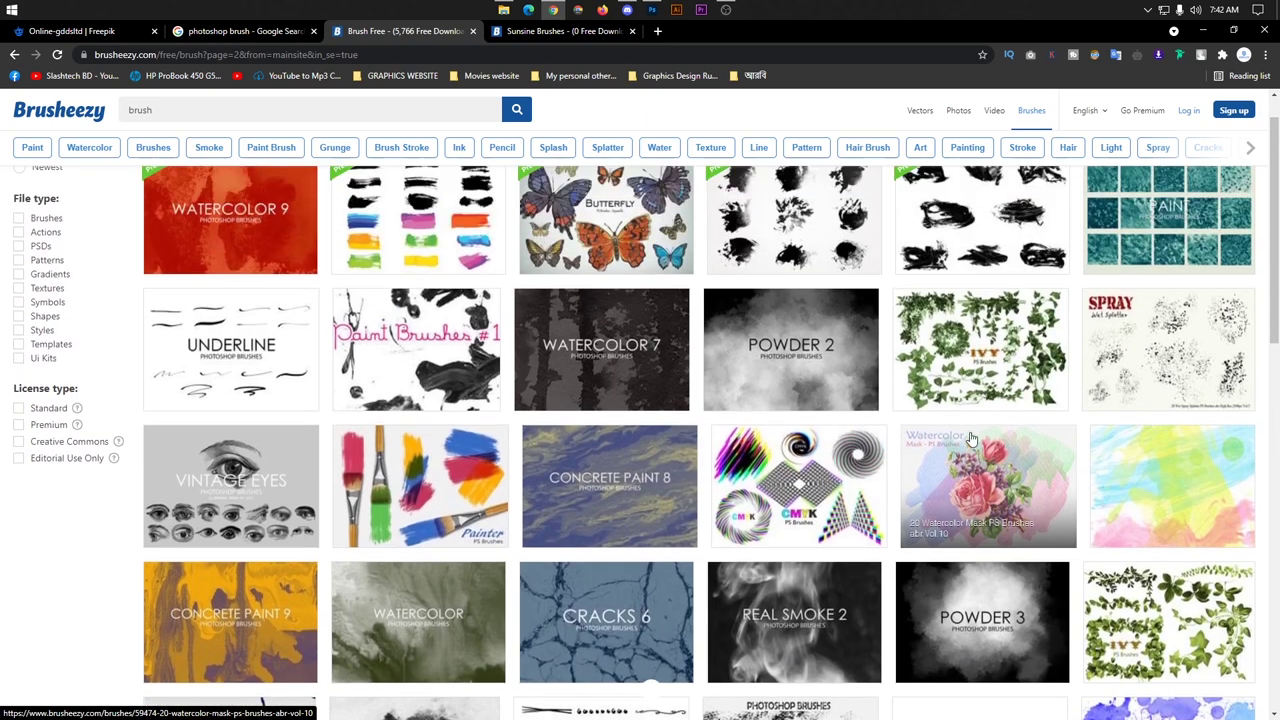
pyautogui.rightClick(800, 388)
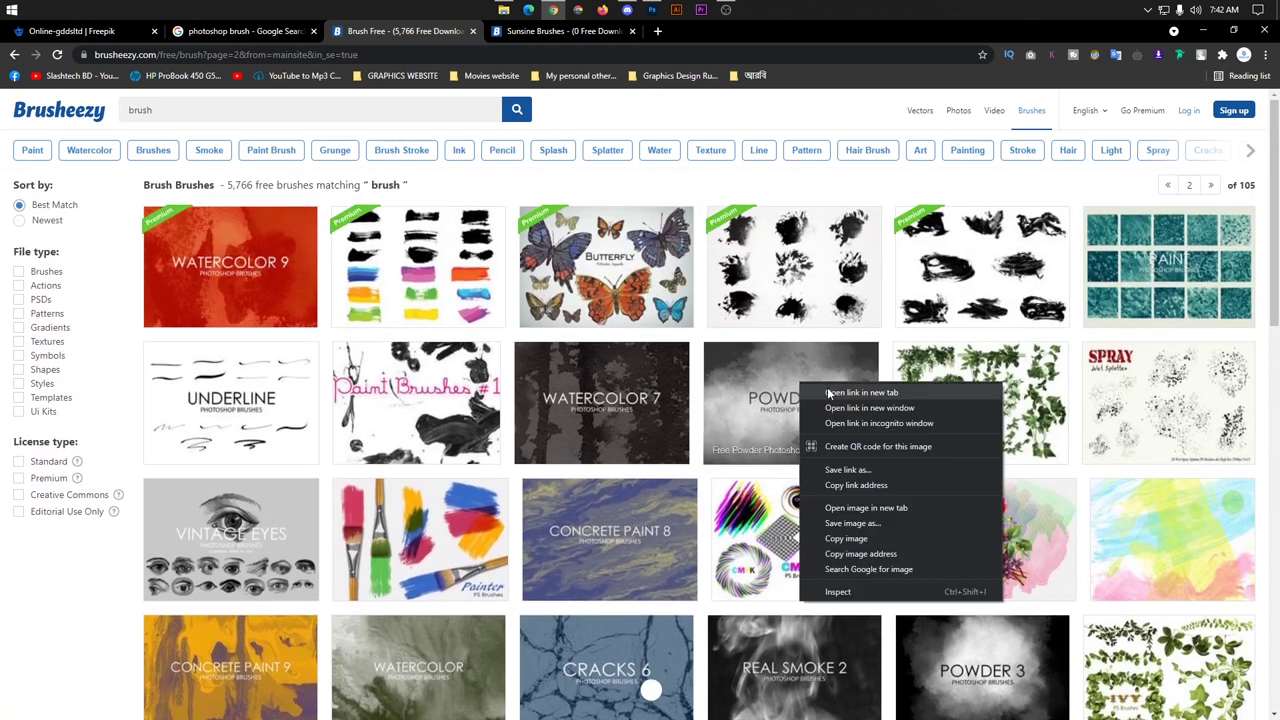
pyautogui.scroll(-1, 762, 387)
pyautogui.rightClick(794, 353)
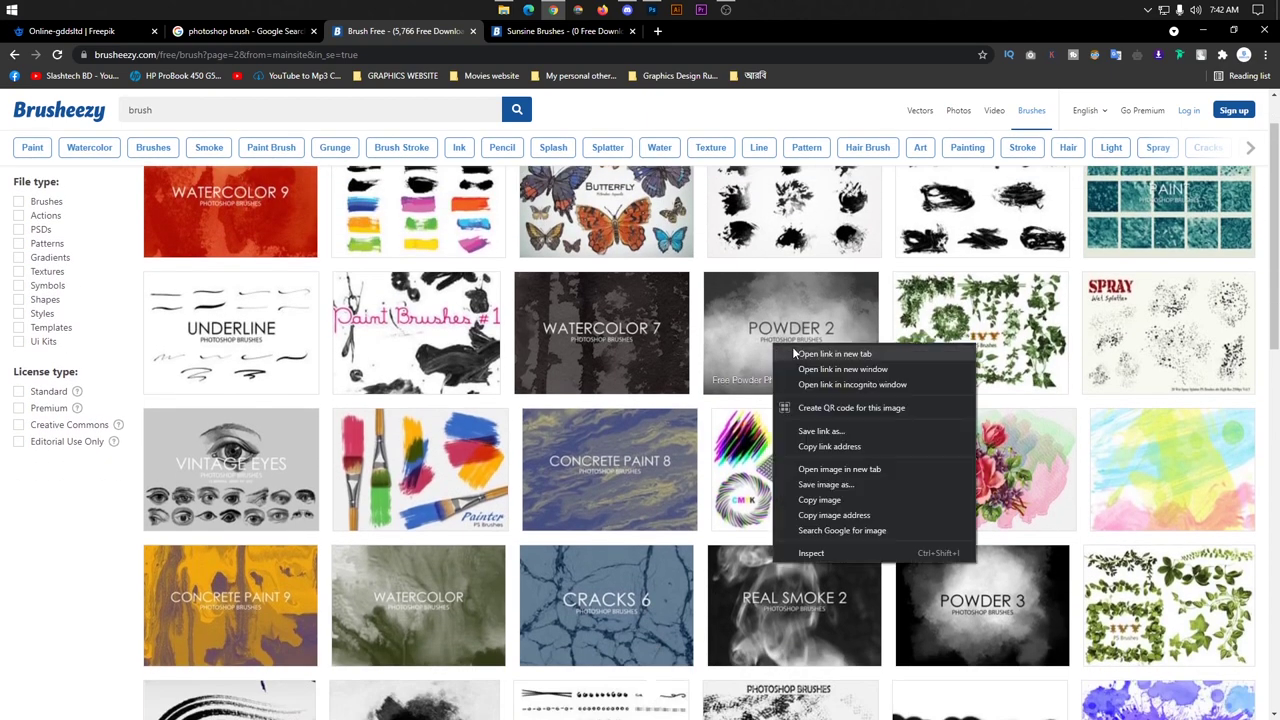
pyautogui.click(800, 355)
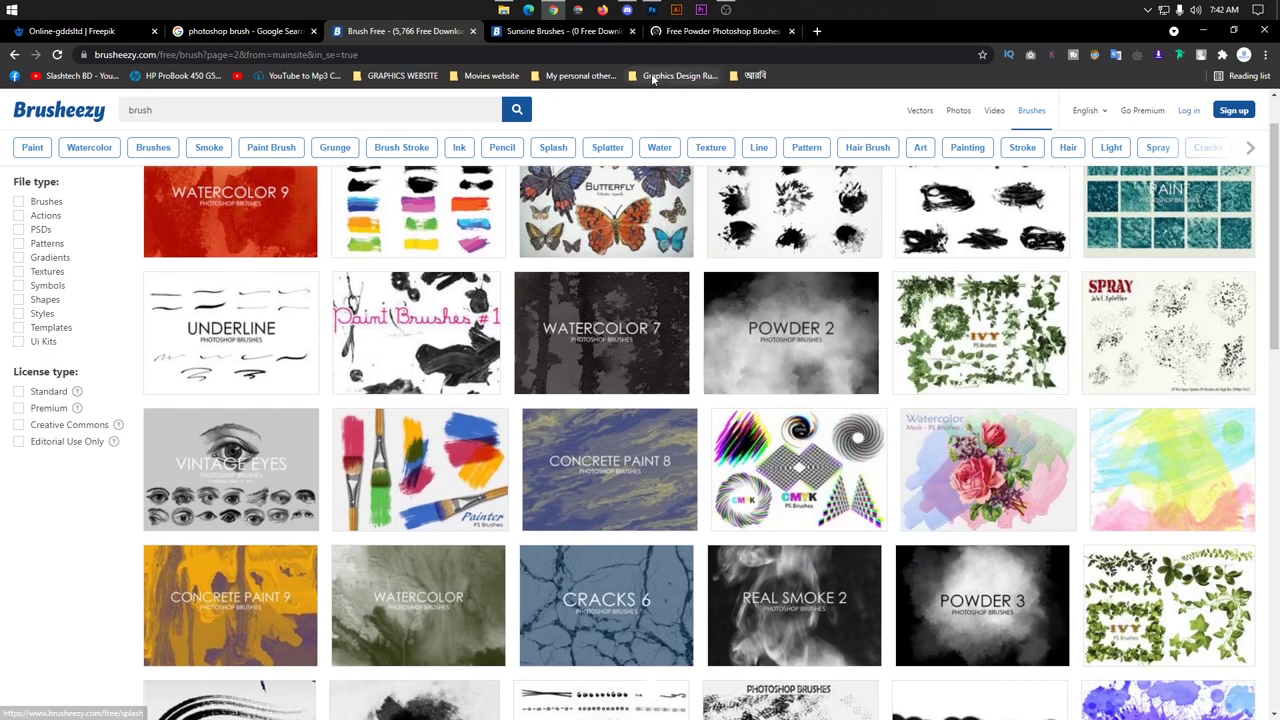
# Step: Return to the first results page and open the Painter 3 pack in a new tab
pyautogui.scroll(-3, 820, 428)
pyautogui.scroll(-2, 820, 428)
pyautogui.scroll(-3, 760, 440)
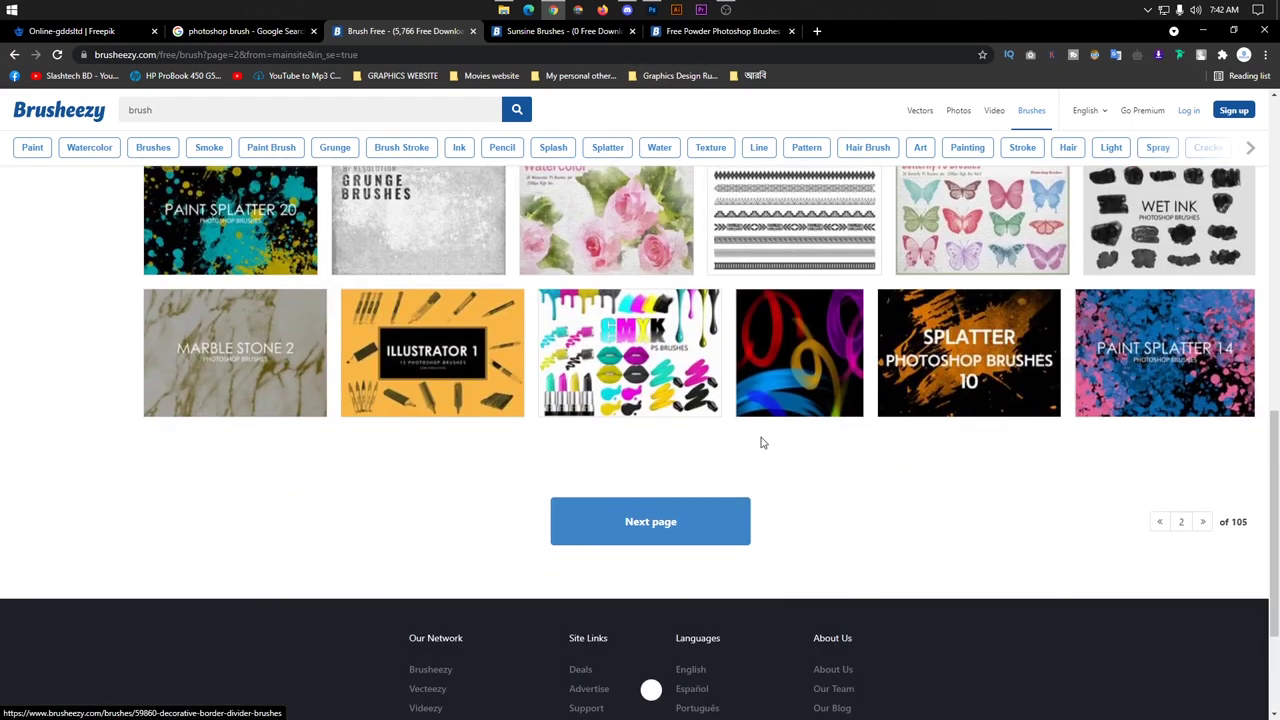
pyautogui.scroll(3, 728, 398)
pyautogui.scroll(-2, 728, 398)
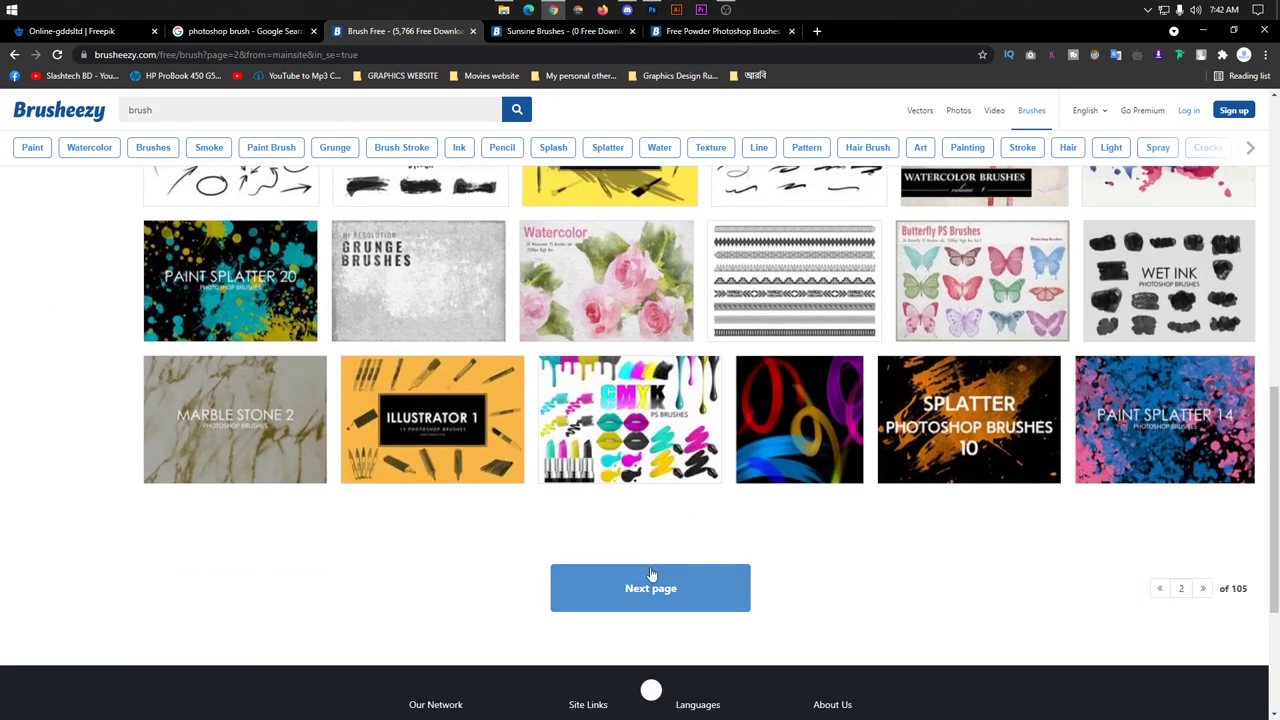
pyautogui.click(648, 578)
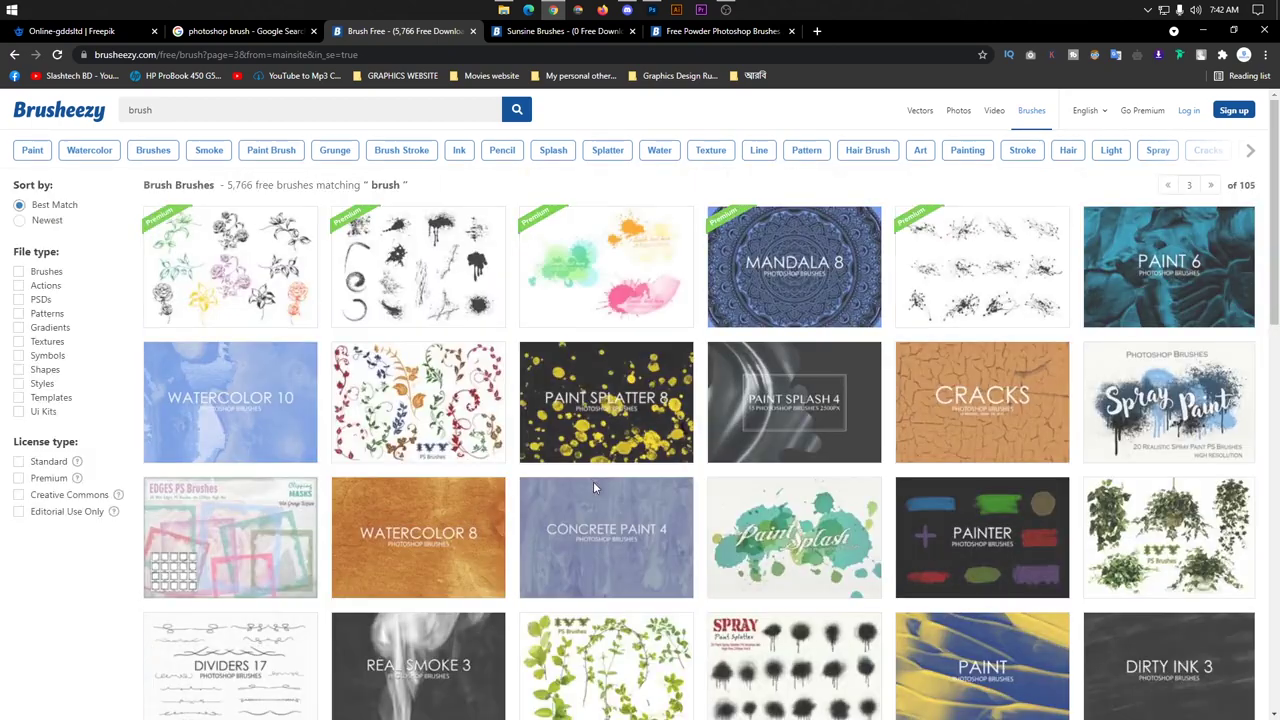
pyautogui.scroll(-4, 593, 481)
pyautogui.scroll(-3, 548, 420)
pyautogui.scroll(-3, 548, 418)
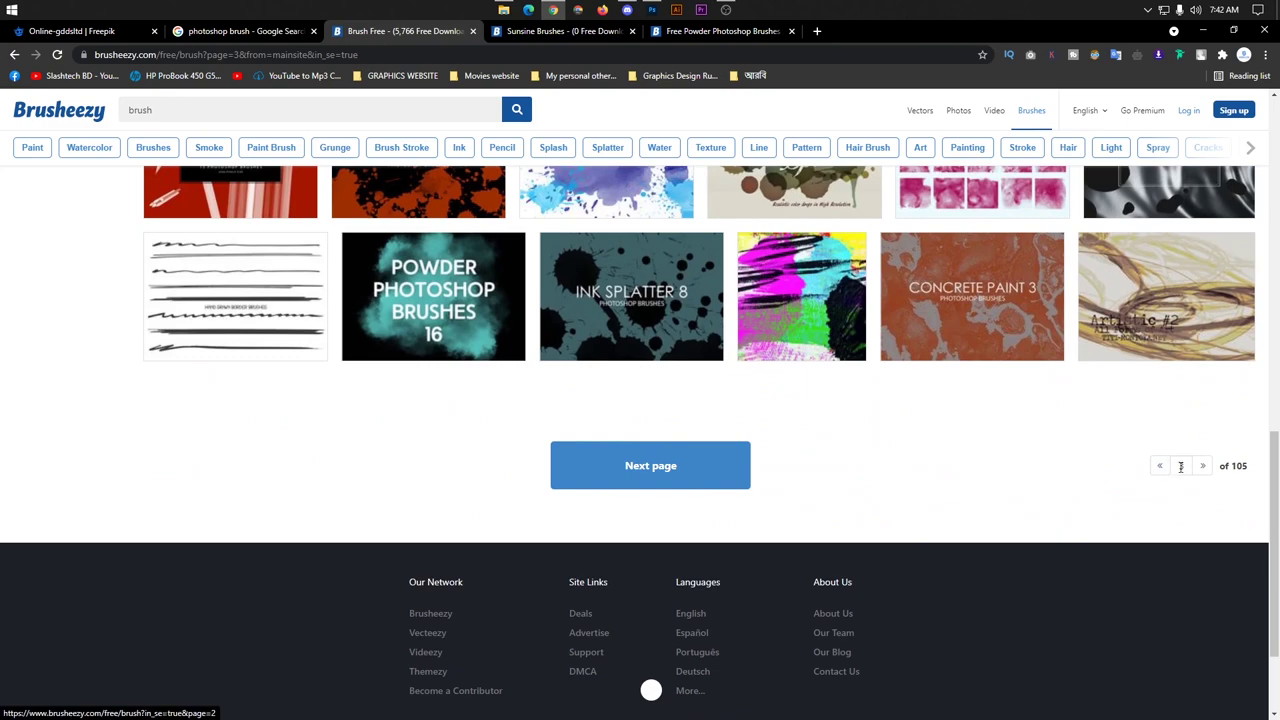
pyautogui.click(1181, 467)
pyautogui.click(1160, 468)
pyautogui.scroll(-2, 661, 497)
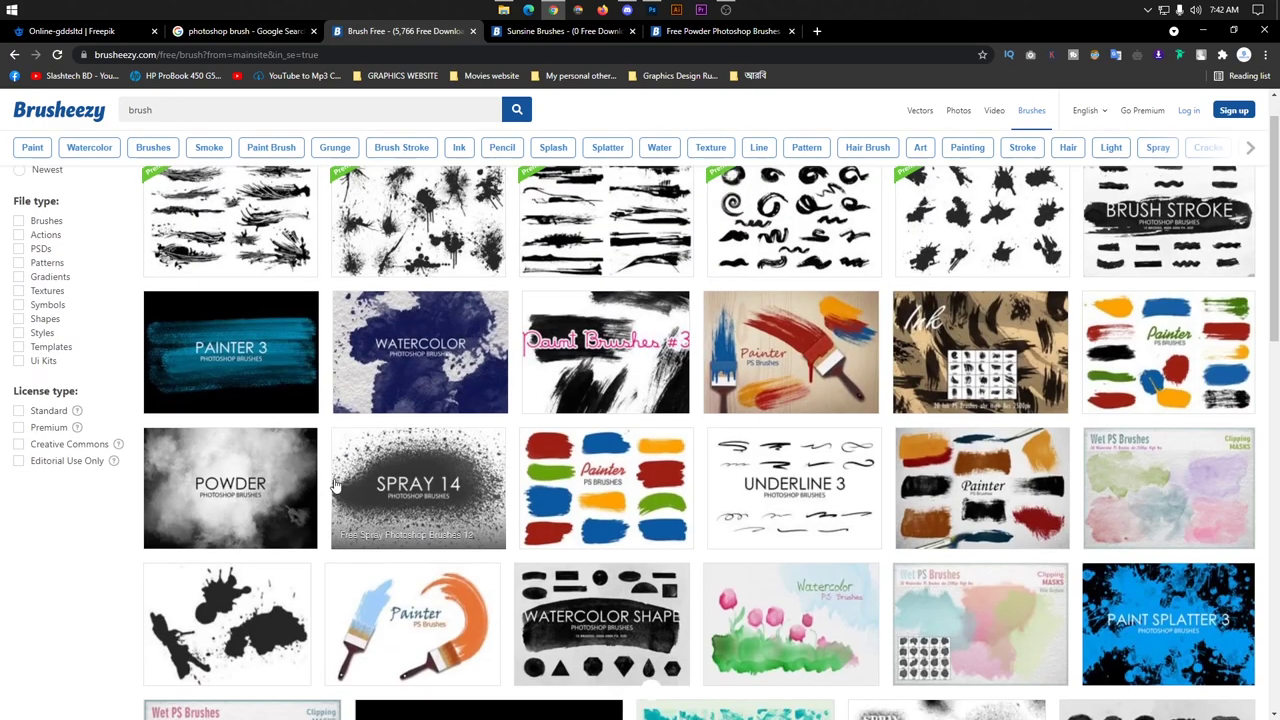
pyautogui.rightClick(245, 262)
pyautogui.click(290, 274)
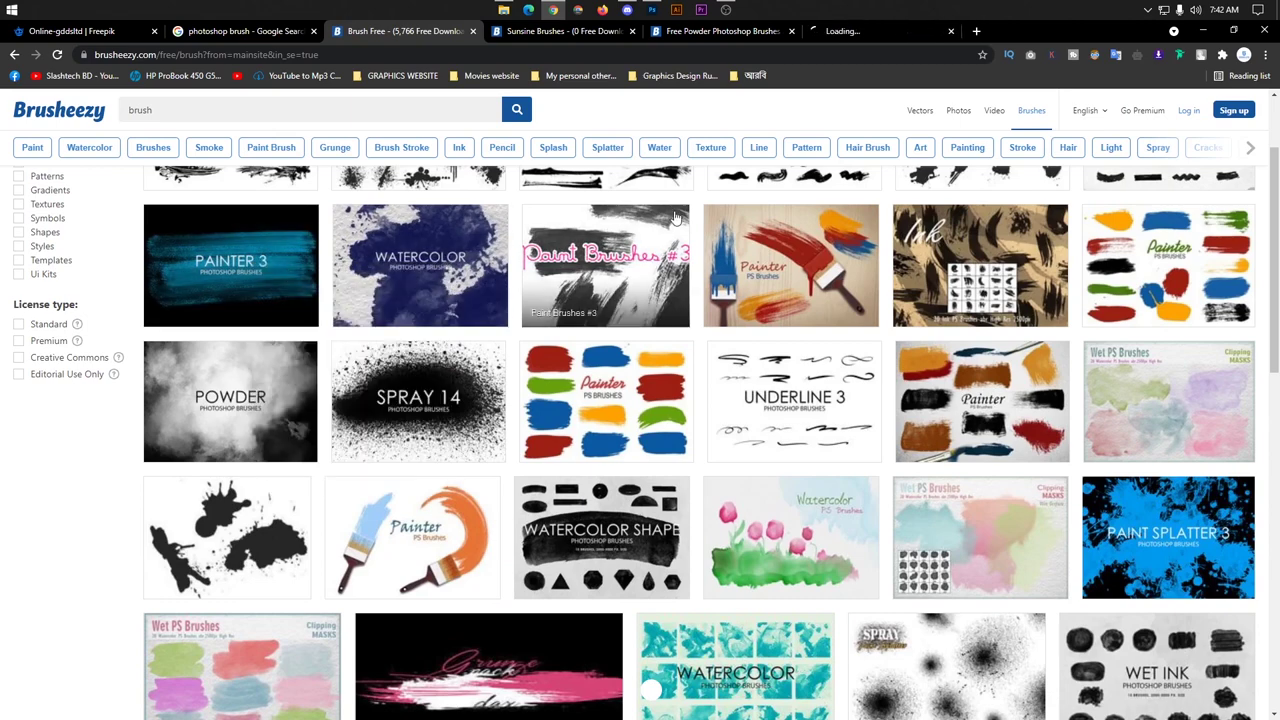
pyautogui.click(880, 31)
# Step: Start the 85.3 MB Powder 2 zip download, dismiss the countdown, then view the Painter 3 page
pyautogui.click(756, 38)
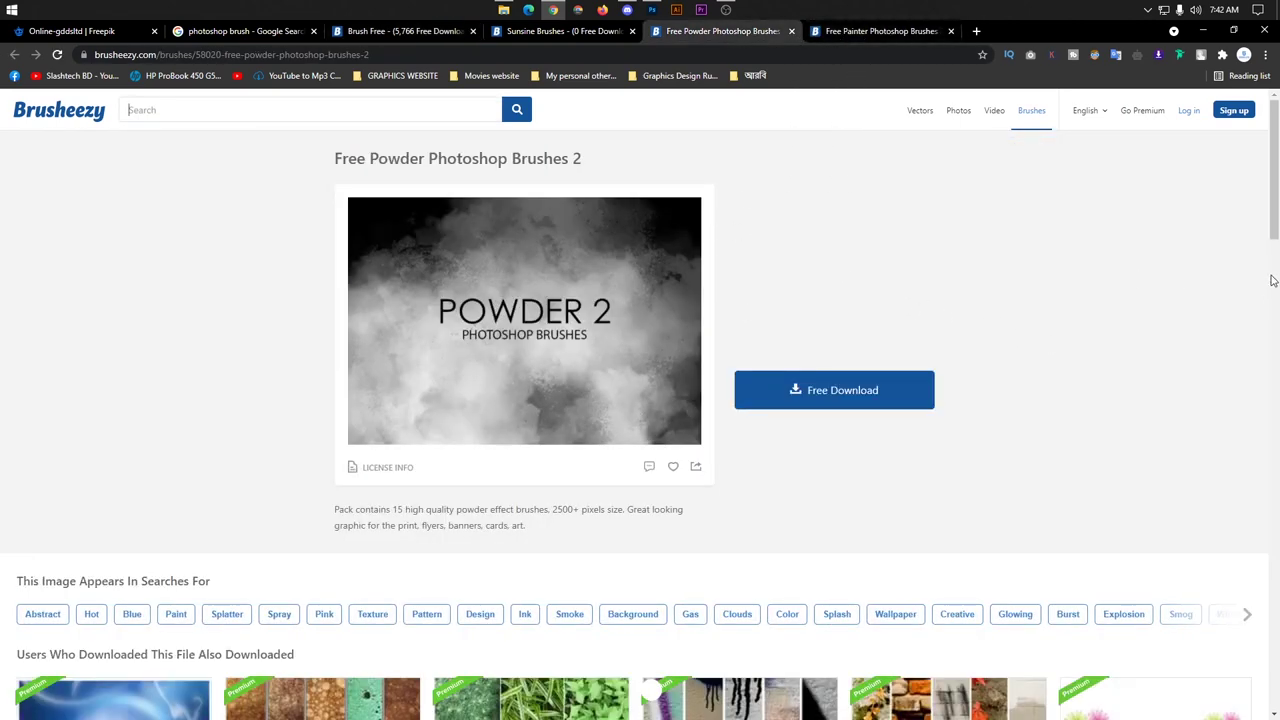
pyautogui.click(860, 390)
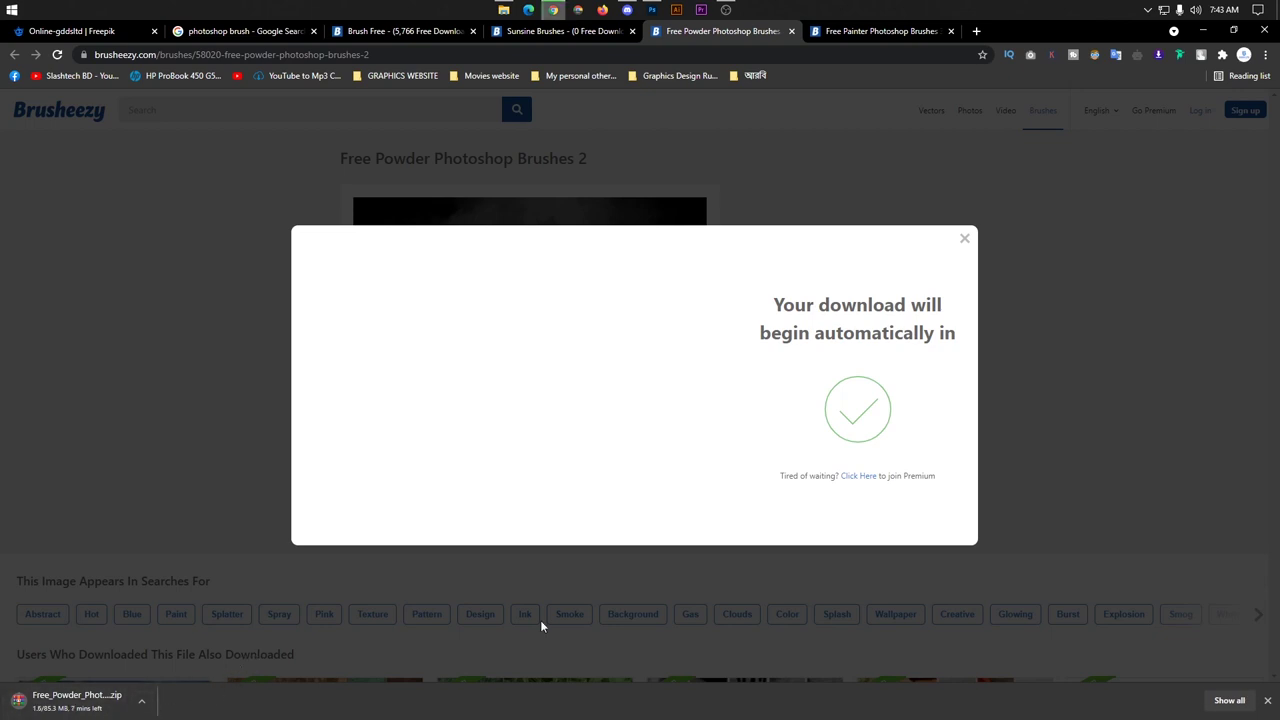
pyautogui.click(965, 241)
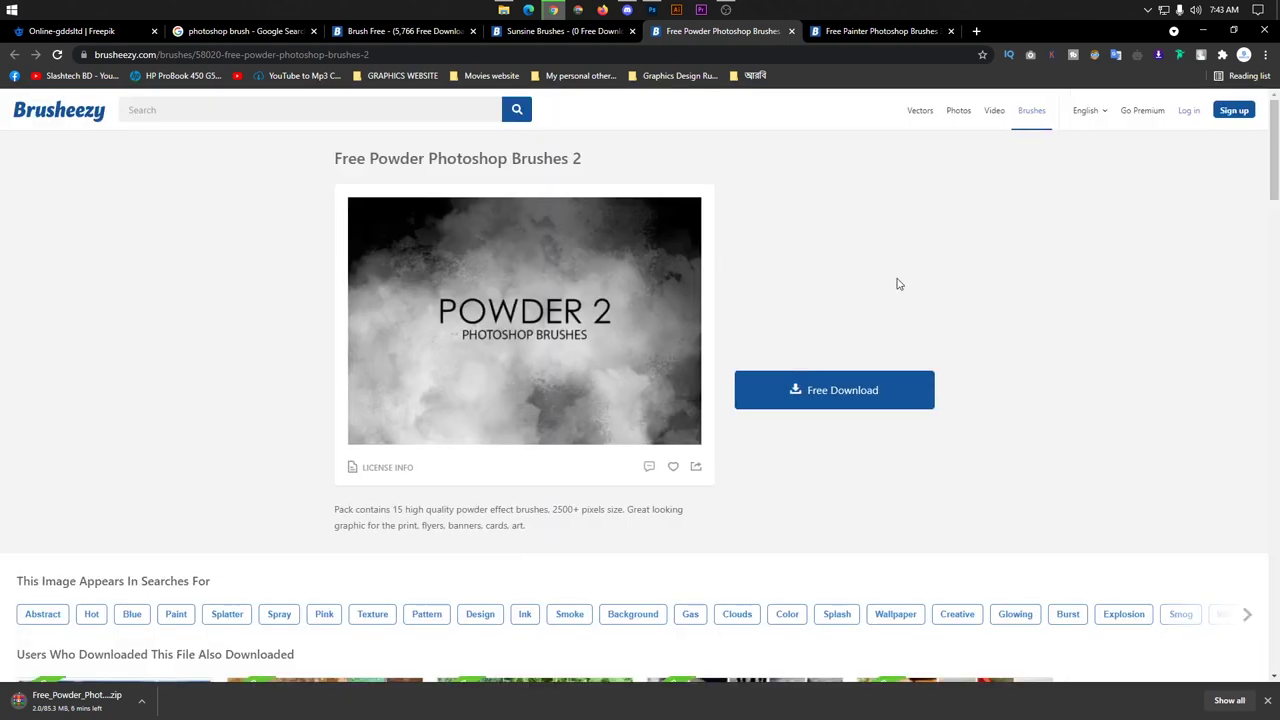
pyautogui.click(879, 33)
pyautogui.scroll(-4, 694, 349)
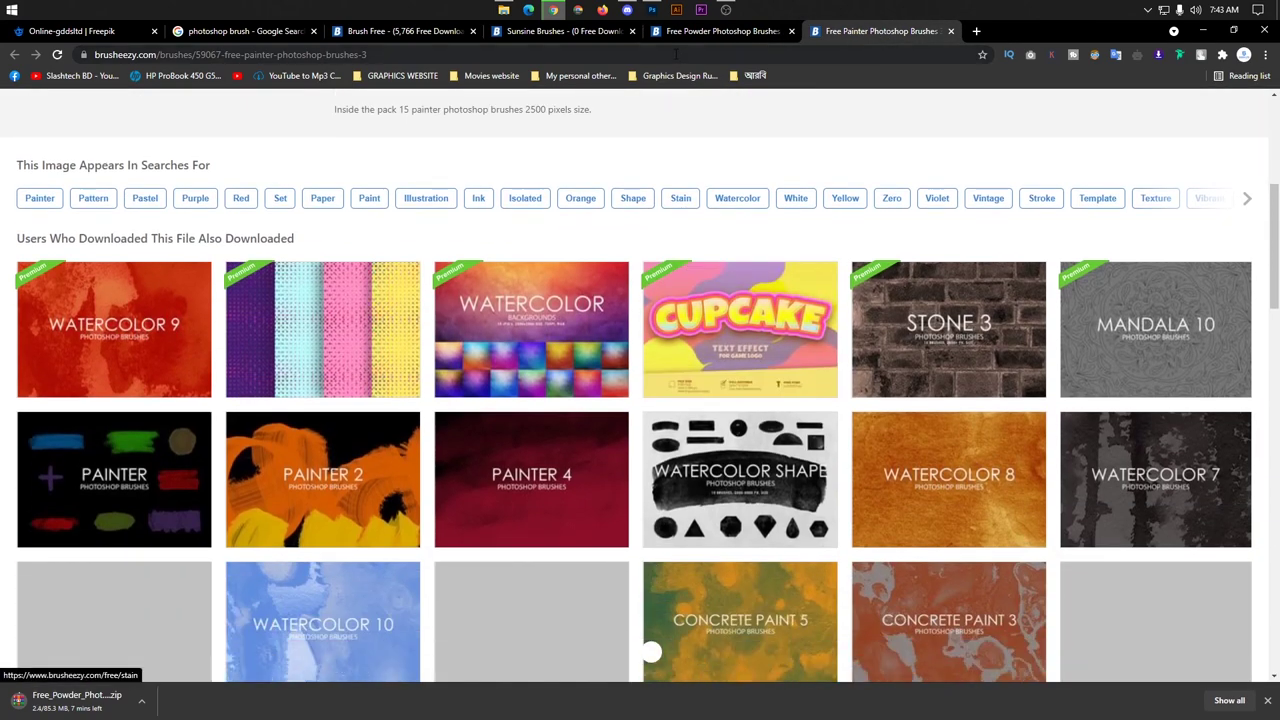
# Step: Look back over the Powder 2 and Sunsine brush pages, then return to the search results
pyautogui.click(700, 31)
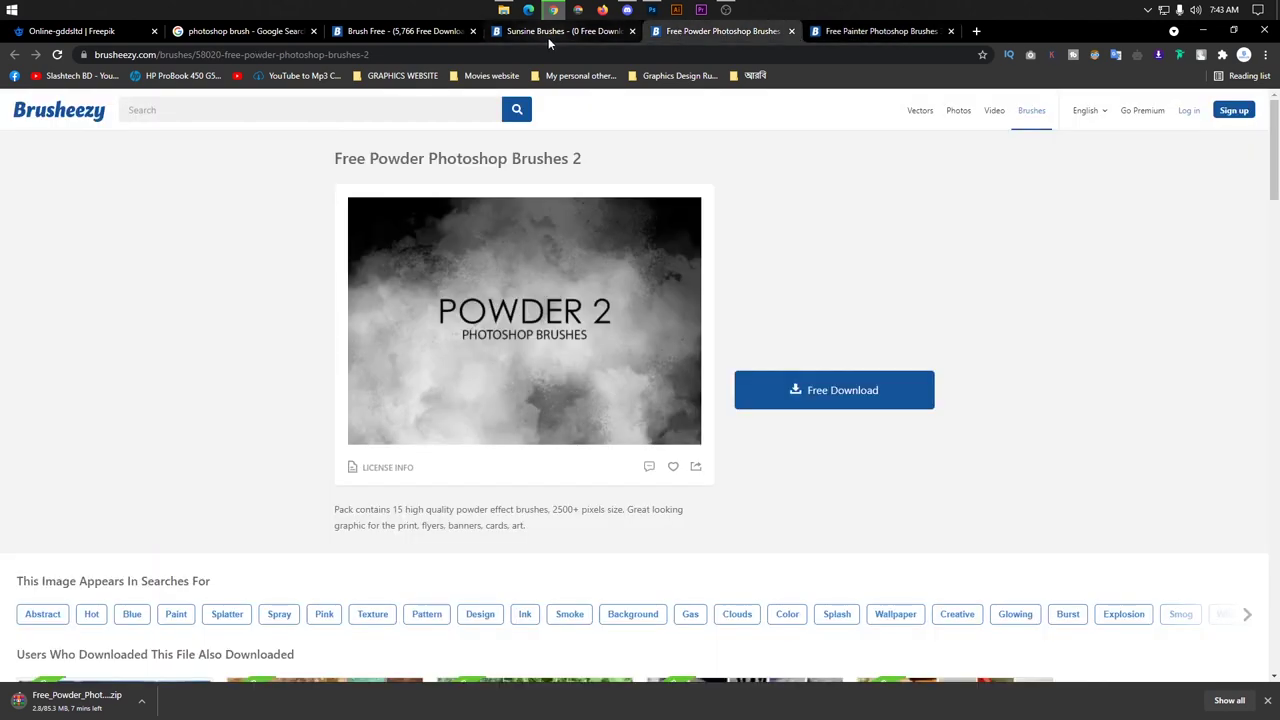
pyautogui.click(548, 35)
pyautogui.click(410, 31)
pyautogui.scroll(-3, 418, 400)
pyautogui.scroll(2, 418, 380)
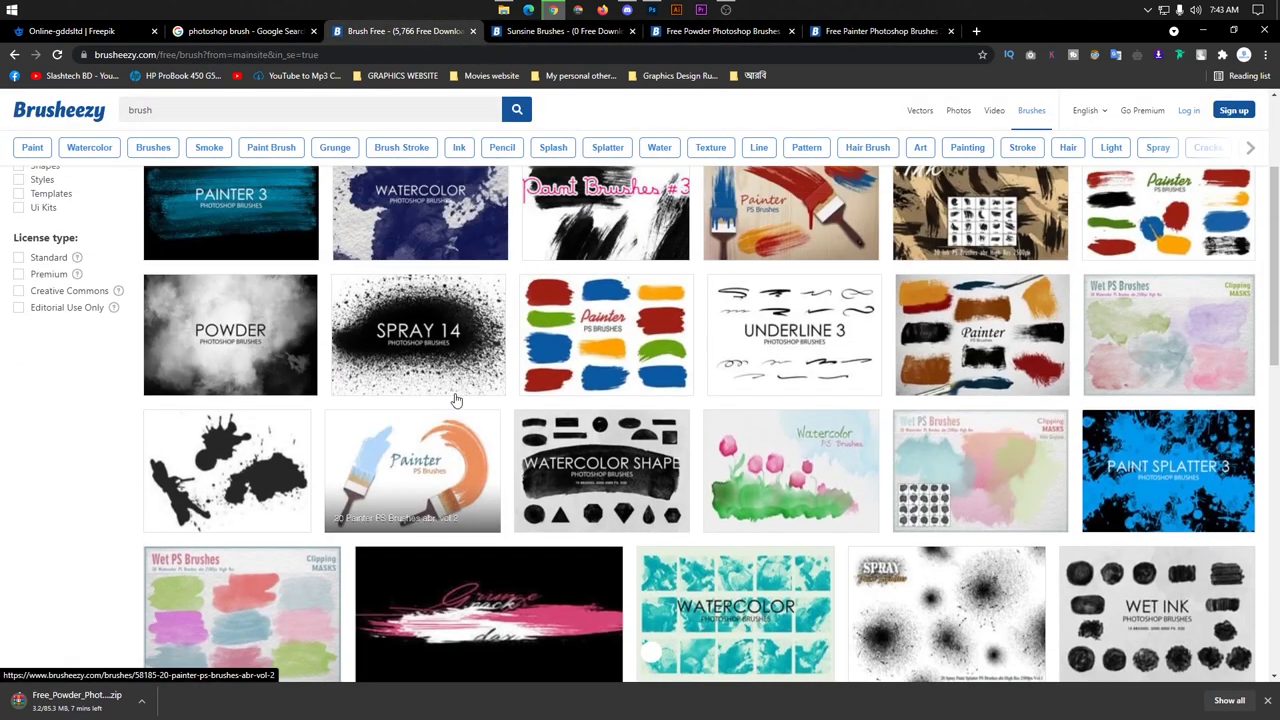
# Step: Open the 20 Painter PS Brushes Abr.Vol.4 page in a new tab and start its free download
pyautogui.rightClick(630, 332)
pyautogui.click(680, 337)
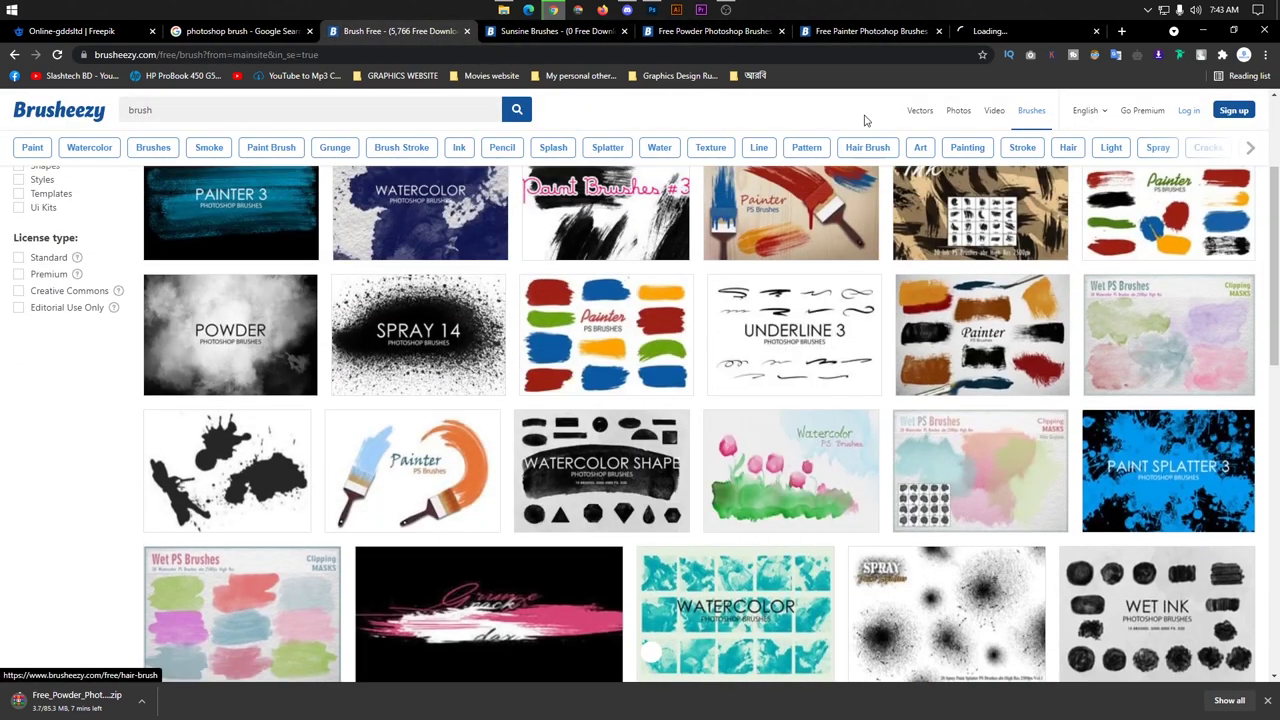
pyautogui.click(990, 31)
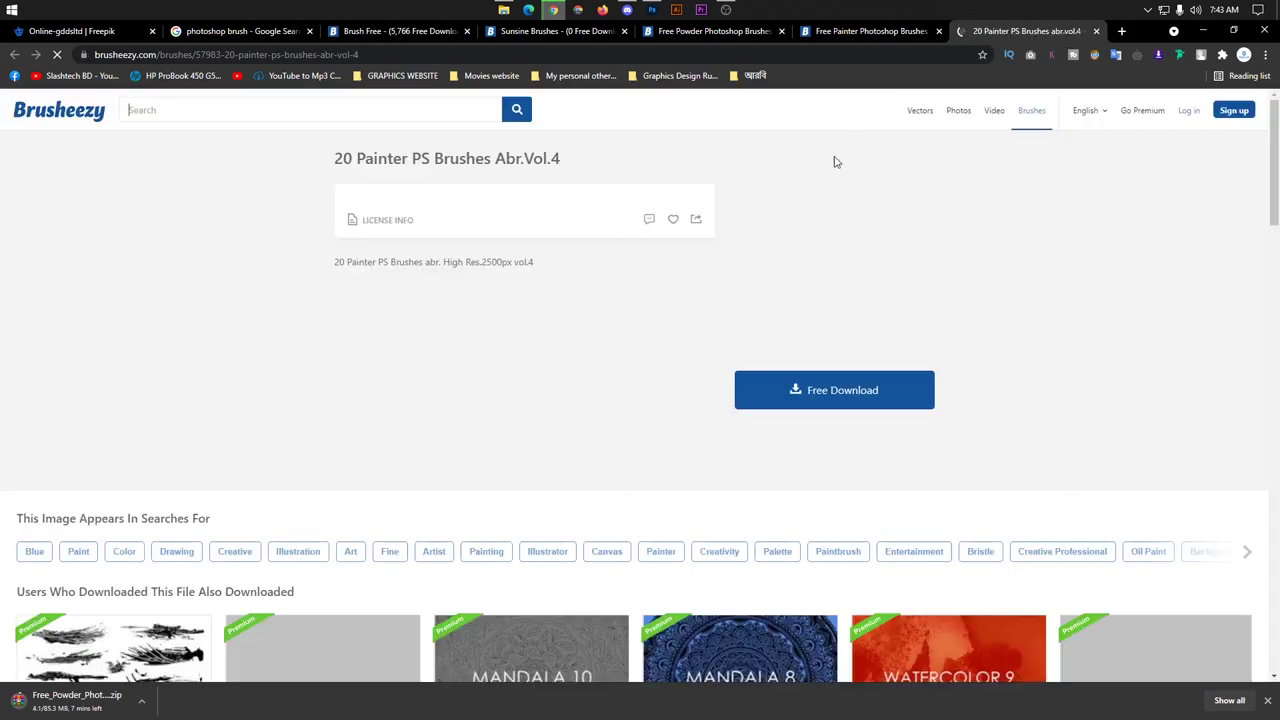
pyautogui.scroll(-1, 673, 401)
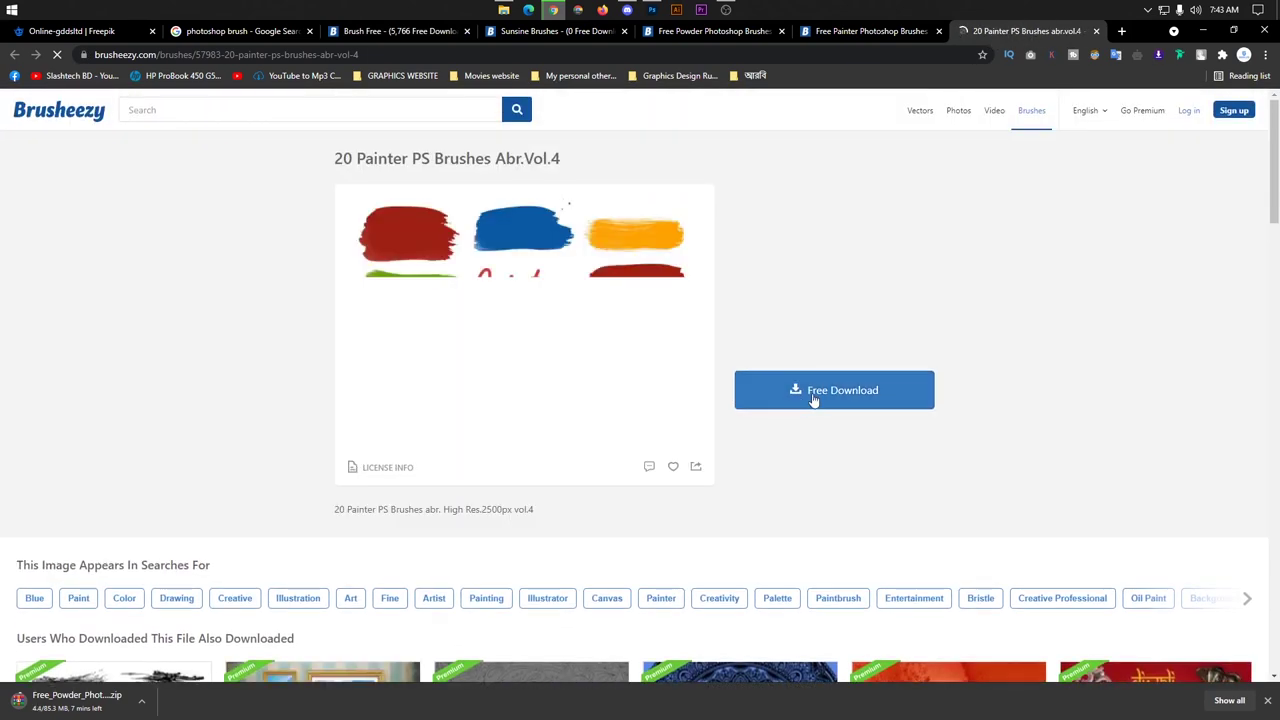
pyautogui.click(825, 395)
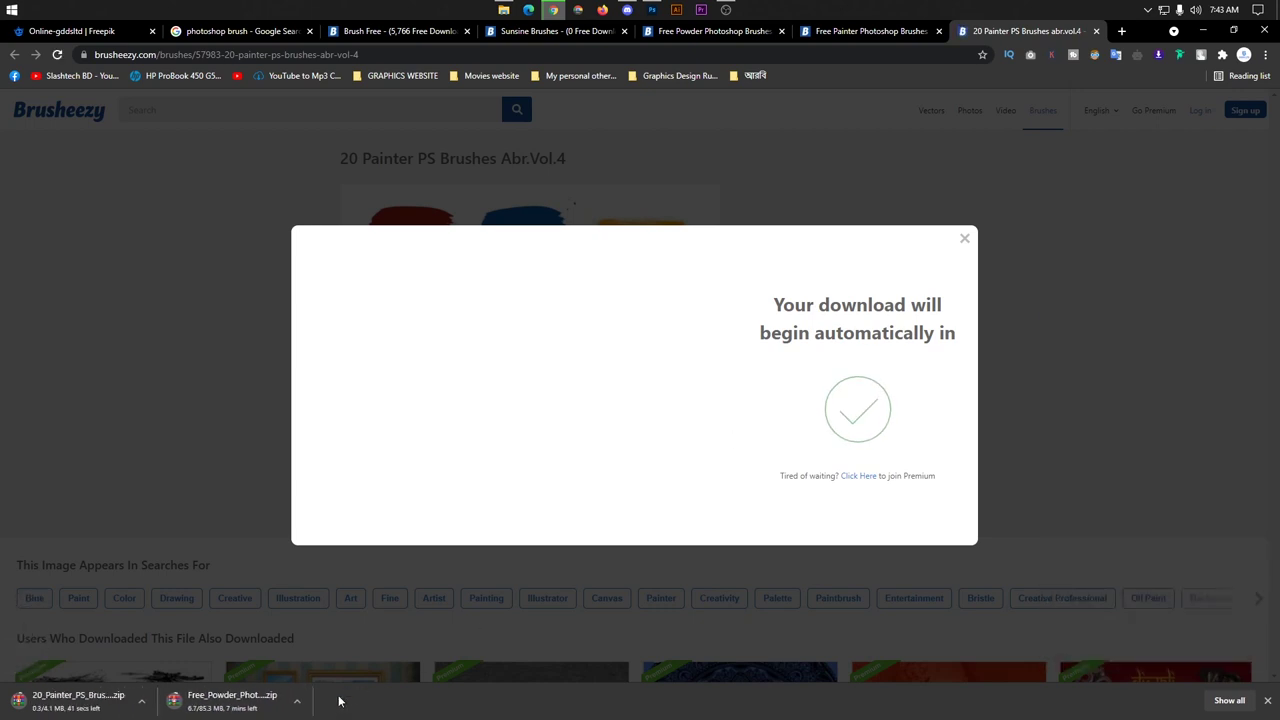
# Step: Cancel the Powder 2 download and dismiss the download countdown
pyautogui.click(300, 704)
pyautogui.click(326, 679)
pyautogui.click(965, 238)
pyautogui.scroll(-2, 605, 315)
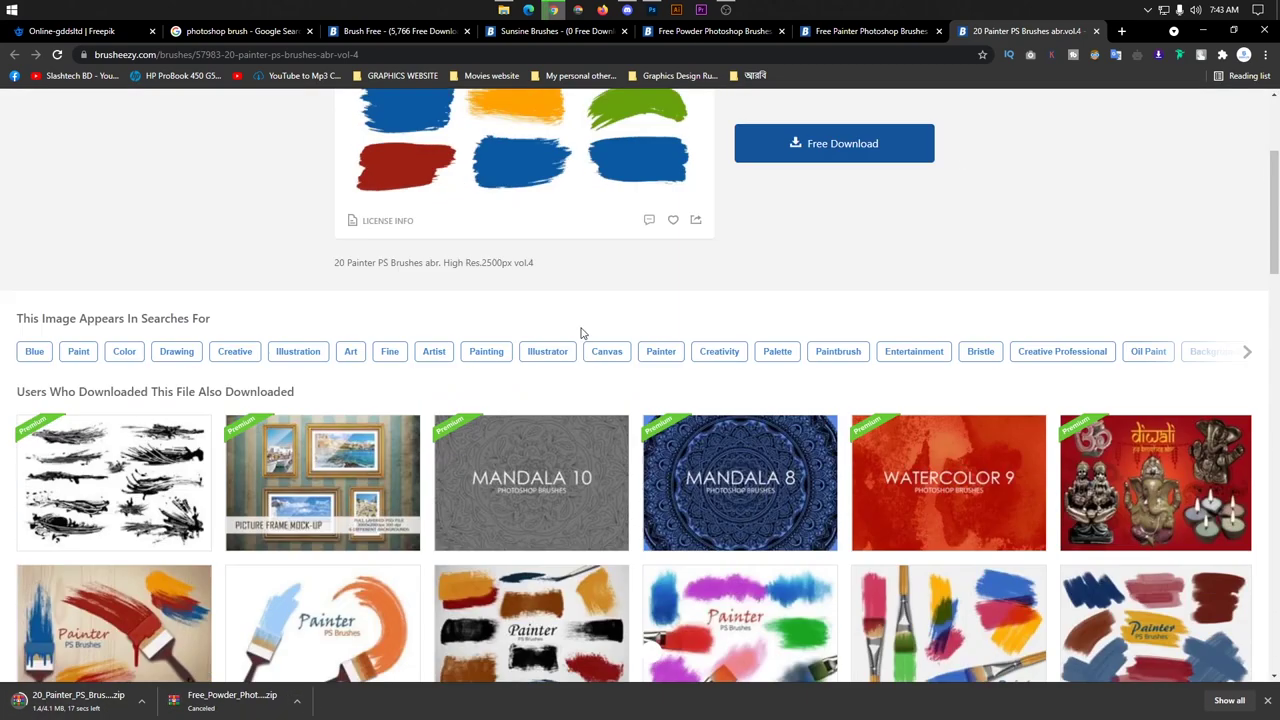
pyautogui.scroll(-2, 605, 315)
pyautogui.scroll(2, 605, 315)
# Step: Switch between Photoshop, File Explorer and Brusheezy, then open the Downloads folder
pyautogui.click(652, 9)
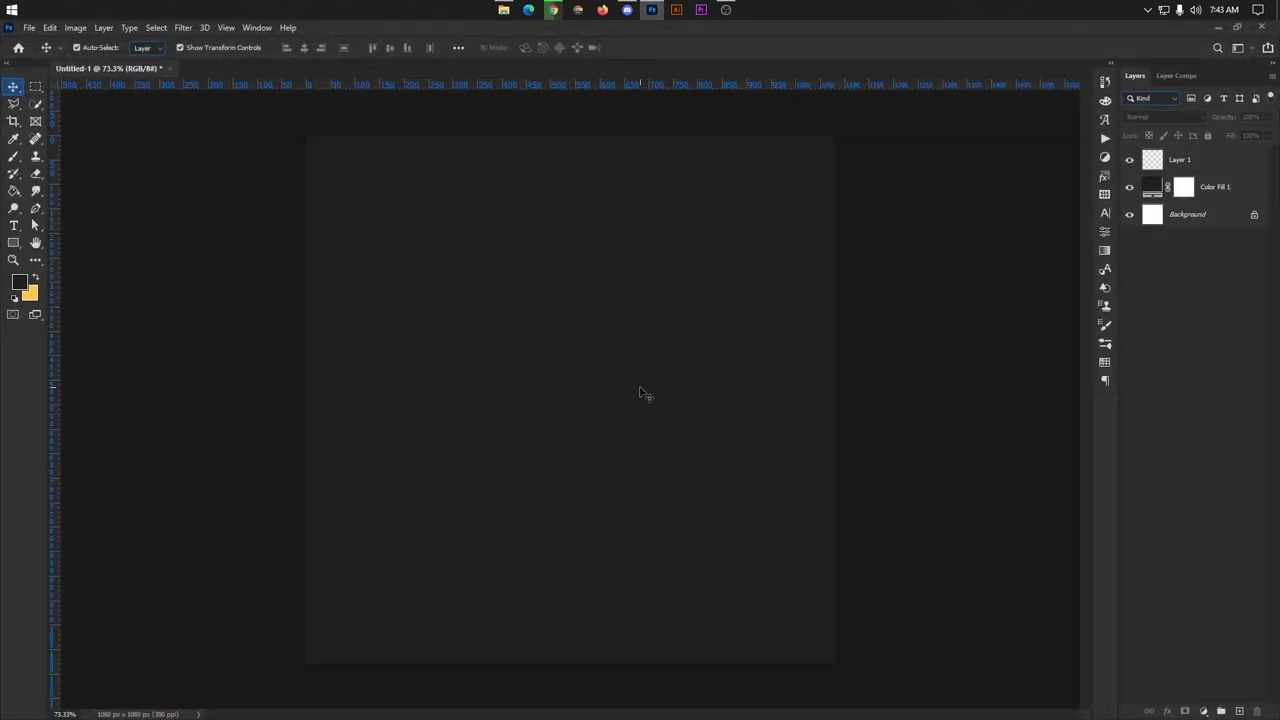
pyautogui.click(505, 9)
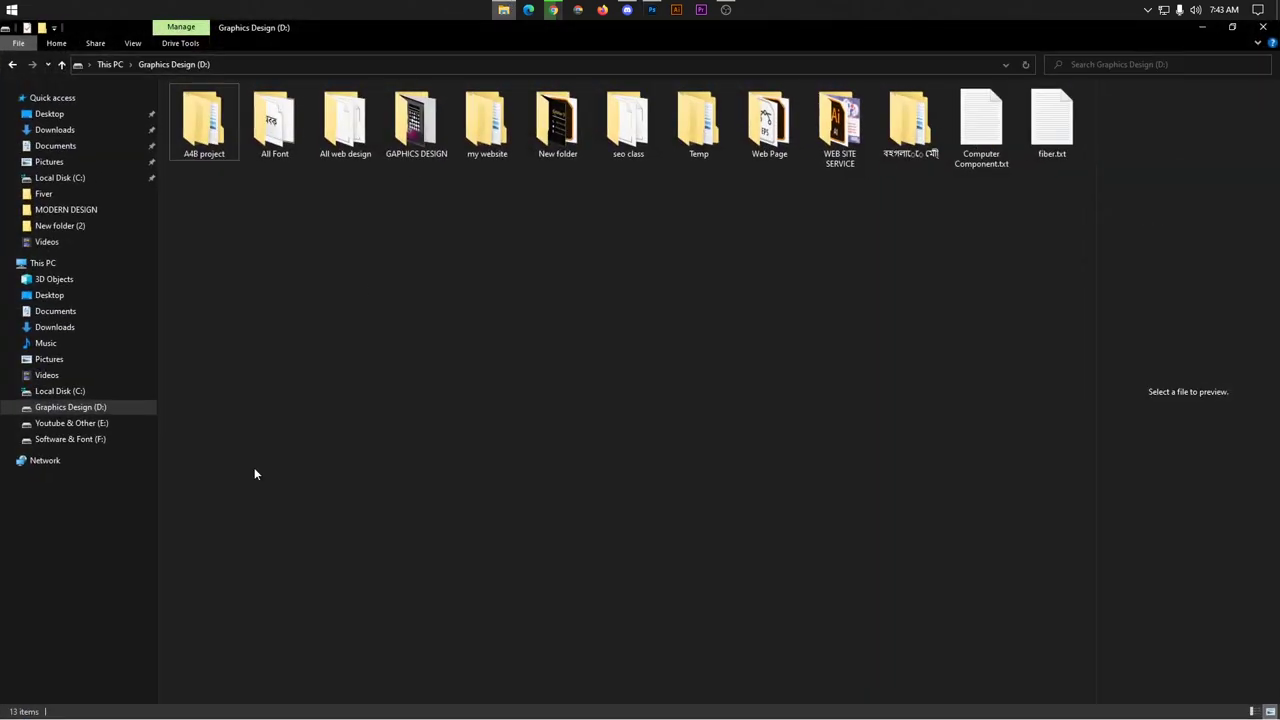
pyautogui.click(551, 9)
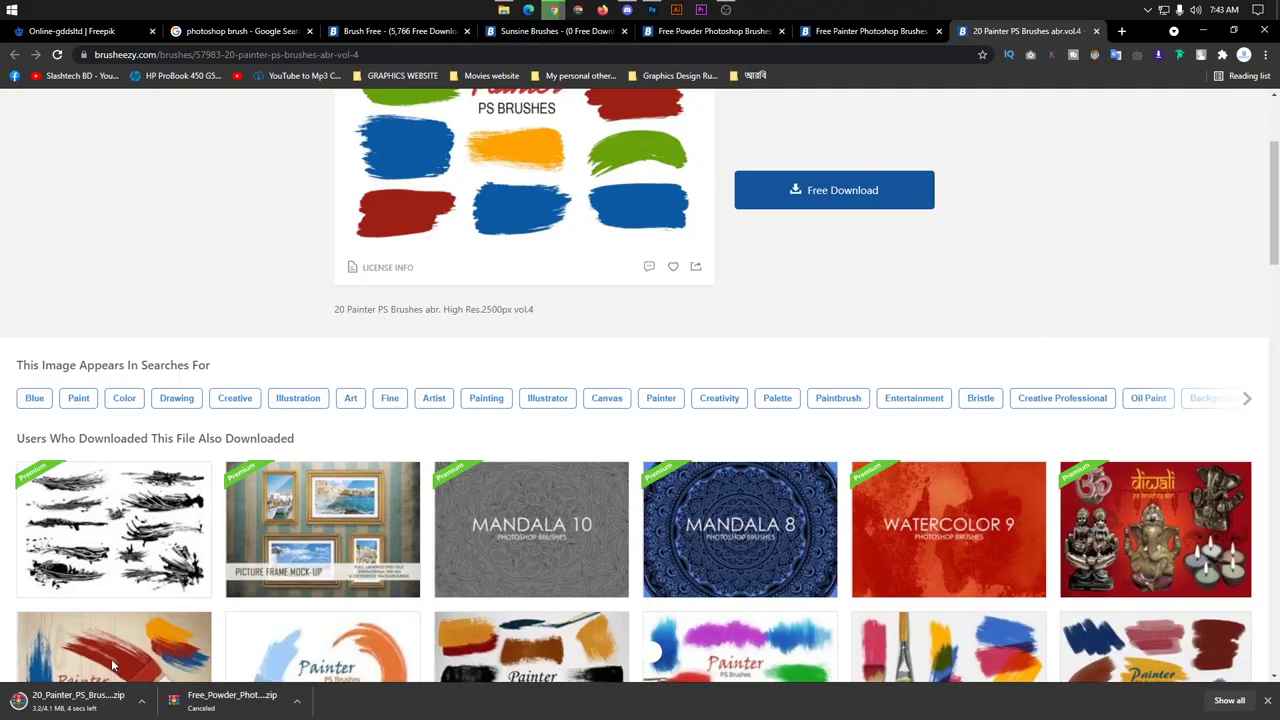
pyautogui.click(503, 9)
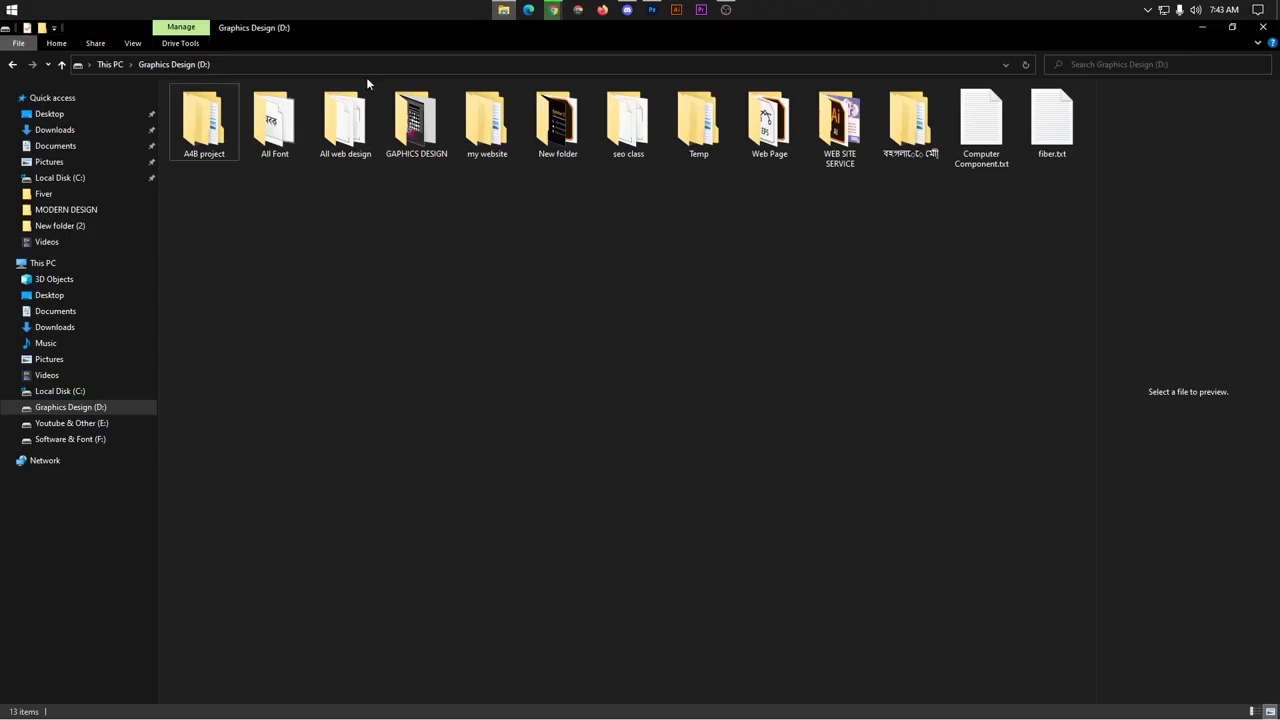
pyautogui.click(651, 9)
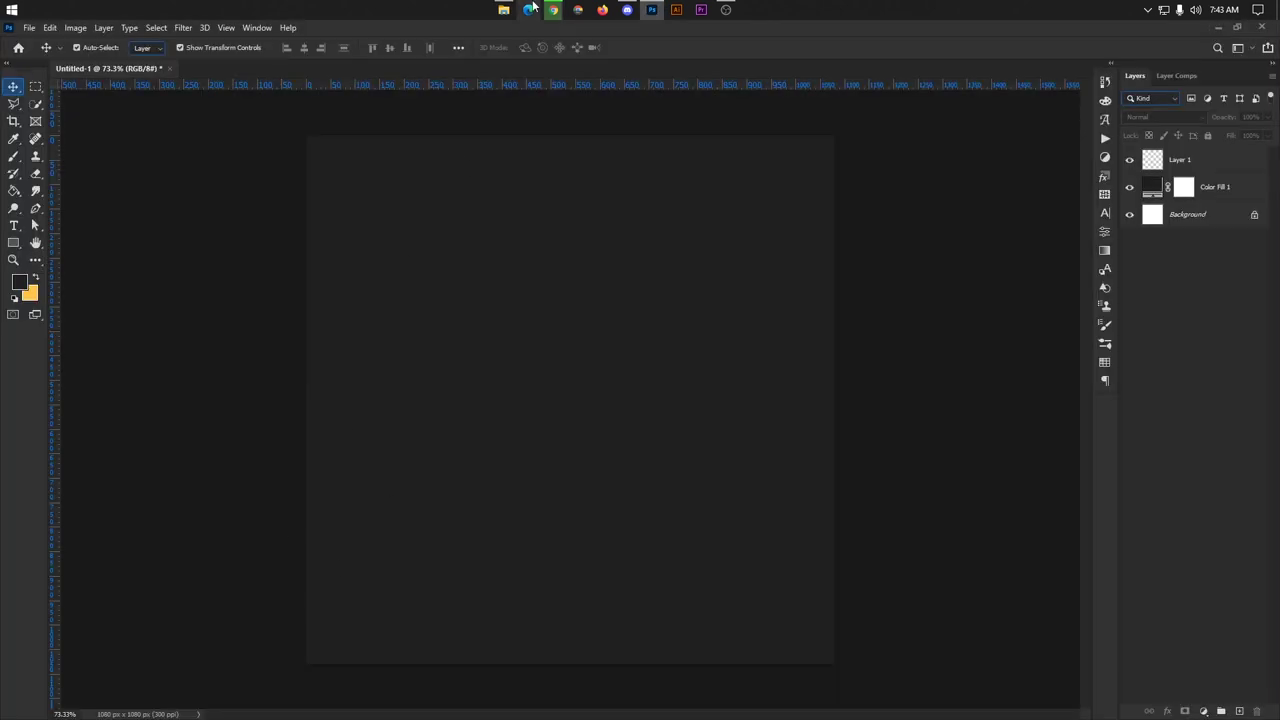
pyautogui.click(503, 9)
pyautogui.click(560, 10)
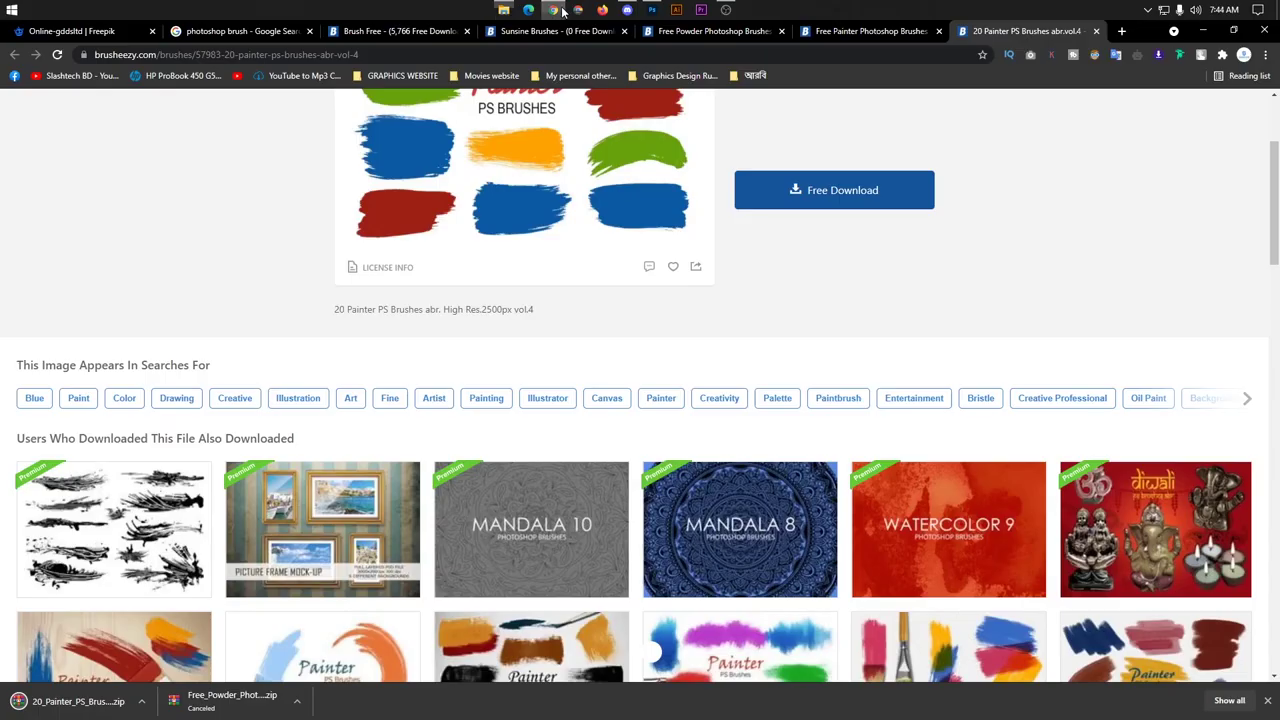
pyautogui.click(503, 9)
pyautogui.click(72, 130)
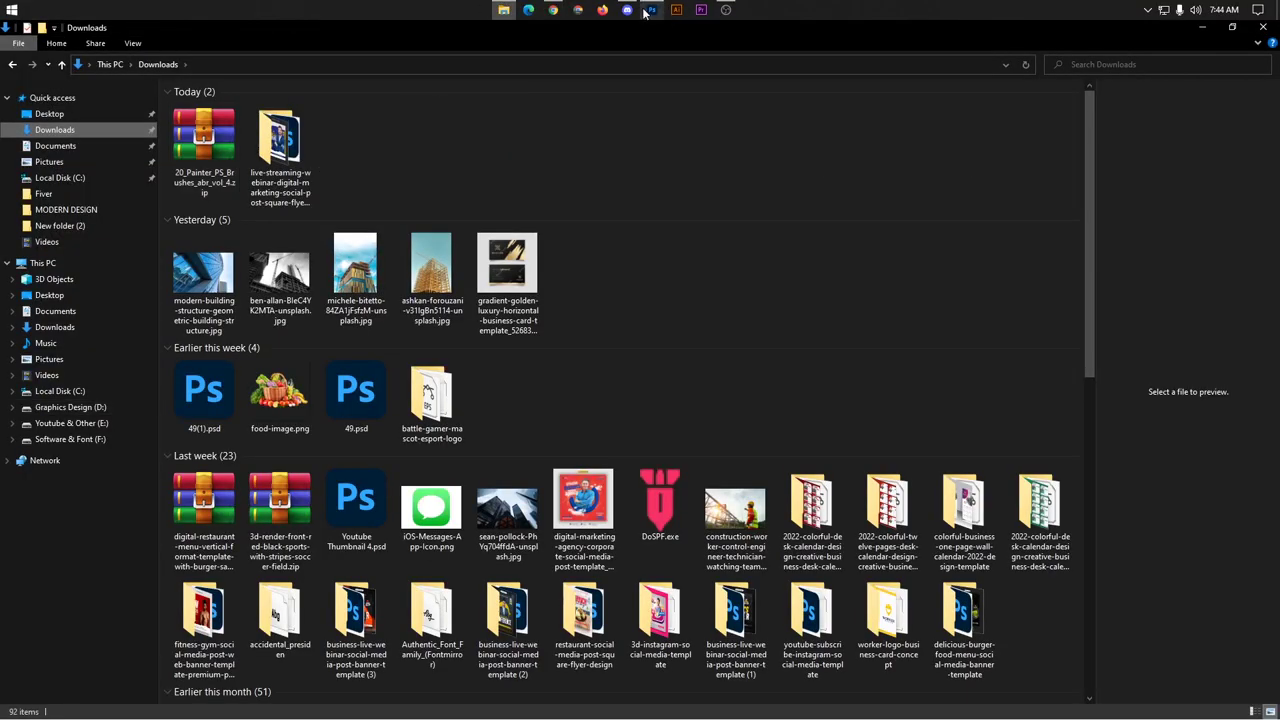
# Step: Show the finished download in its folder and select 20_Painter_PS_Brushes_abr_vol_4.zip in Downloads
pyautogui.click(553, 10)
pyautogui.click(146, 705)
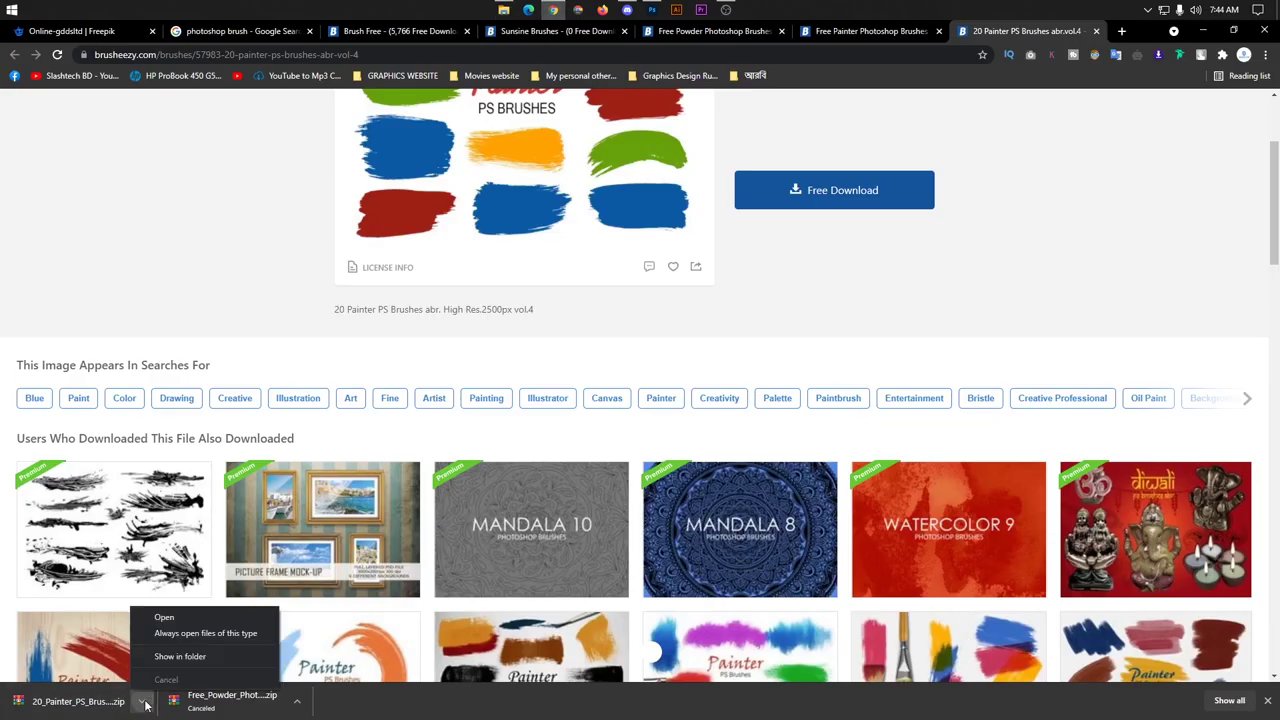
pyautogui.click(178, 656)
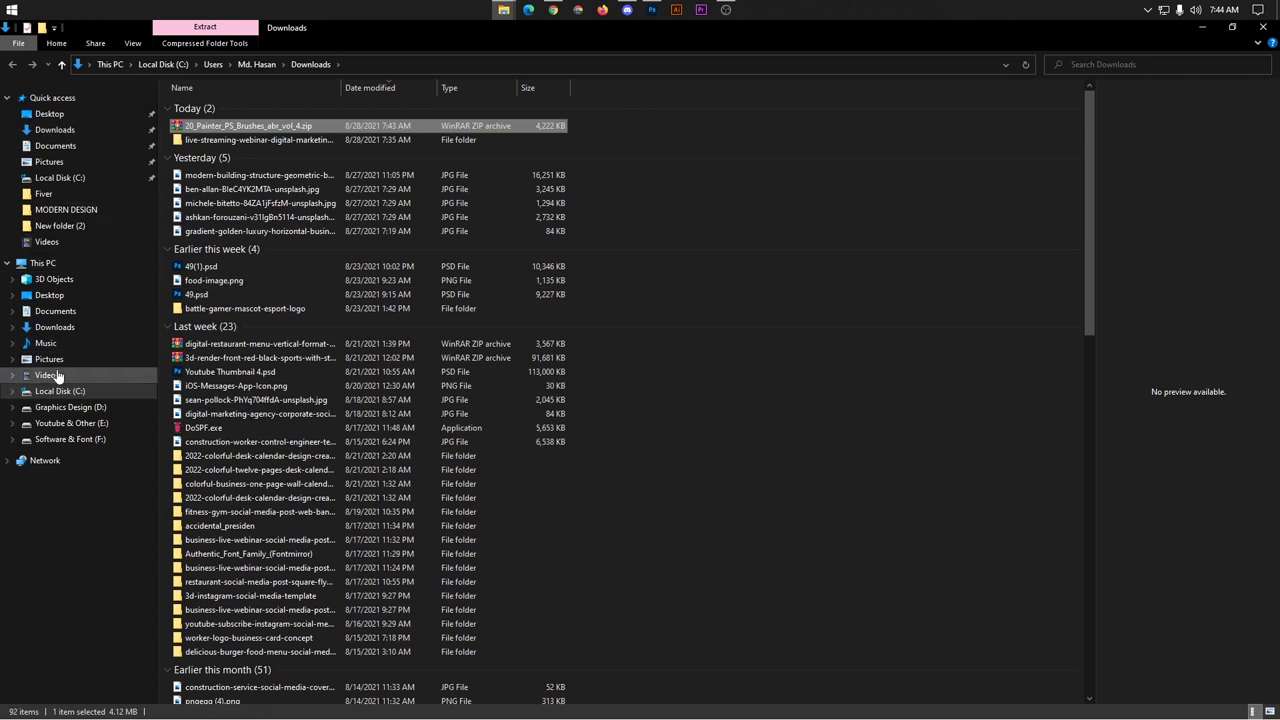
pyautogui.click(140, 130)
pyautogui.click(212, 181)
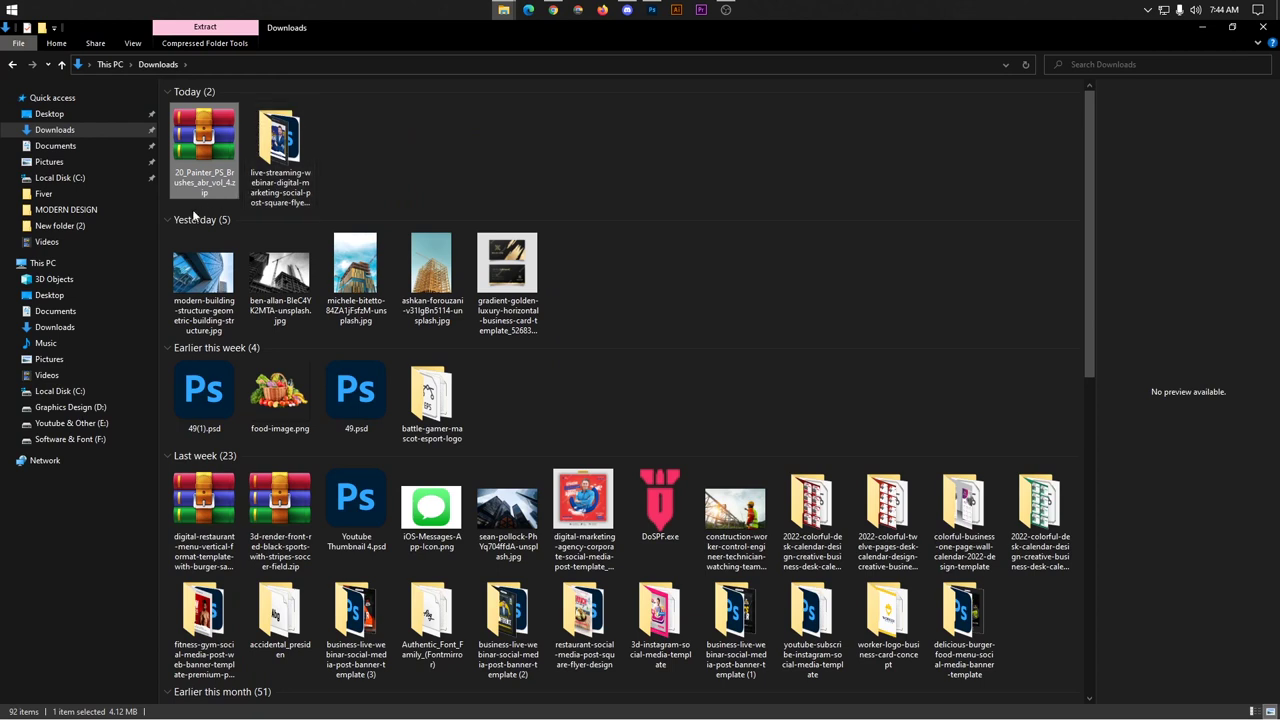
# Step: Extract the 20_Painter_PS_Brushes_abr_vol_4.zip archive into a new folder
pyautogui.rightClick(228, 143)
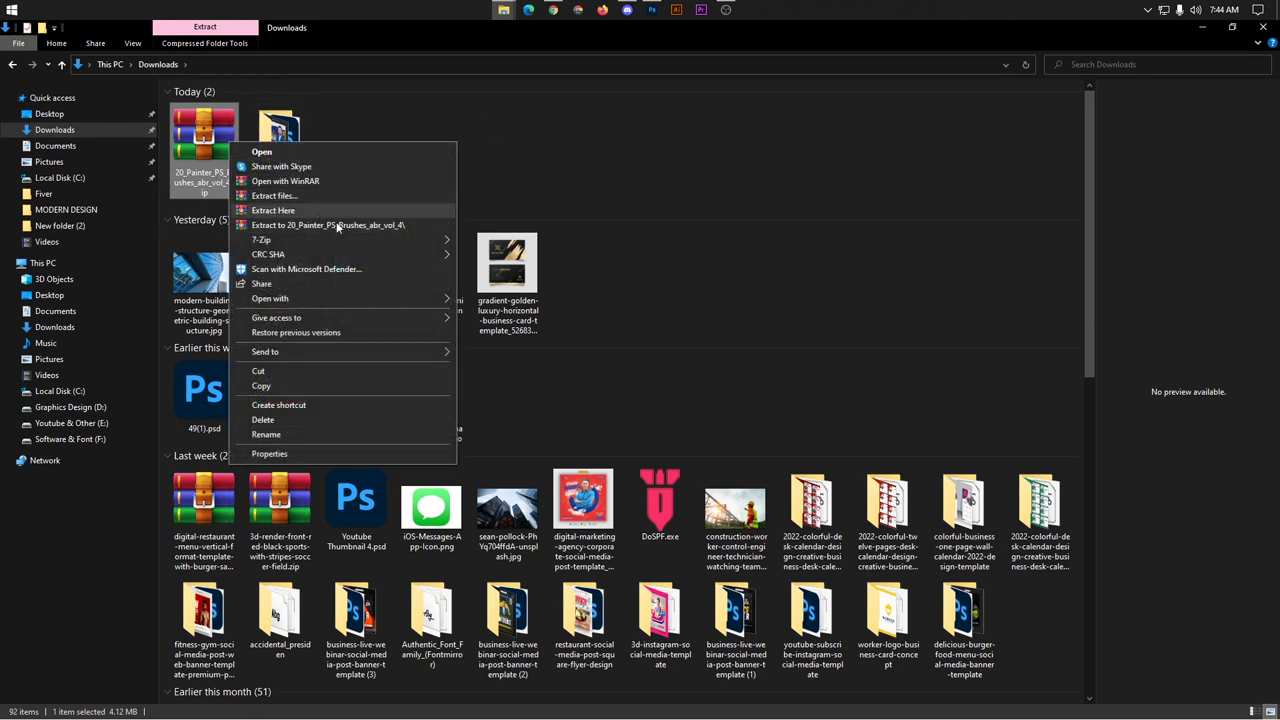
pyautogui.click(278, 196)
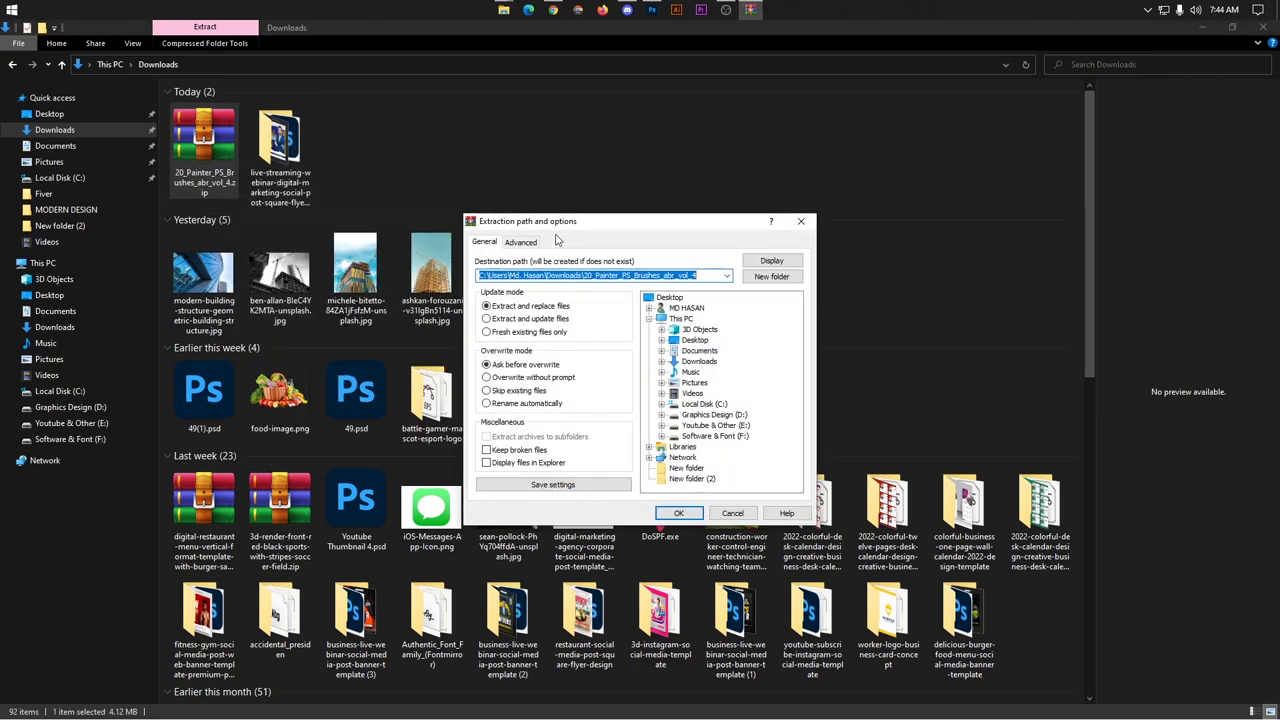
pyautogui.click(679, 512)
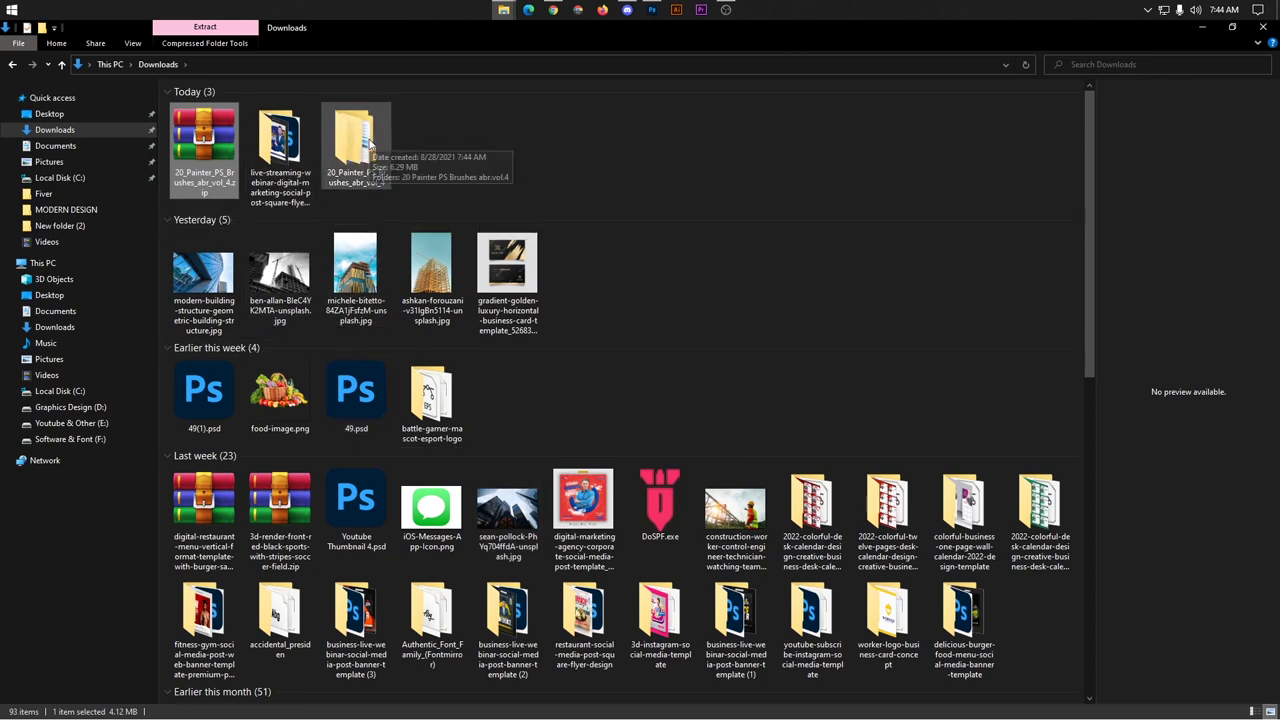
# Step: Open the extracted 20 Painter PS Brushes abr.vol.4 folder in Large icons and select 20 Painter Brushes.abr
pyautogui.doubleClick(368, 145)
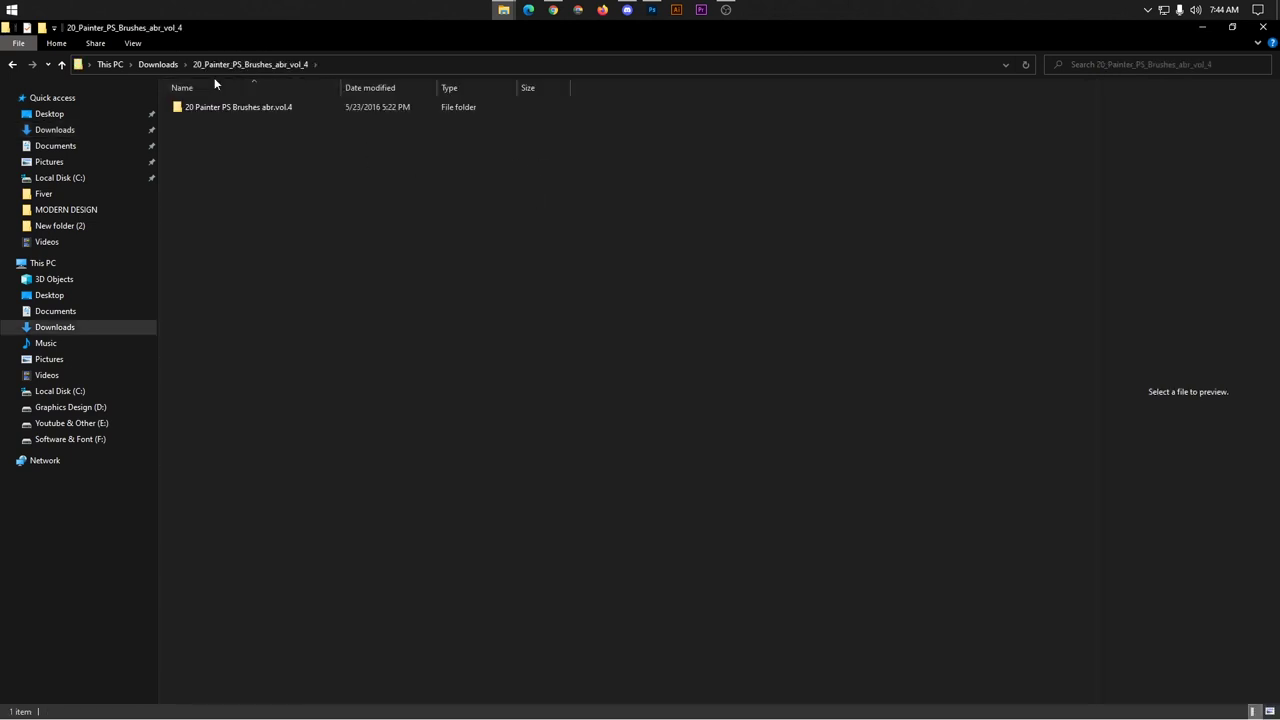
pyautogui.doubleClick(215, 107)
pyautogui.click(1270, 711)
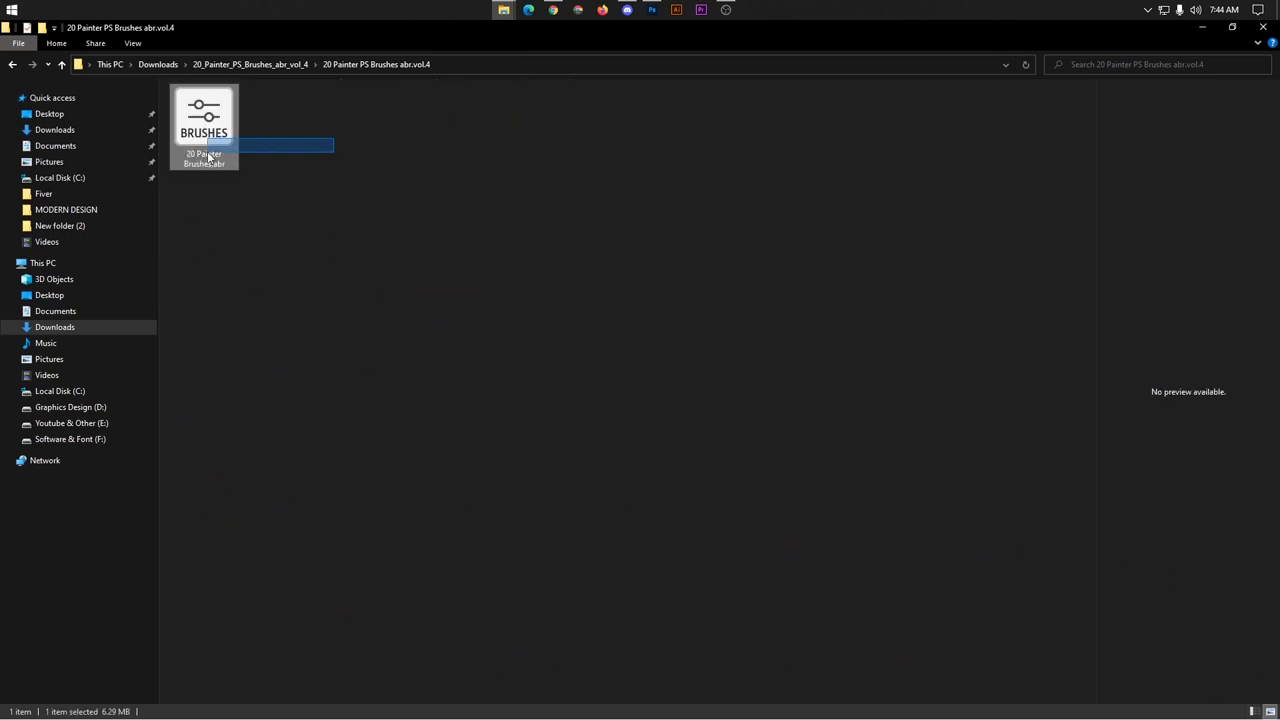
pyautogui.moveTo(257, 146); pyautogui.dragTo(375, 260)
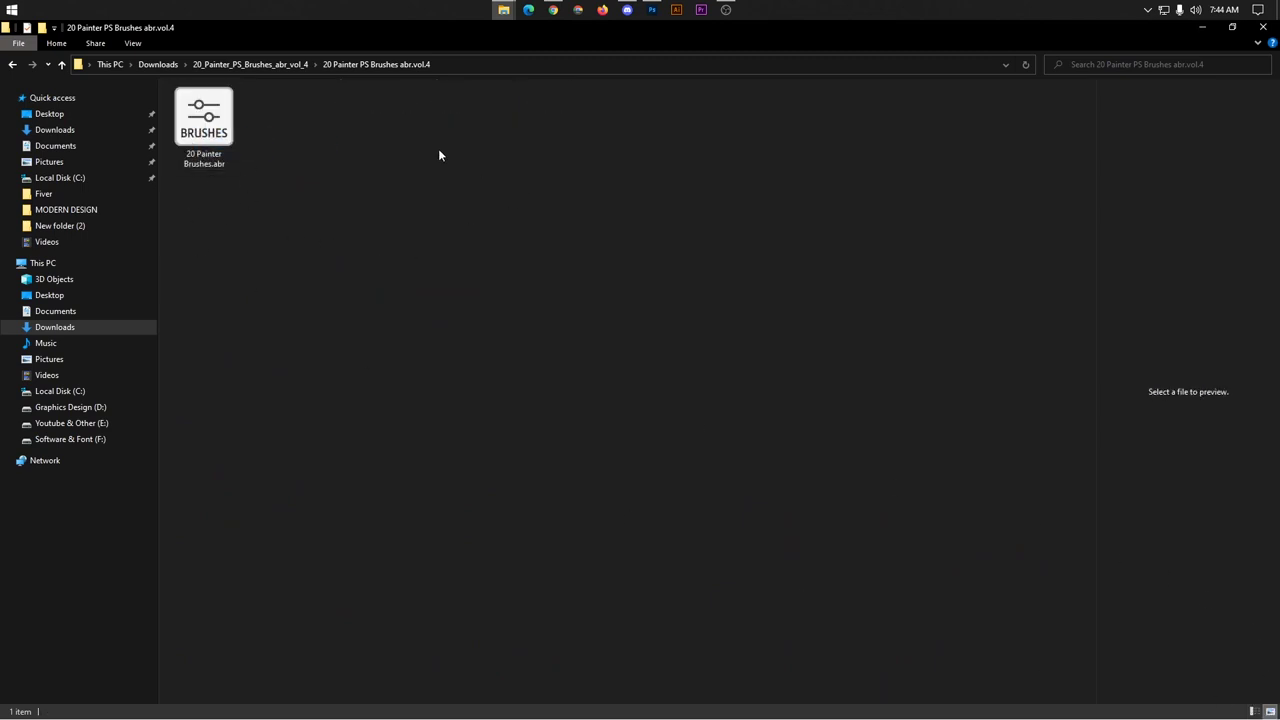
pyautogui.moveTo(366, 108); pyautogui.dragTo(225, 131)
# Step: In Photoshop, select the Brush tool and add a new empty layer above Layer 1
pyautogui.click(649, 10)
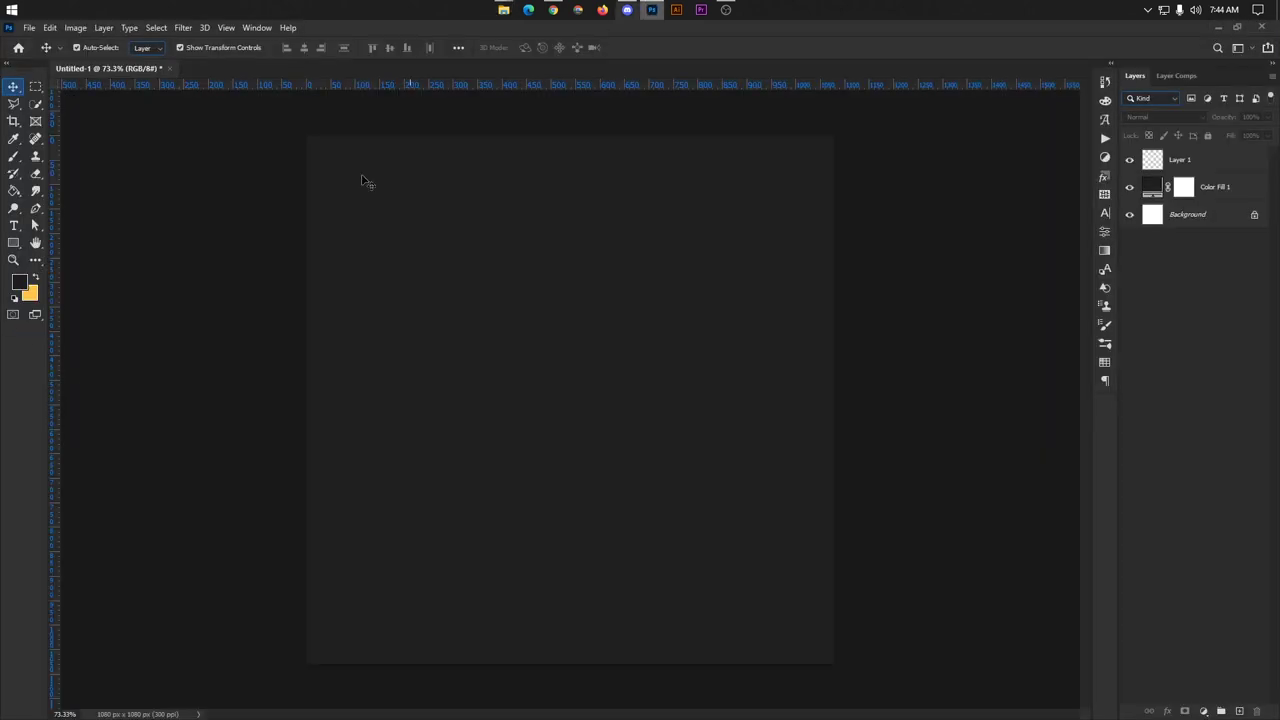
pyautogui.click(11, 157)
pyautogui.click(1239, 711)
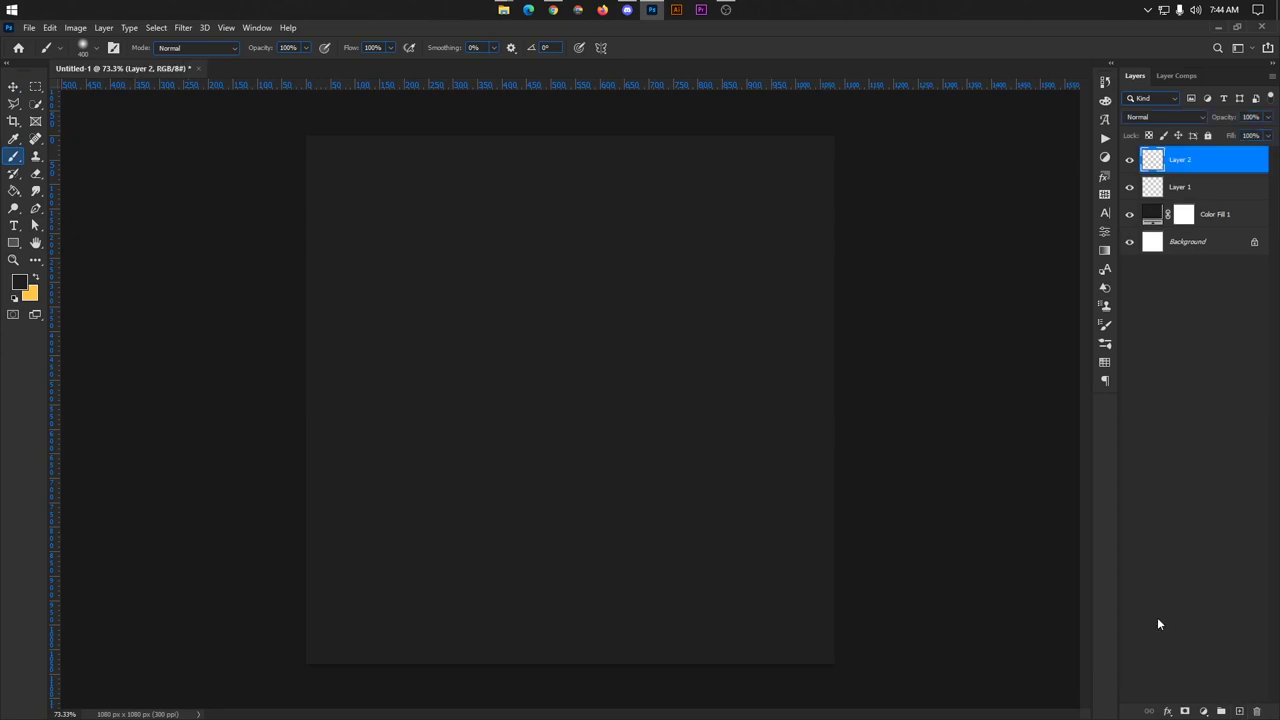
# Step: Import 20 Painter Brushes.abr from the extracted Downloads folder through the brush preset menu
pyautogui.click(95, 48)
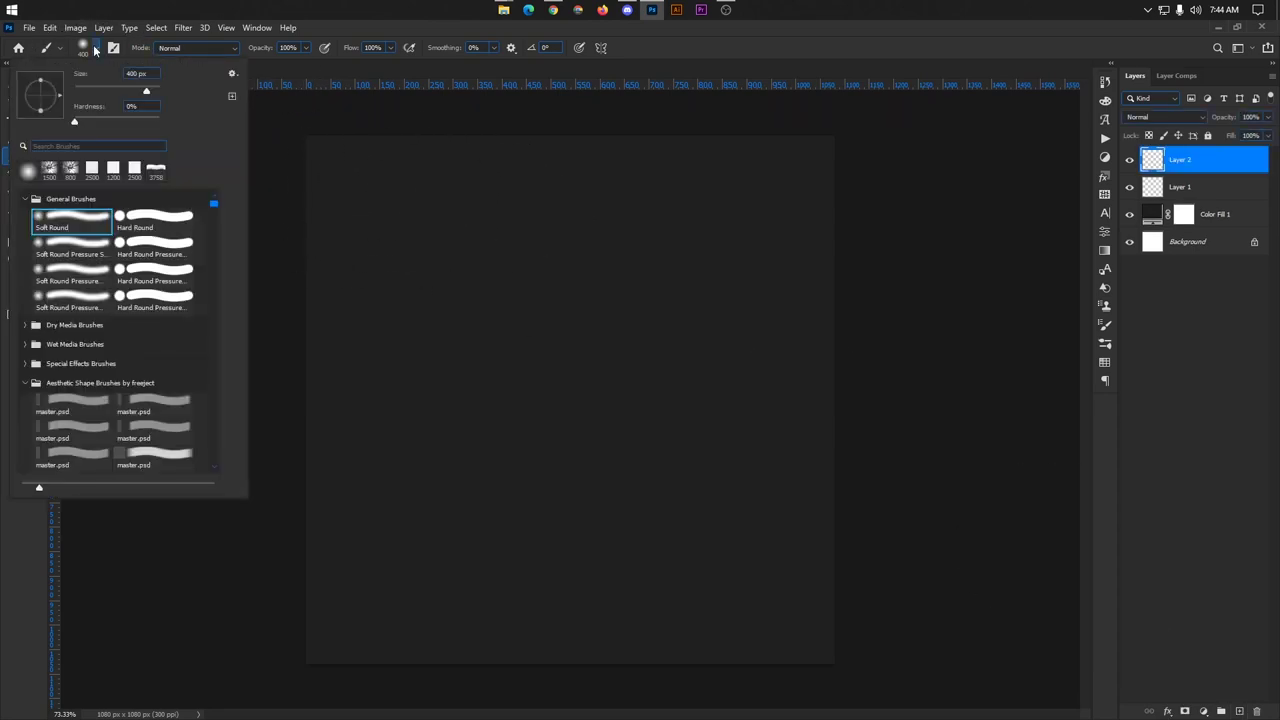
pyautogui.click(232, 75)
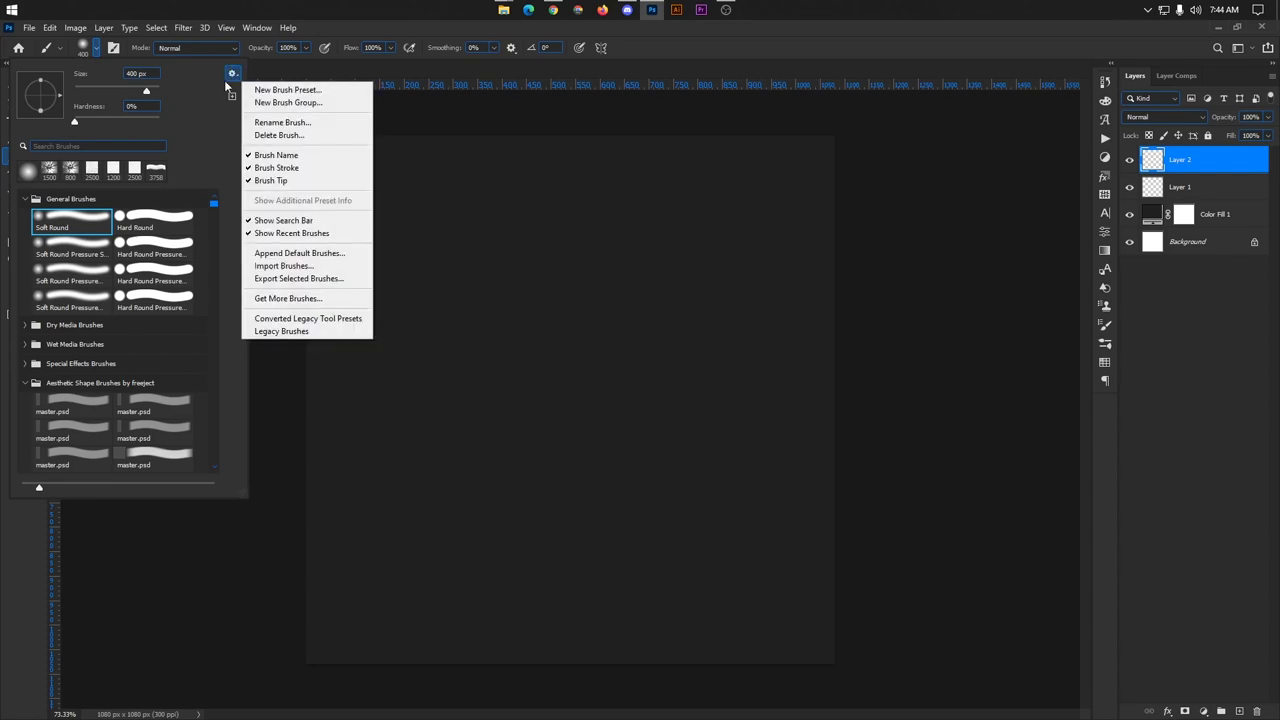
pyautogui.click(281, 267)
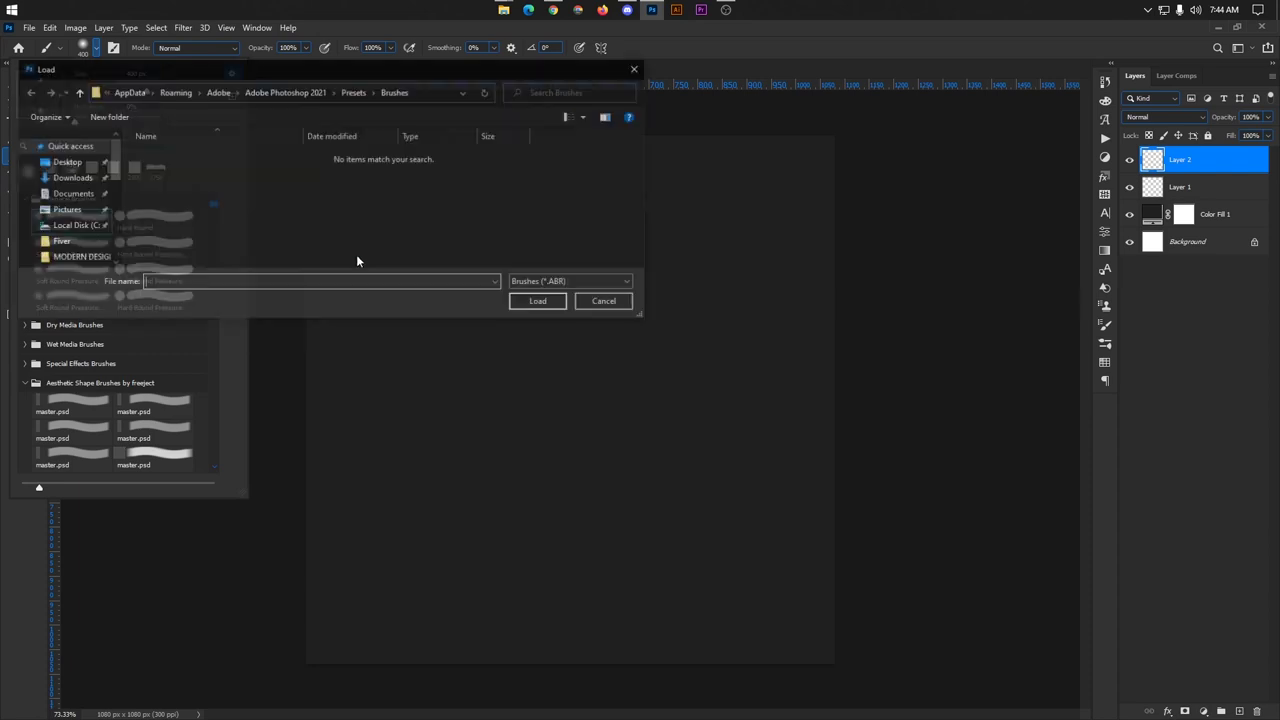
pyautogui.click(76, 182)
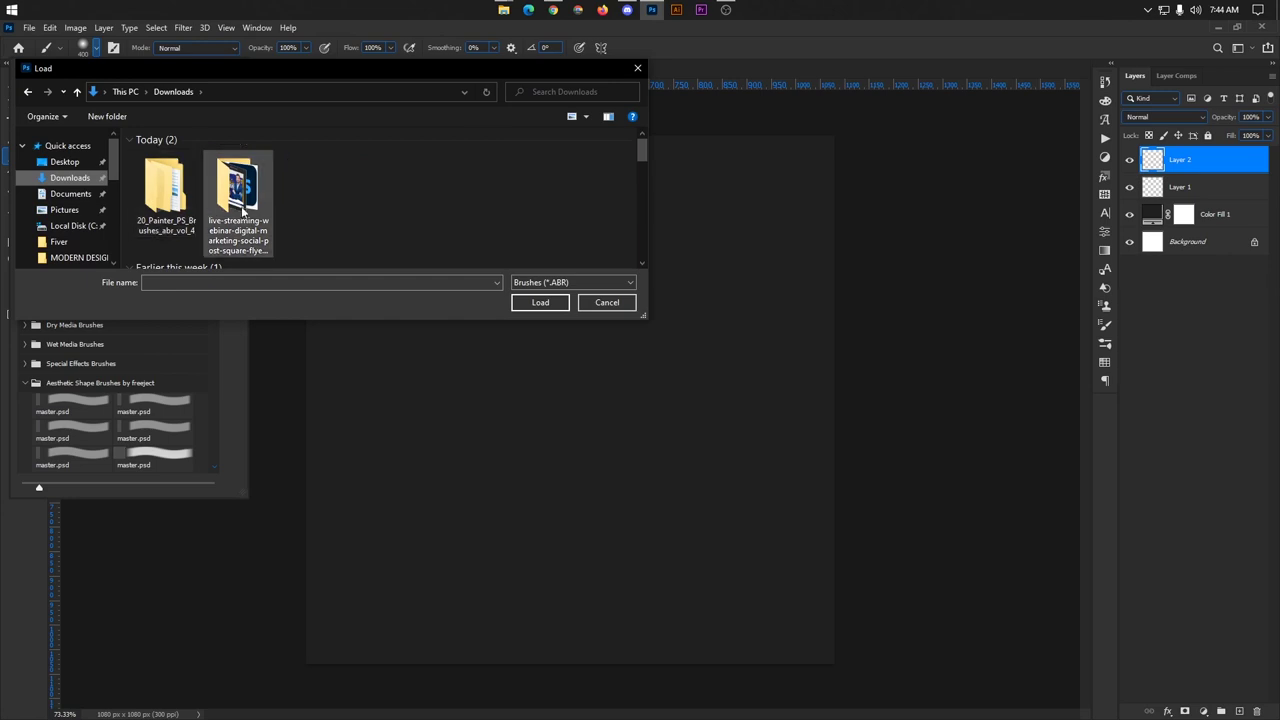
pyautogui.doubleClick(174, 206)
pyautogui.doubleClick(208, 157)
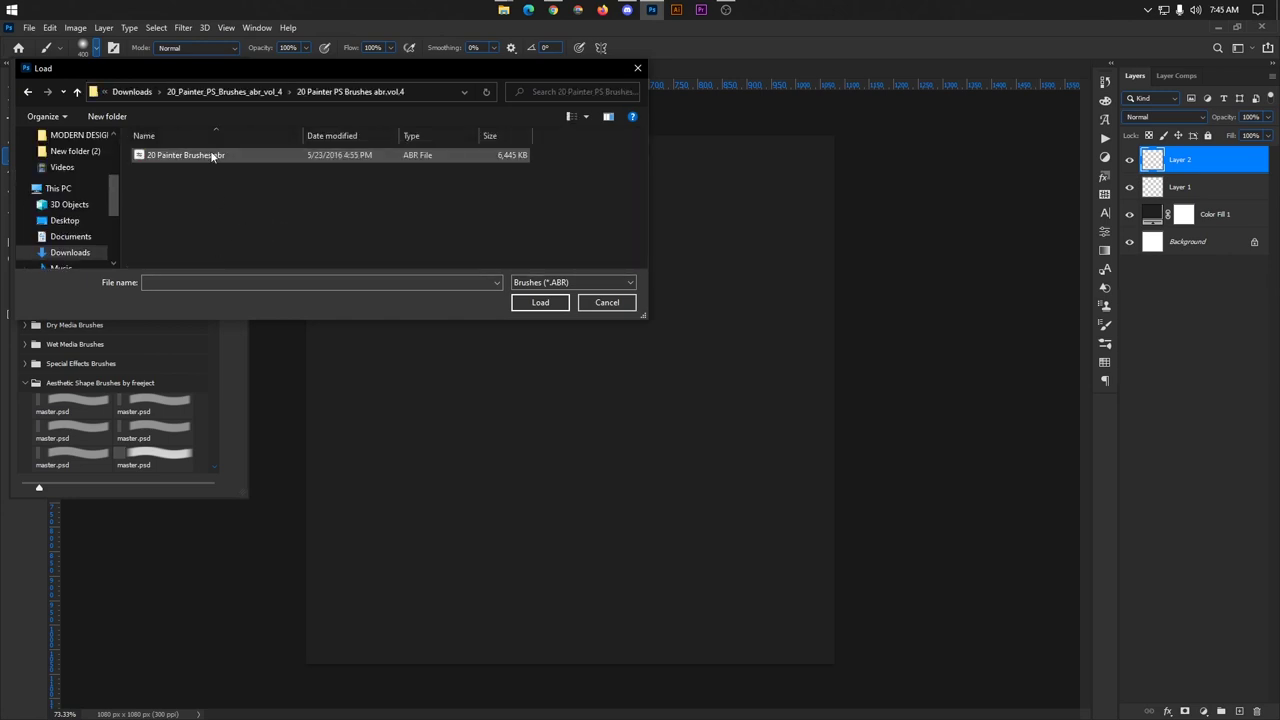
pyautogui.click(211, 160)
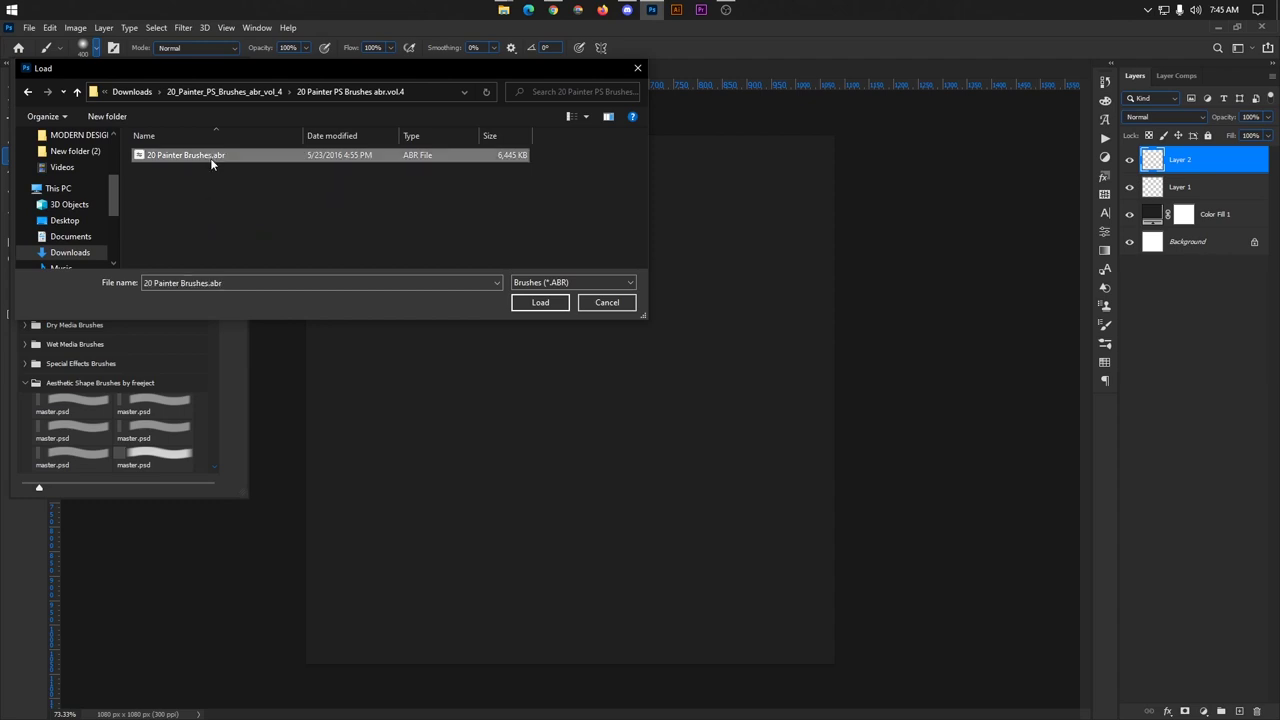
pyautogui.click(539, 303)
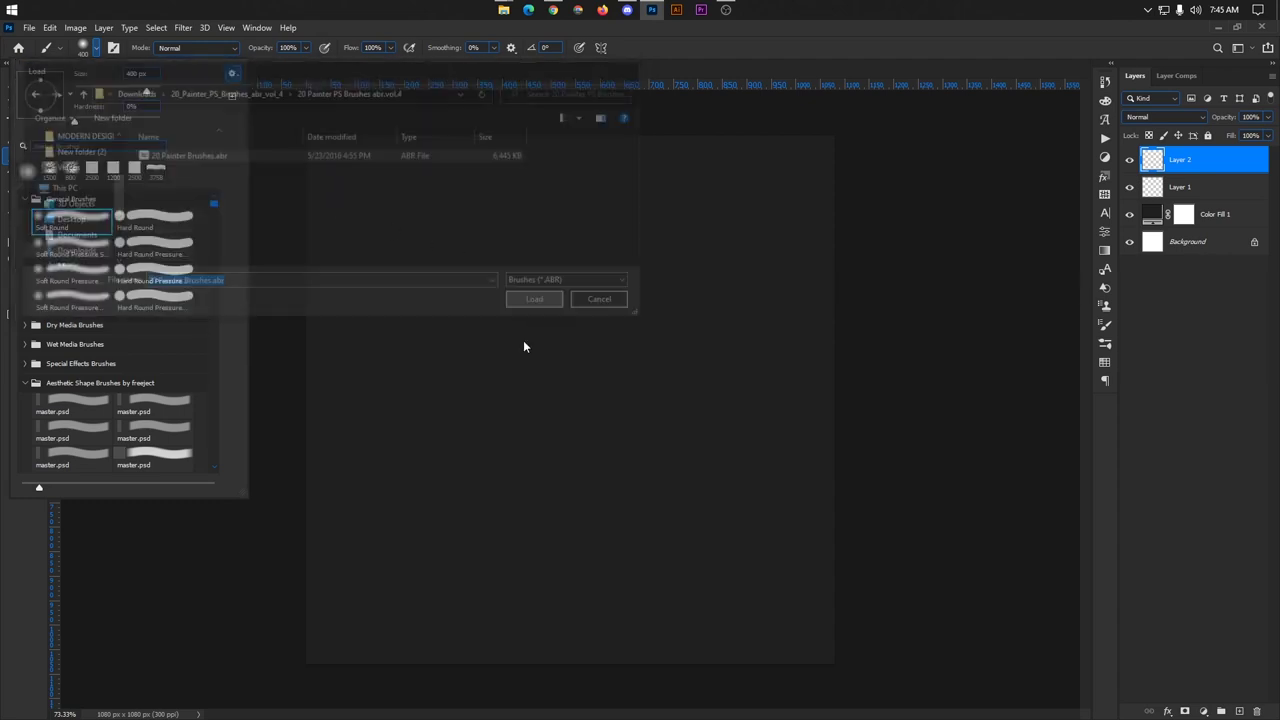
# Step: Scroll the brush list and expand the new 20 Painter Brushes 3 group
pyautogui.moveTo(214, 206)
pyautogui.mouseDown()
pyautogui.moveTo(216, 490)
pyautogui.moveTo(212, 460)
pyautogui.mouseUp()
pyautogui.scroll(-2, 157, 462)
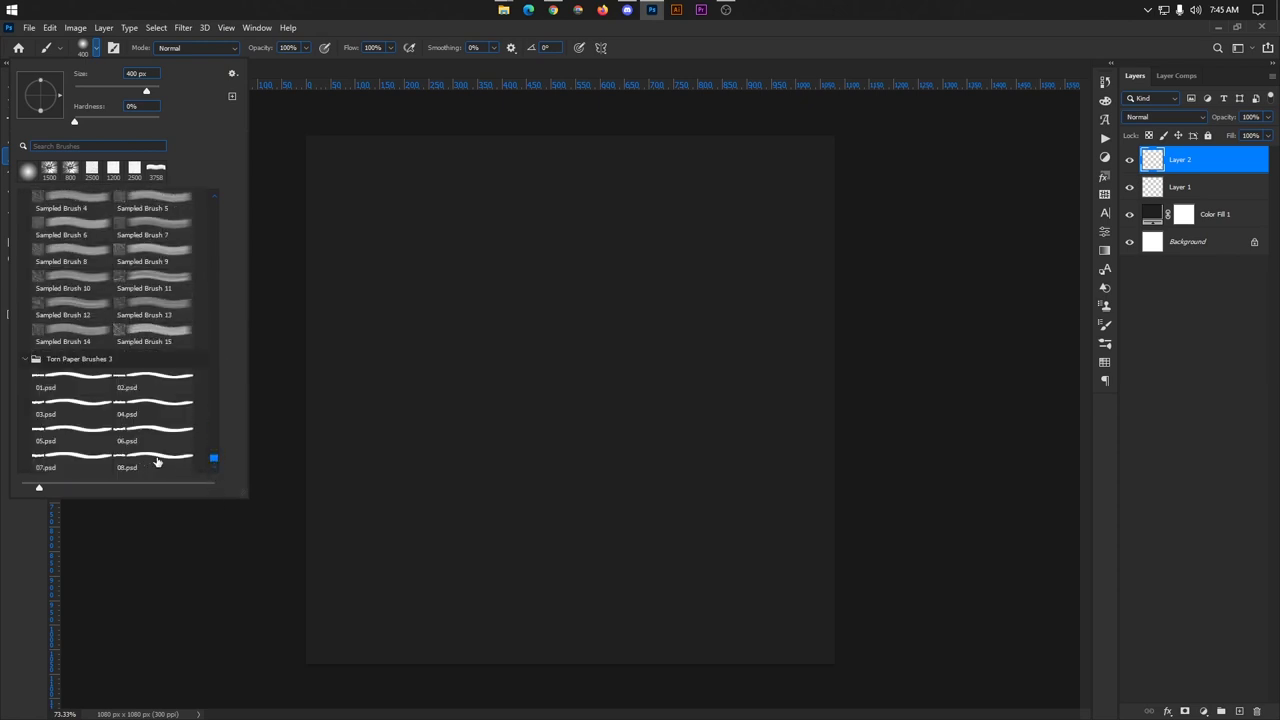
pyautogui.scroll(-2, 214, 462)
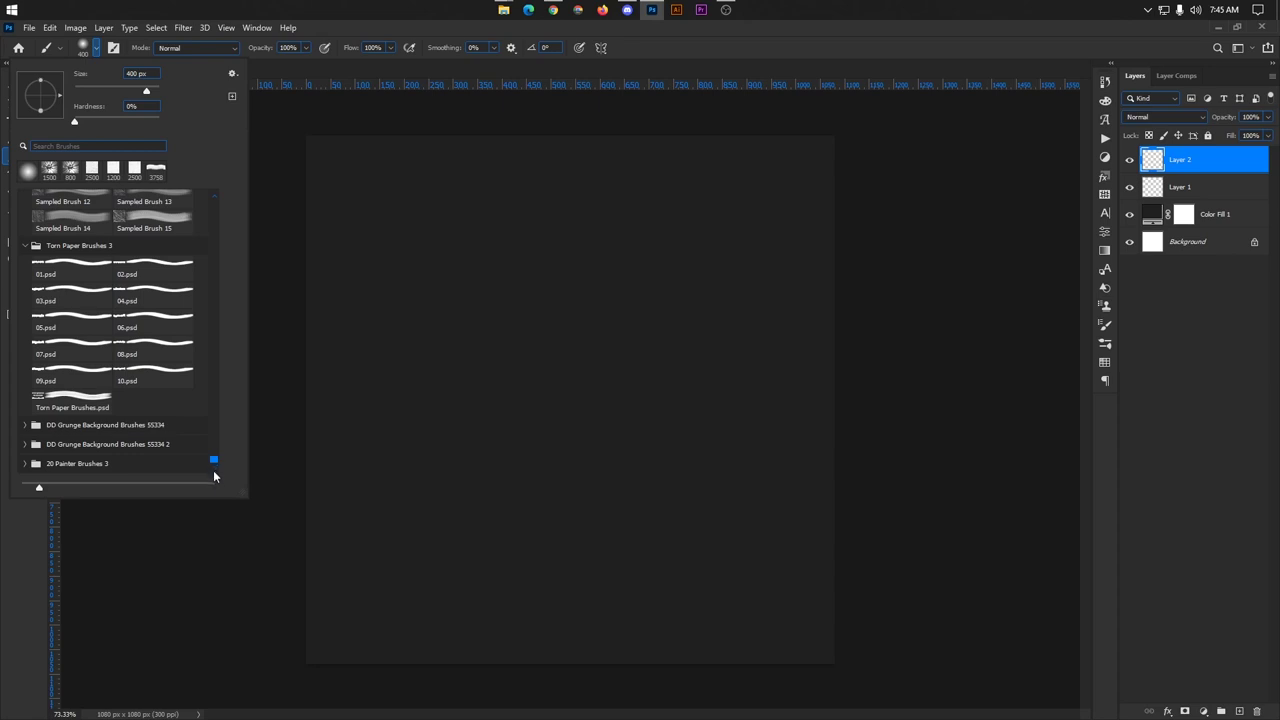
pyautogui.click(25, 463)
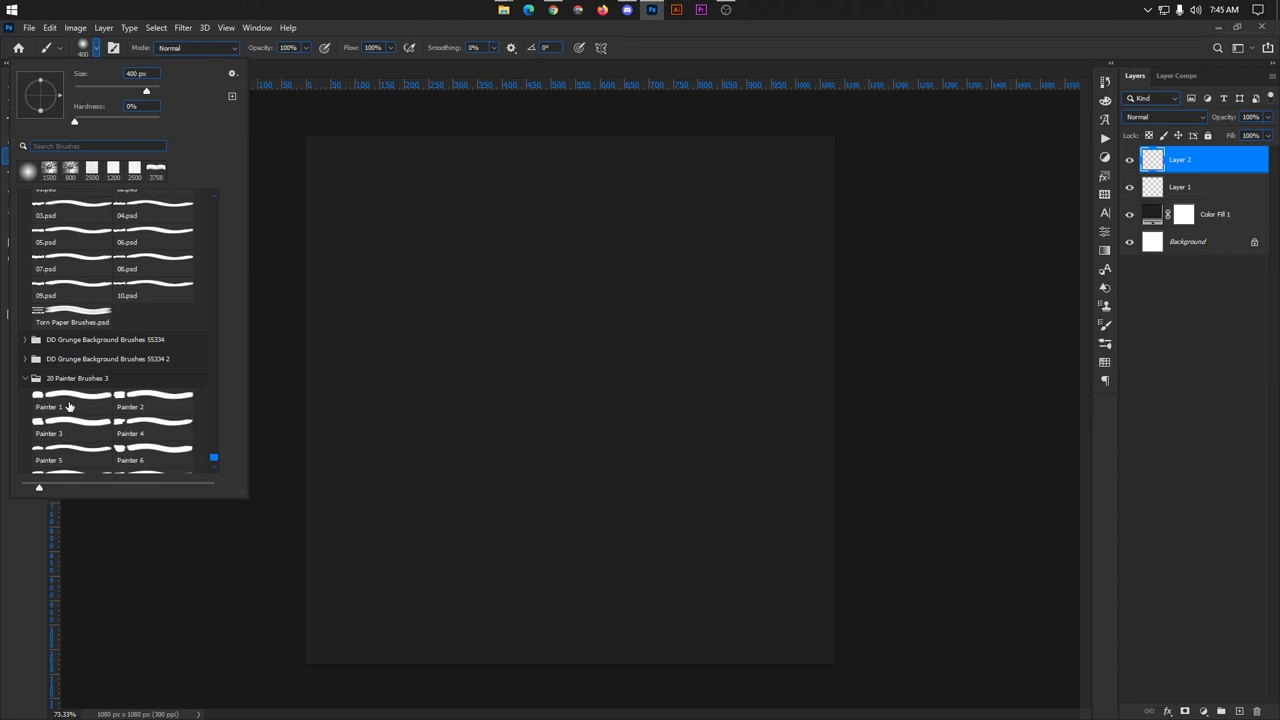
# Step: Choose the Painter 1 brush, shrink it to about 900 px, and open the foreground colour
pyautogui.click(67, 398)
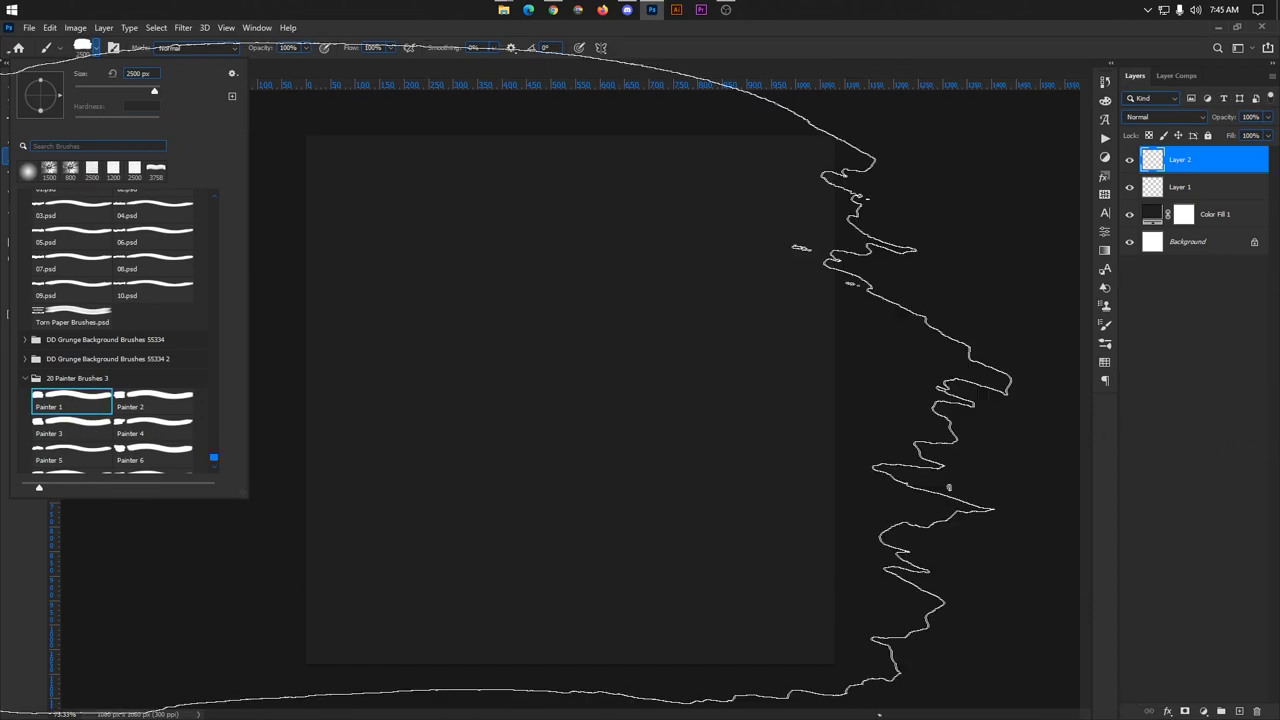
pyautogui.click(1203, 172)
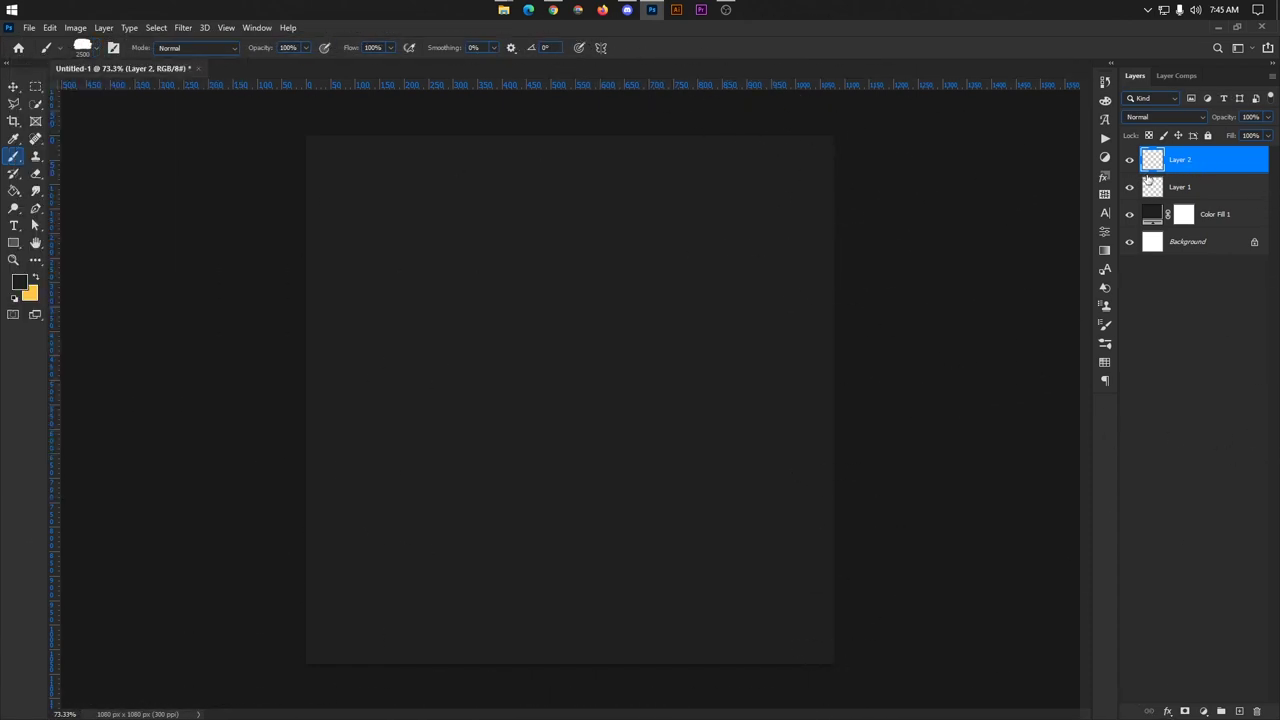
pyautogui.press('[')
pyautogui.press('[')
pyautogui.press('[')
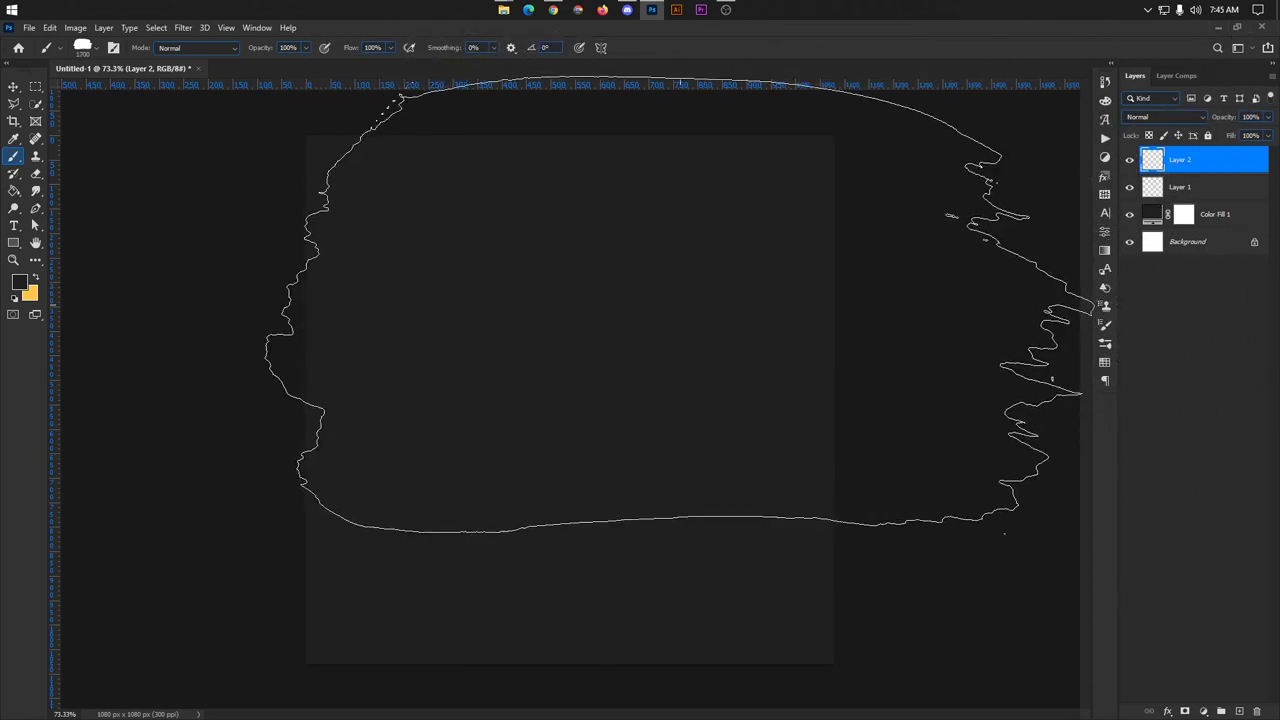
pyautogui.press('[')
pyautogui.press('[')
pyautogui.press('[')
pyautogui.press('[')
pyautogui.press('[')
pyautogui.press('[')
pyautogui.press('[')
pyautogui.press('[')
pyautogui.press('[')
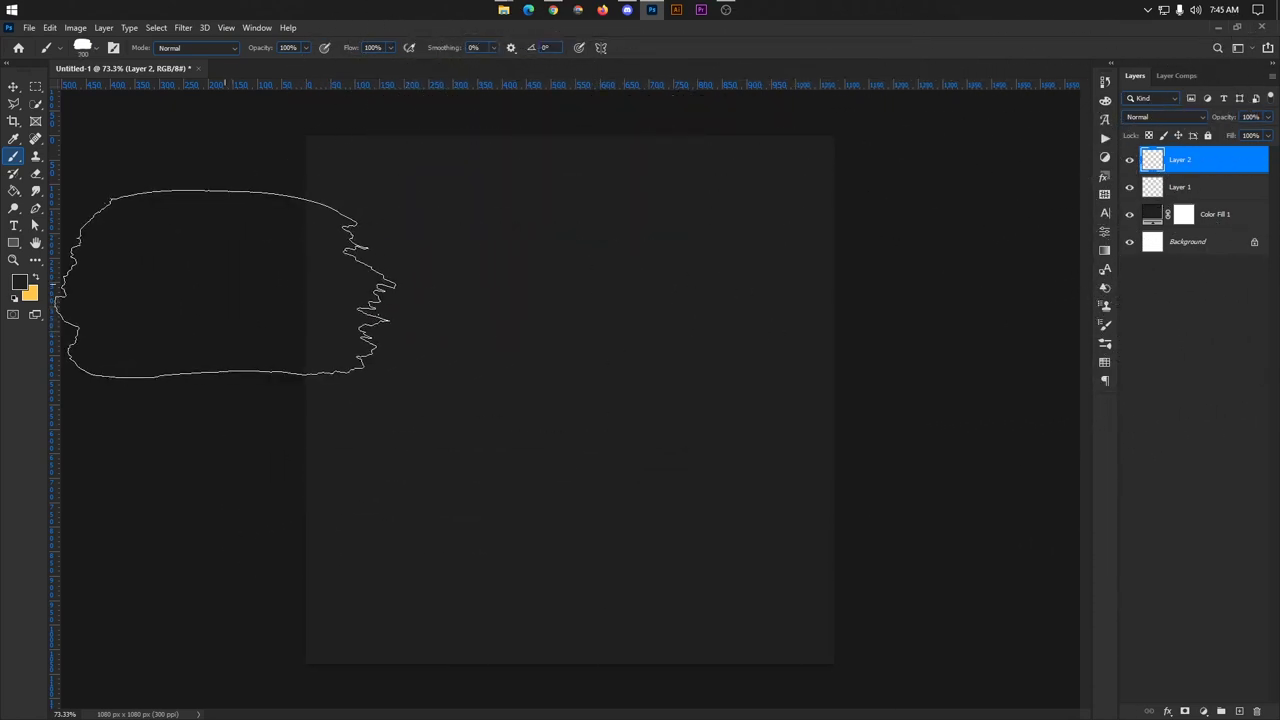
pyautogui.click(19, 283)
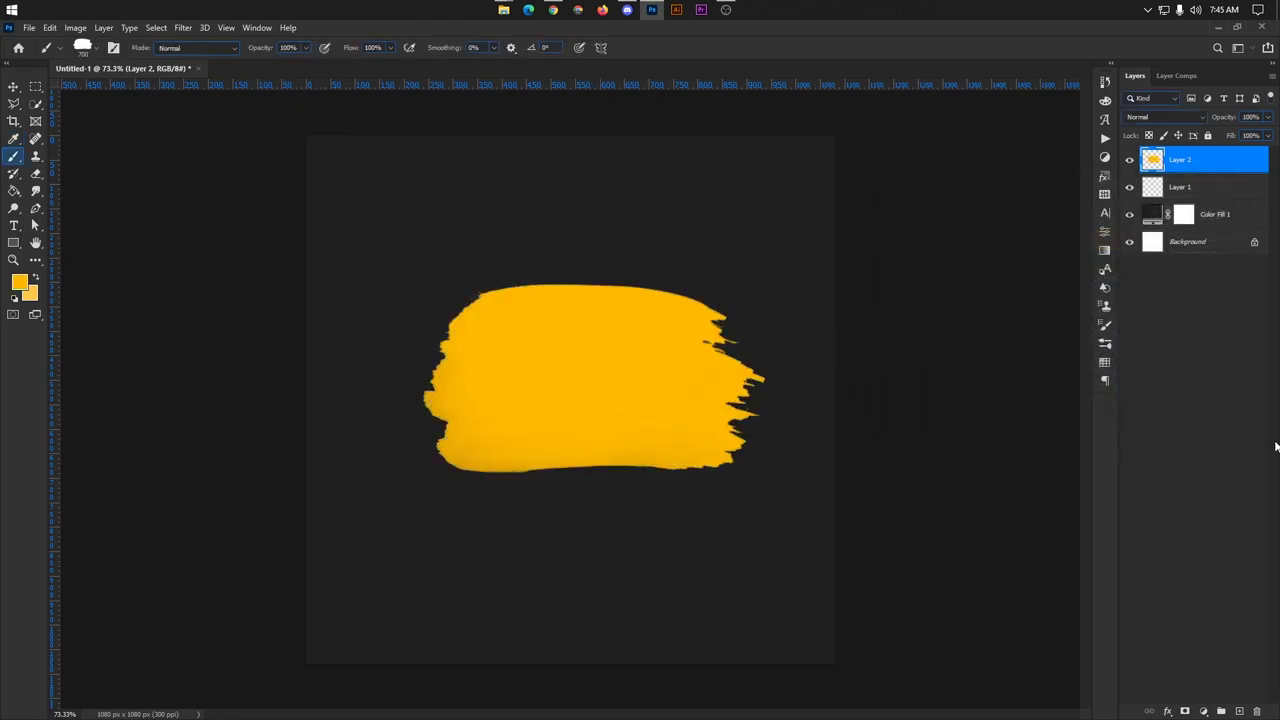
# Step: Stamp yellow test strokes across the canvas, then undo them all
pyautogui.hotkey('ctrl', 'z')
pyautogui.click(564, 283)
pyautogui.click(595, 515)
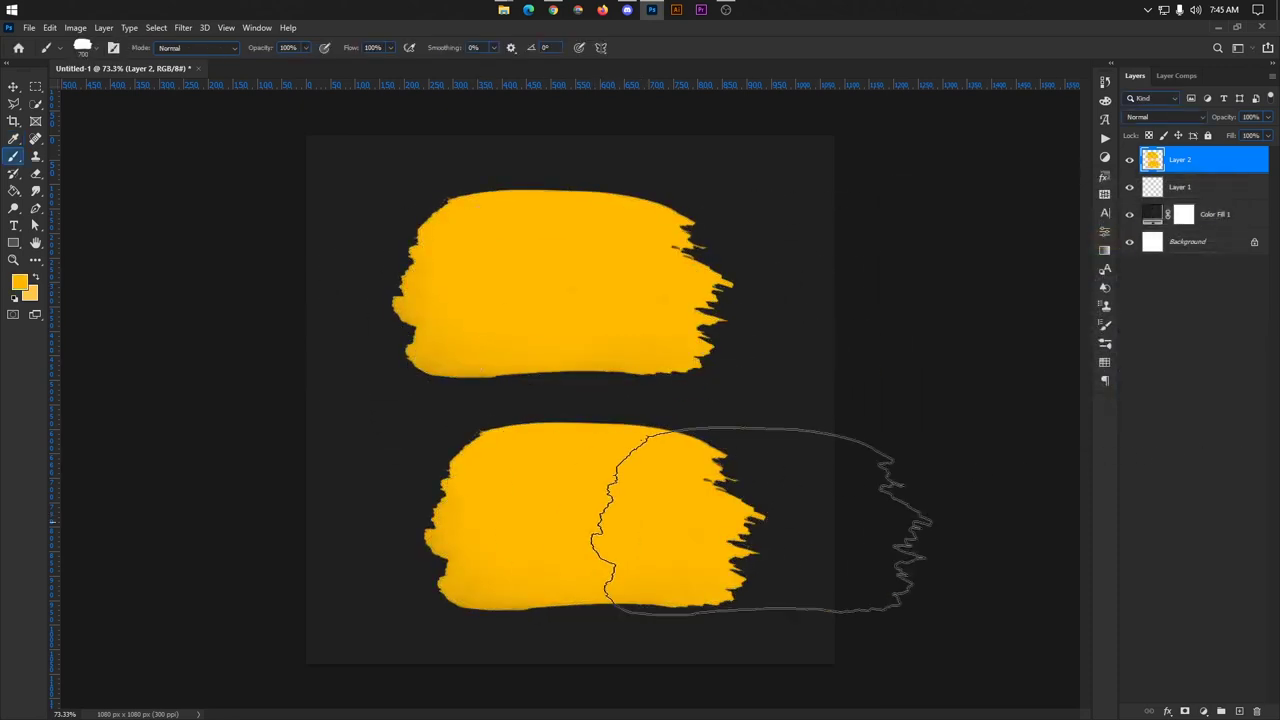
pyautogui.click(856, 229)
pyautogui.hotkey('ctrl', 'z')
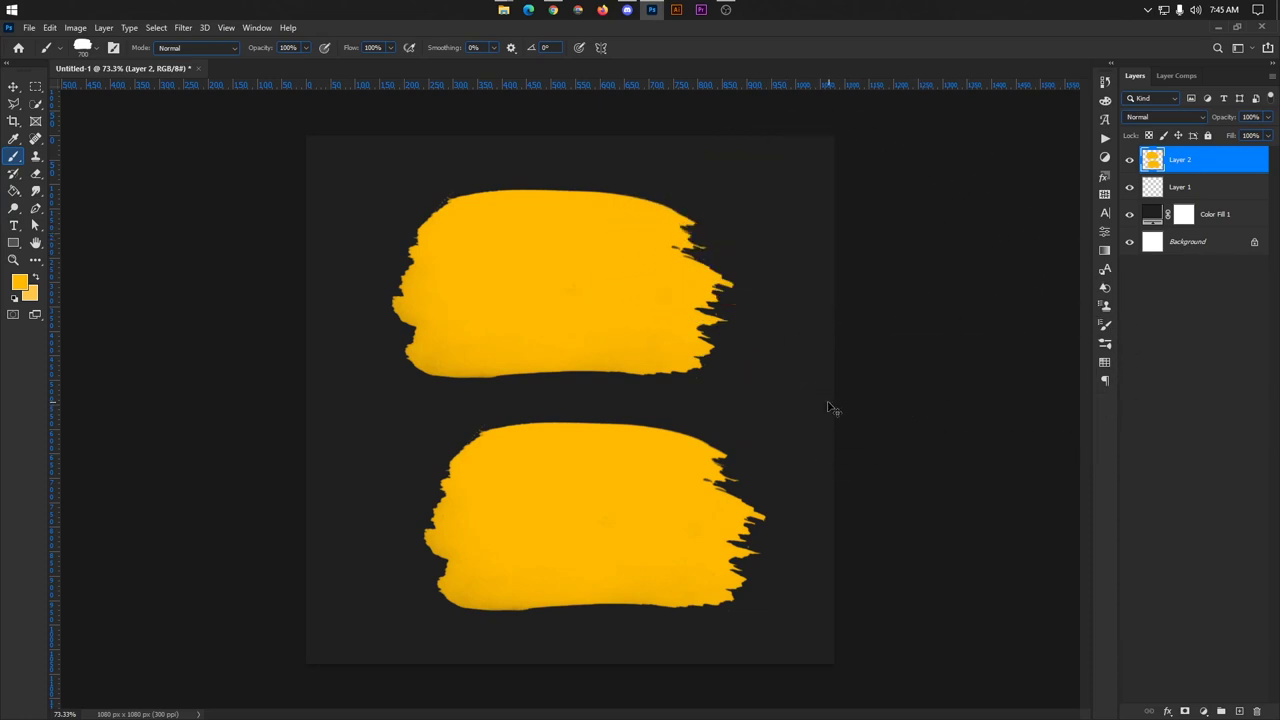
pyautogui.hotkey('ctrl', 'z')
pyautogui.hotkey('ctrl', 'z')
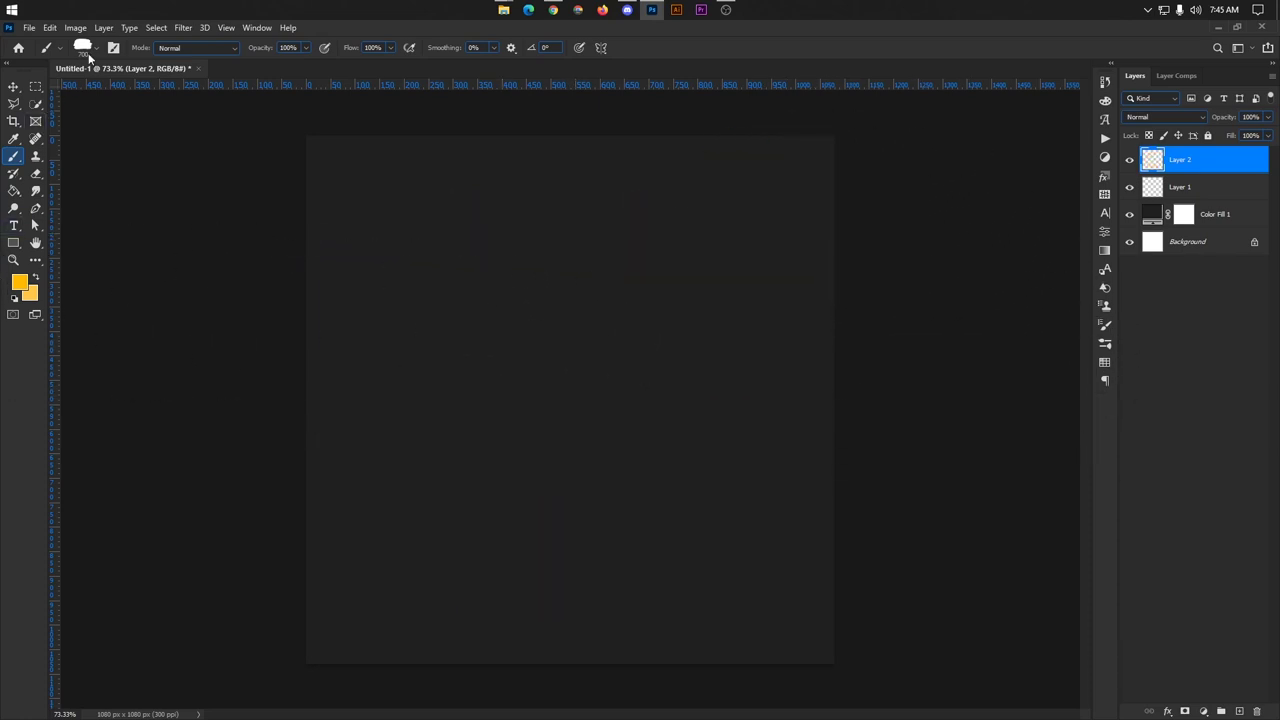
# Step: Switch to the Painter 10 brush at 1700 px, test a yellow stroke, and undo it
pyautogui.click(82, 47)
pyautogui.scroll(-2, 110, 400)
pyautogui.scroll(-1, 110, 400)
pyautogui.click(140, 416)
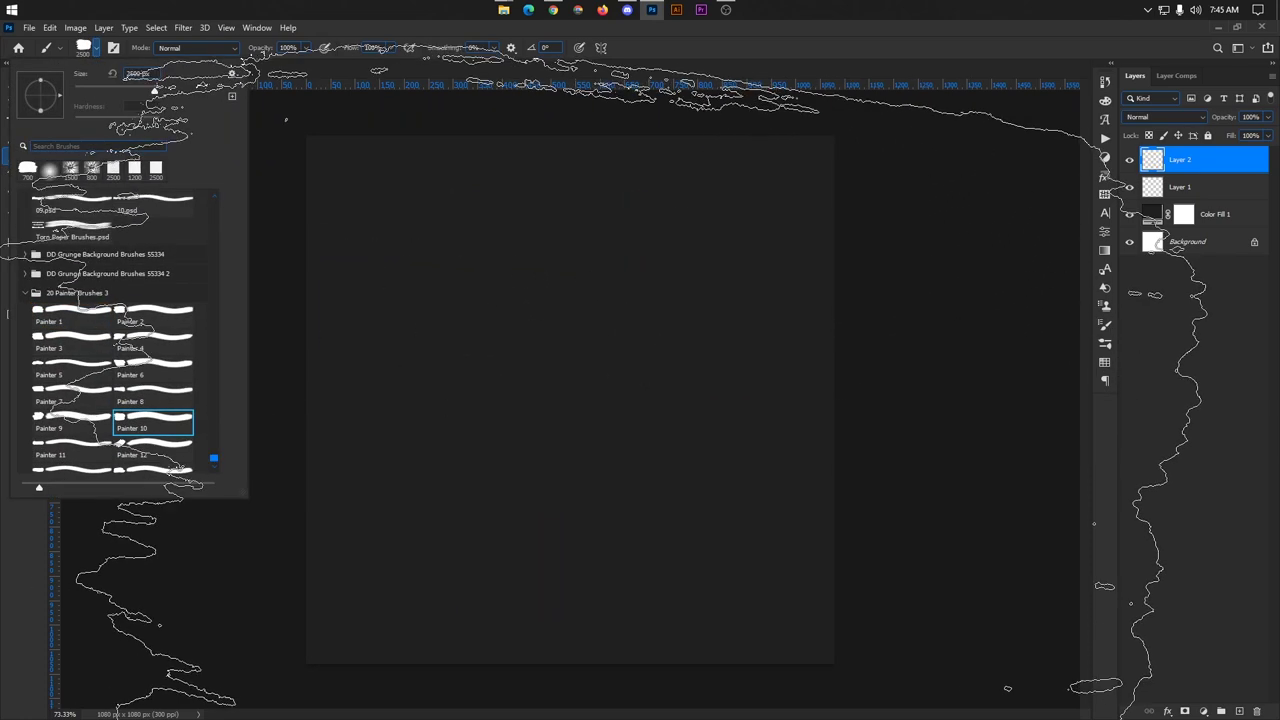
pyautogui.click(285, 120)
pyautogui.hotkey('ctrl', 'z')
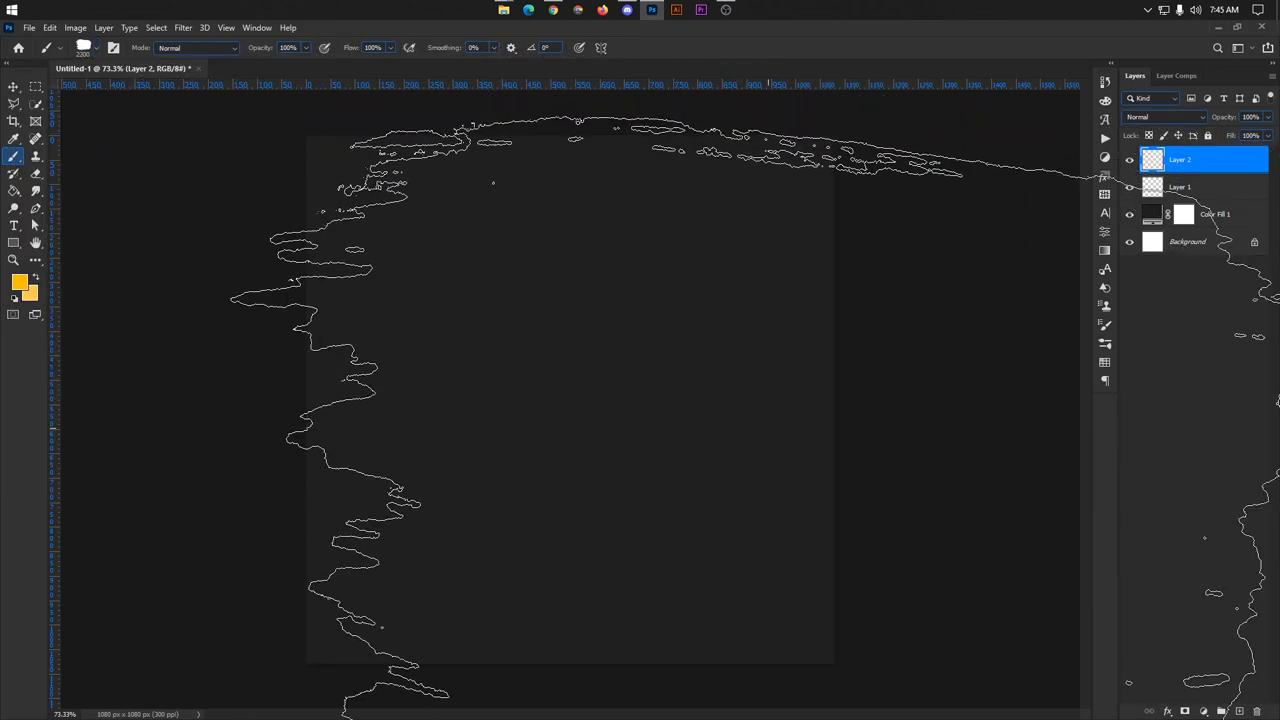
pyautogui.press('[')
pyautogui.press('[')
pyautogui.press('[')
pyautogui.click(650, 480)
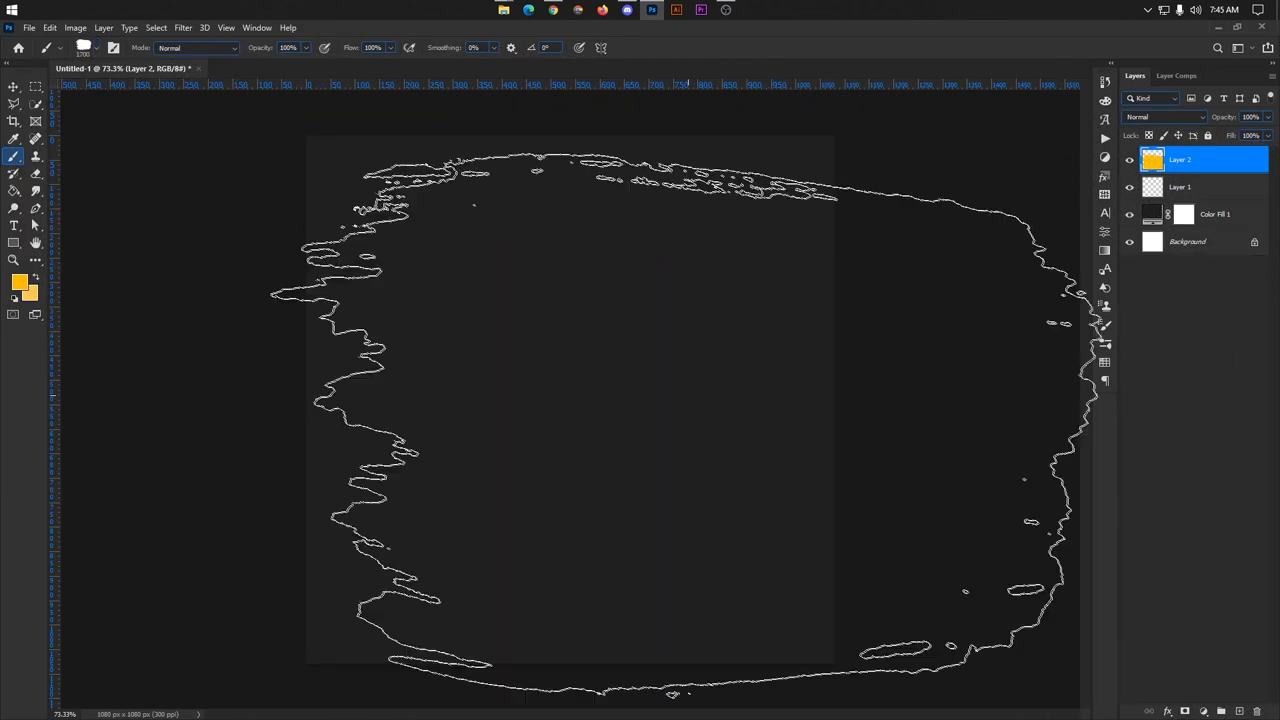
pyautogui.hotkey('ctrl', 'z')
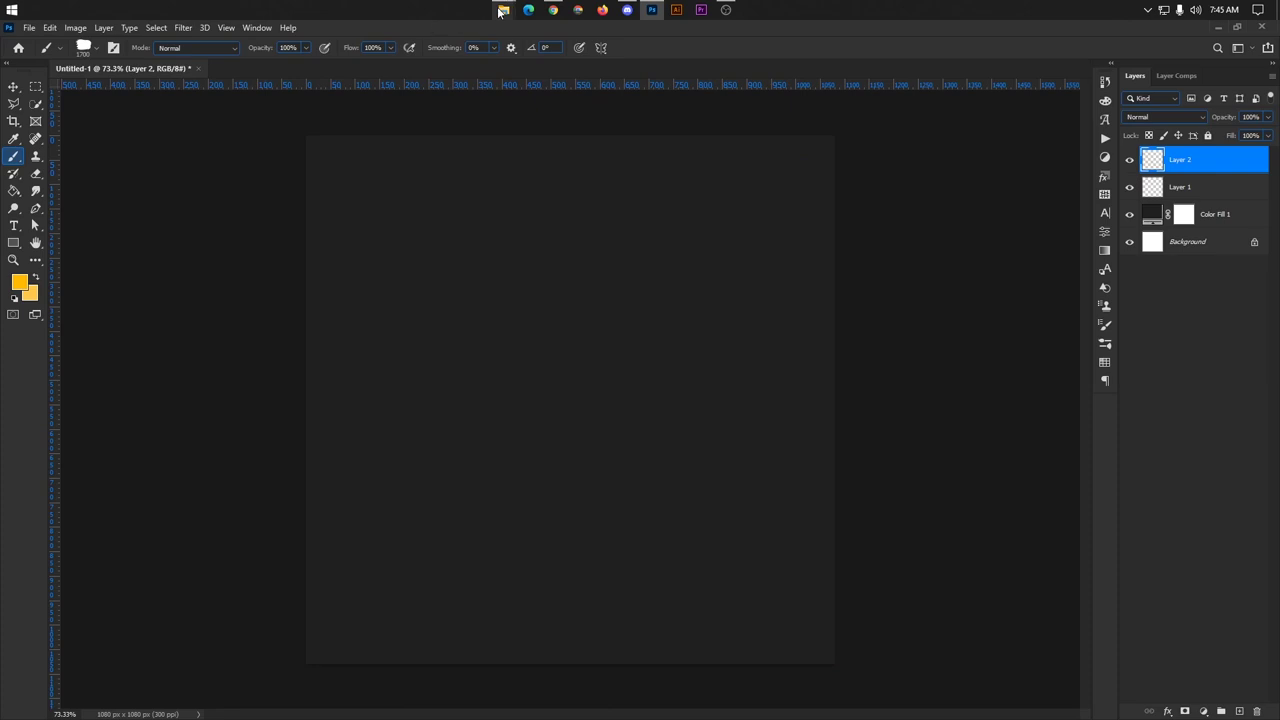
# Step: Drag the brush .abr file from the extracted Downloads folder onto Photoshop
pyautogui.click(460, 60)
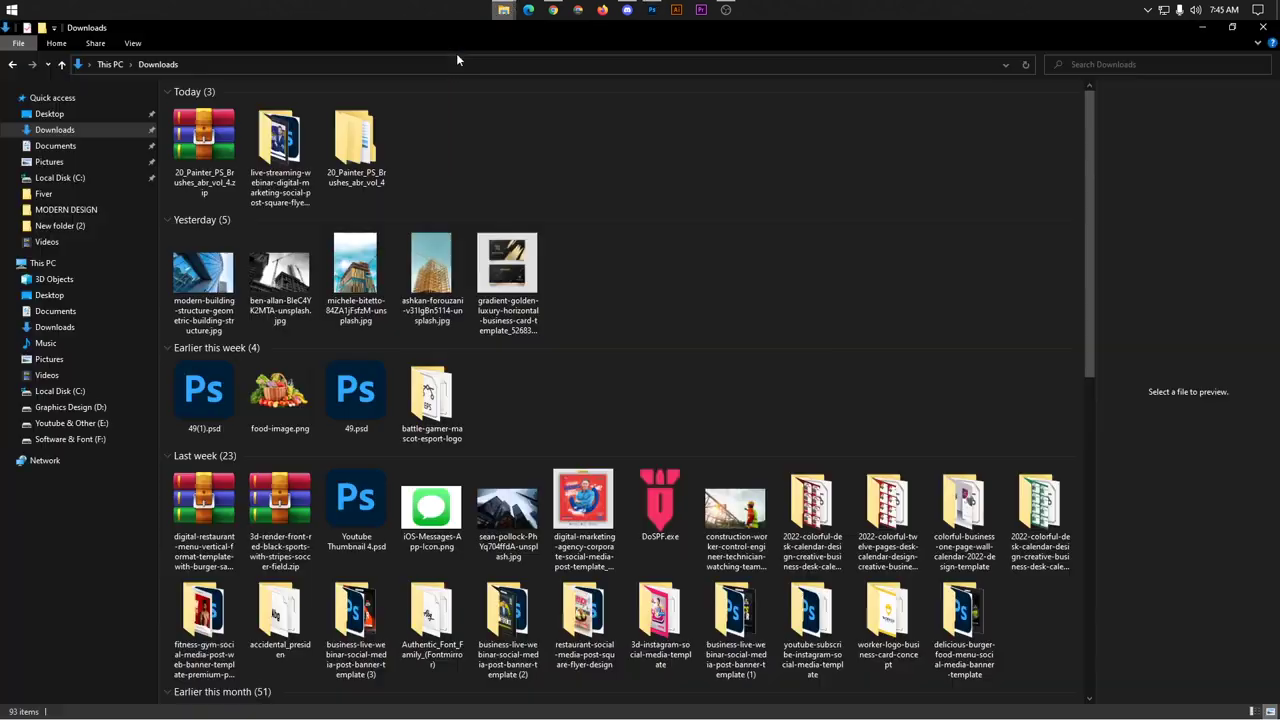
pyautogui.doubleClick(360, 160)
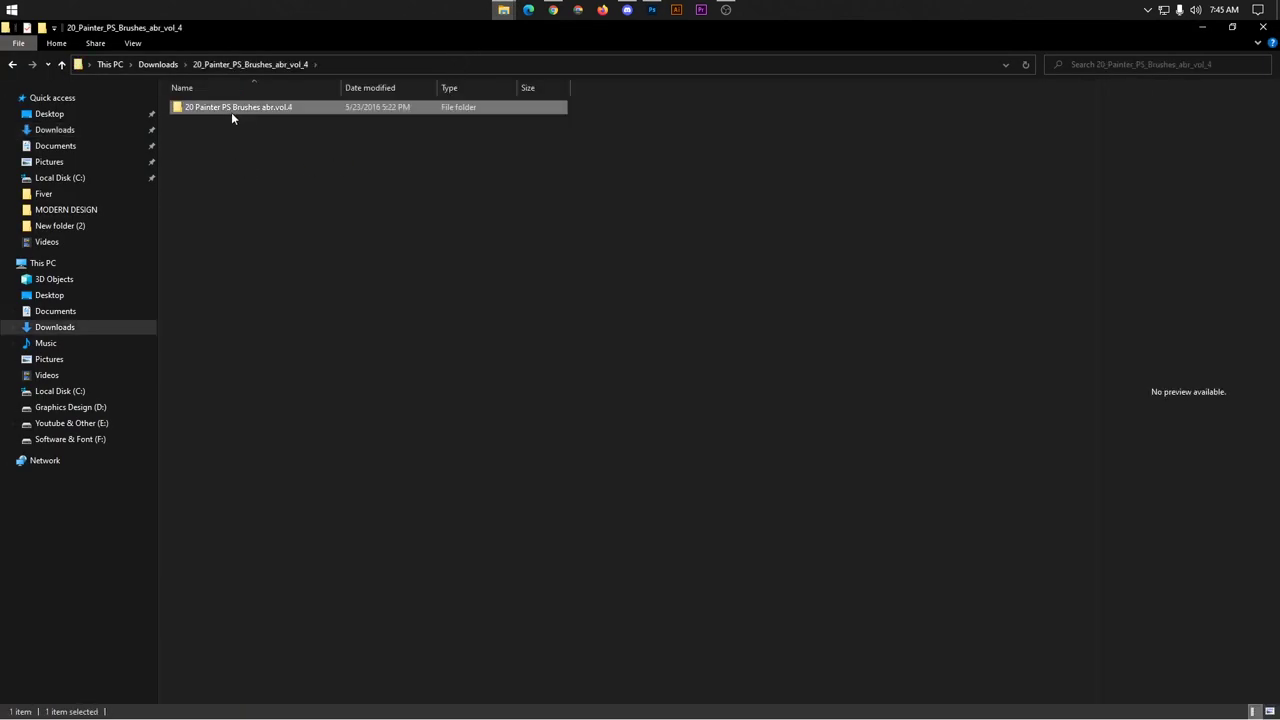
pyautogui.doubleClick(231, 110)
pyautogui.moveTo(256, 111); pyautogui.dragTo(445, 33)
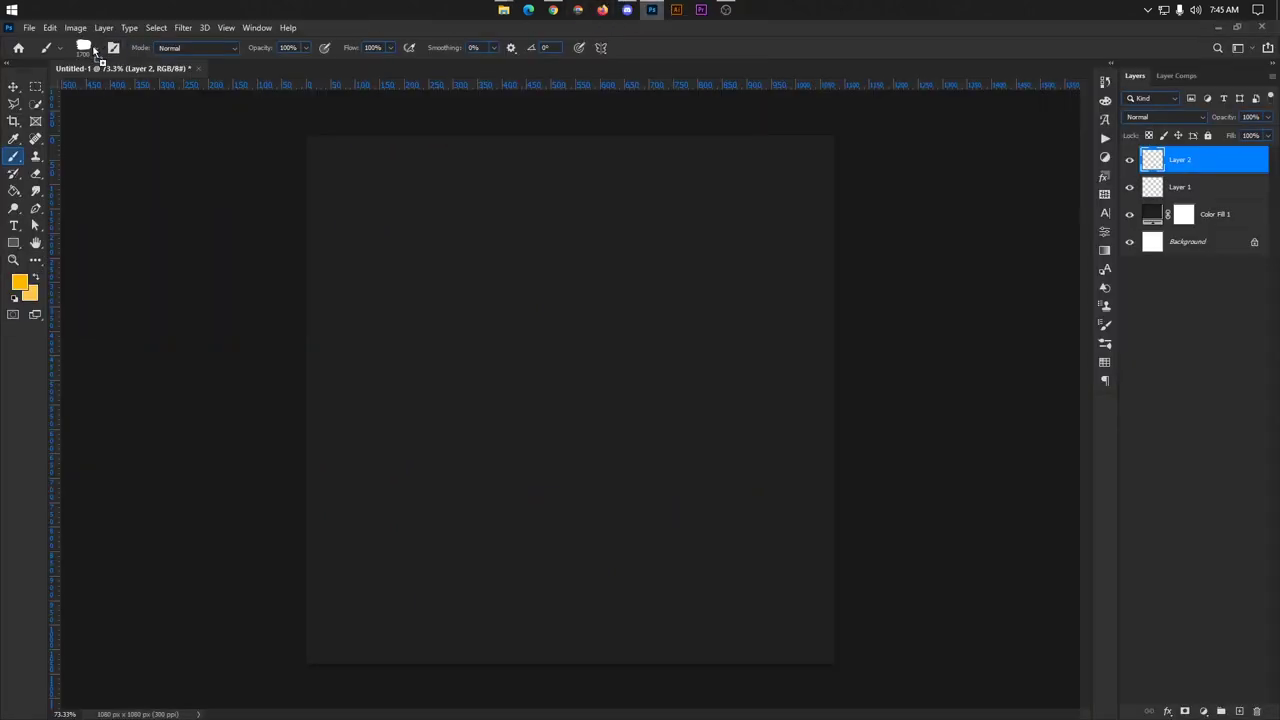
# Step: Scroll the brush preset list down to the duplicate 20 Painter Brushes 4 group
pyautogui.click(94, 50)
pyautogui.scroll(-2, 220, 463)
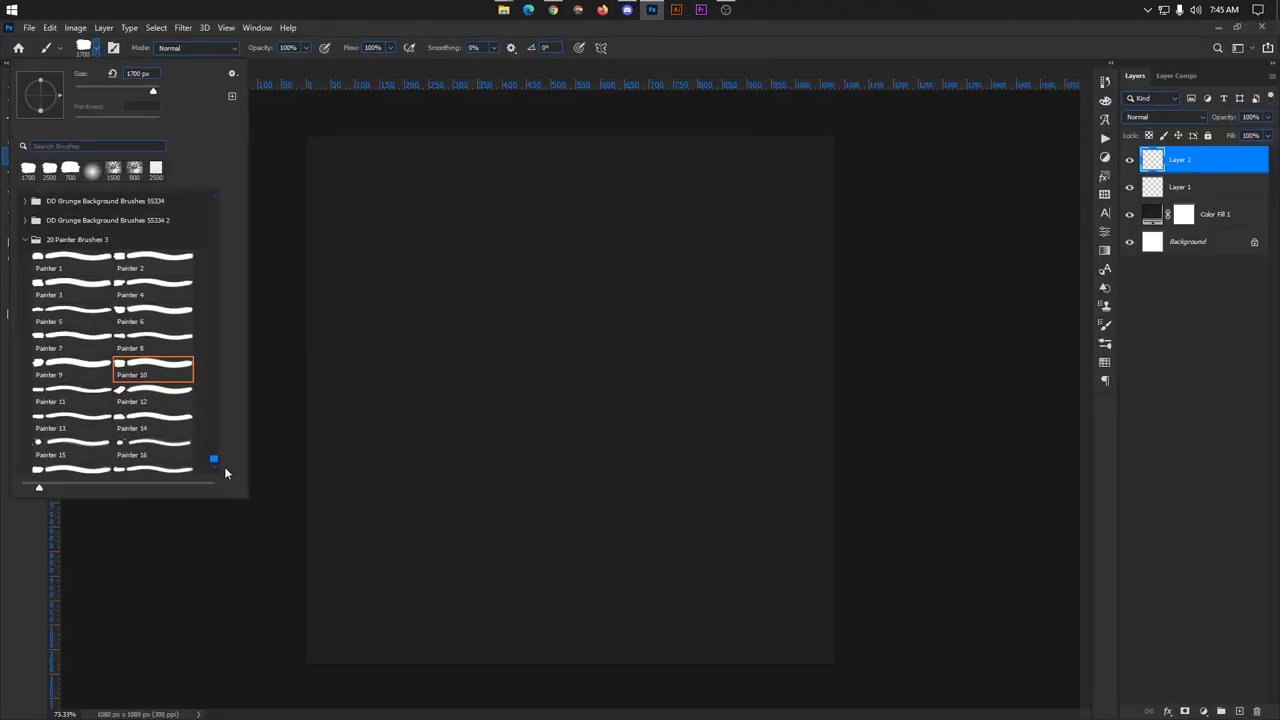
pyautogui.scroll(-2, 215, 460)
pyautogui.scroll(-2, 214, 460)
pyautogui.scroll(-1, 214, 466)
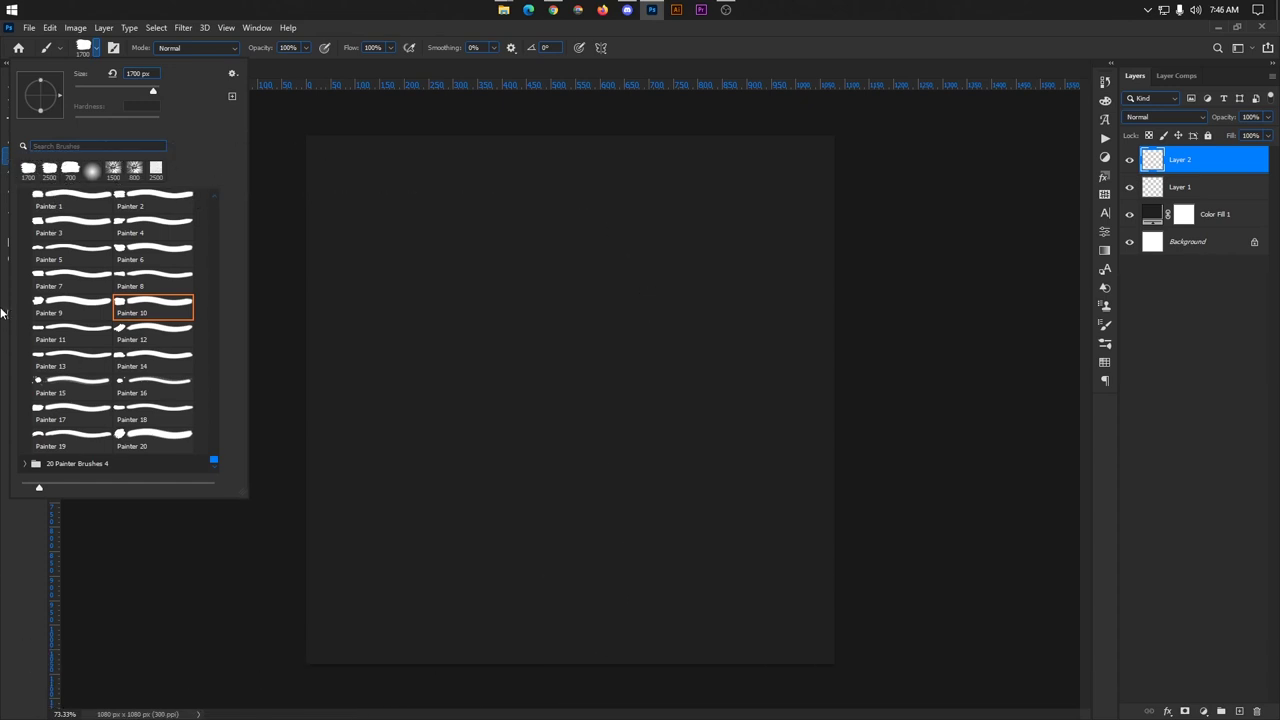
pyautogui.scroll(1, 40, 372)
pyautogui.scroll(-1, 117, 325)
pyautogui.click(68, 466)
# Step: Delete the 20 Painter Brushes 4 group and close the brush preset list
pyautogui.rightClick(70, 468)
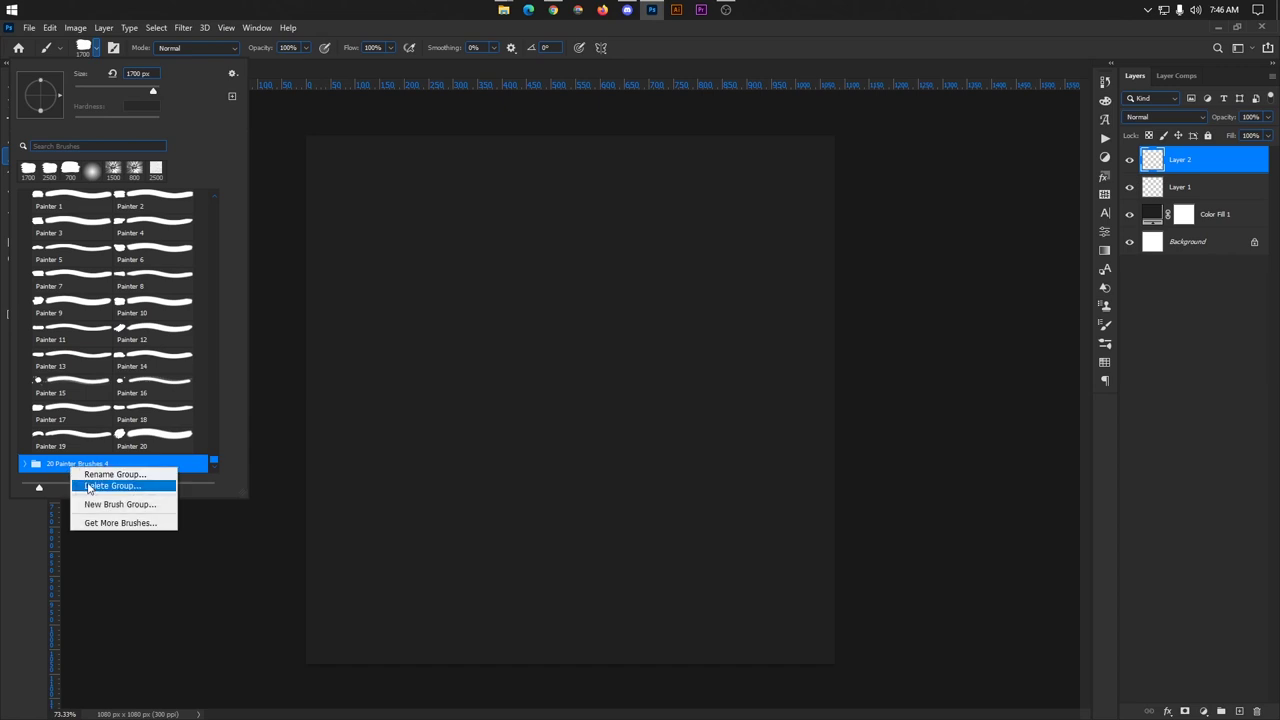
pyautogui.click(110, 486)
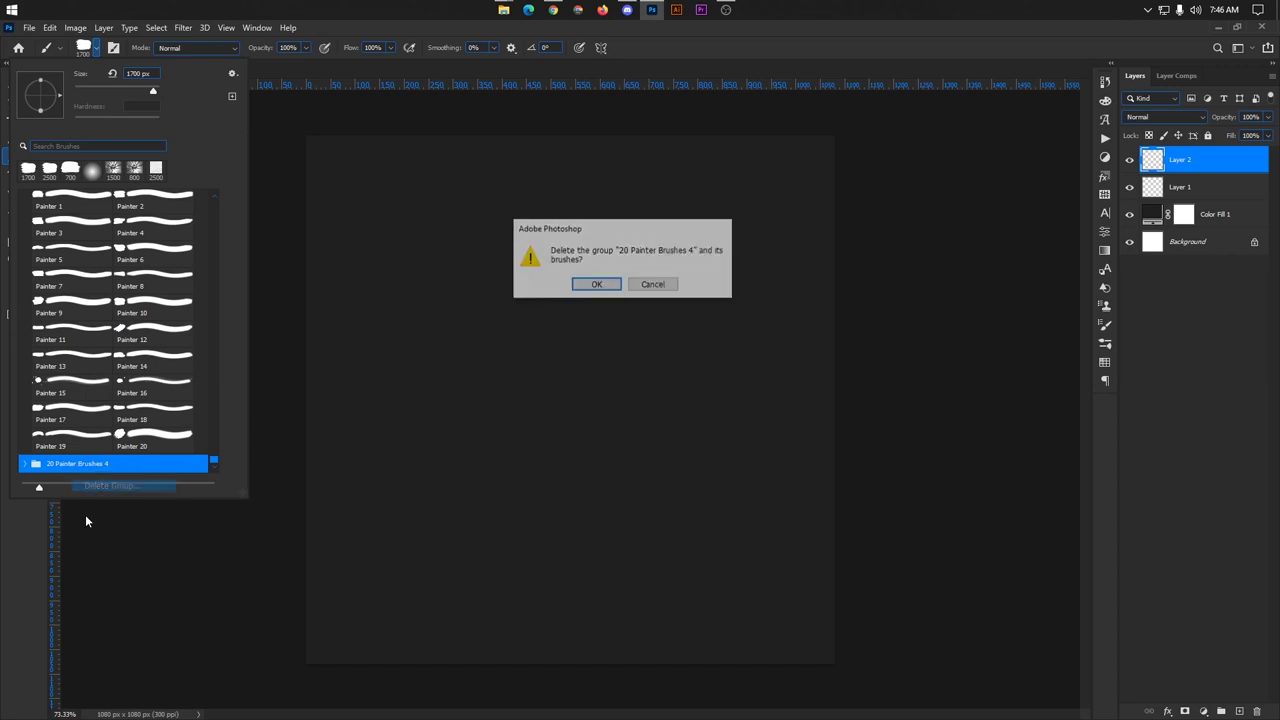
pyautogui.click(596, 285)
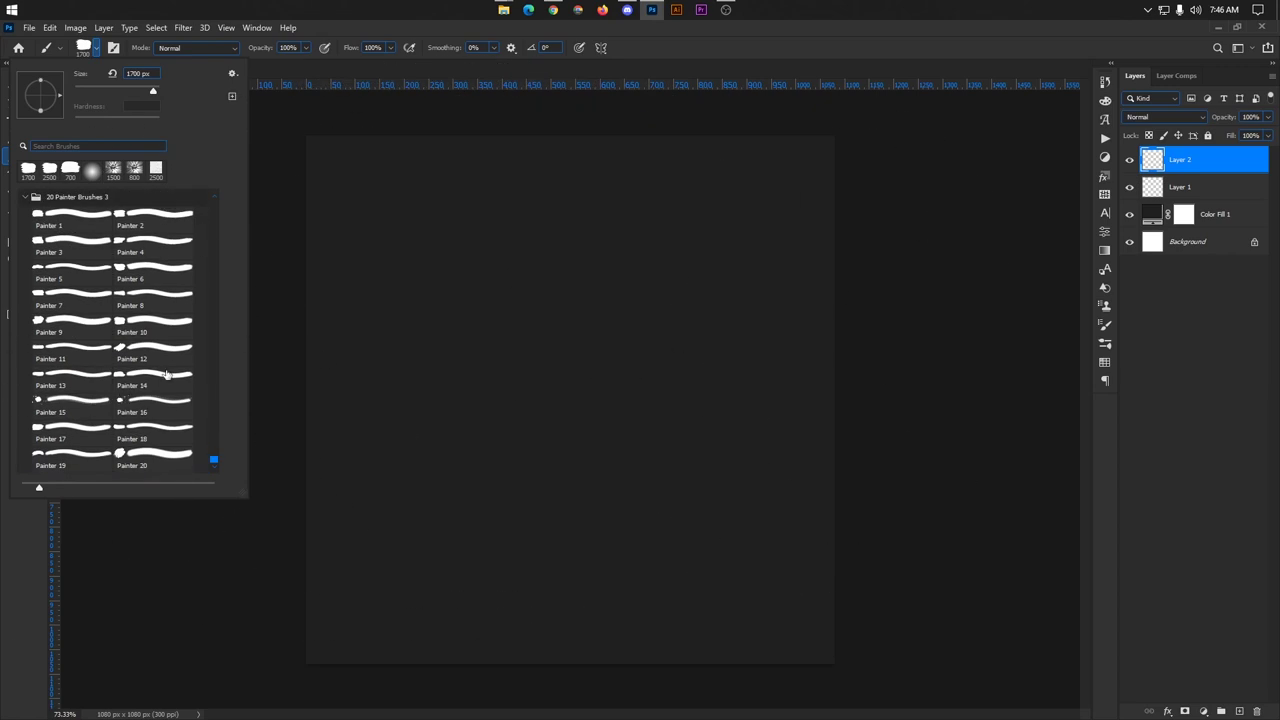
pyautogui.scroll(2, 119, 367)
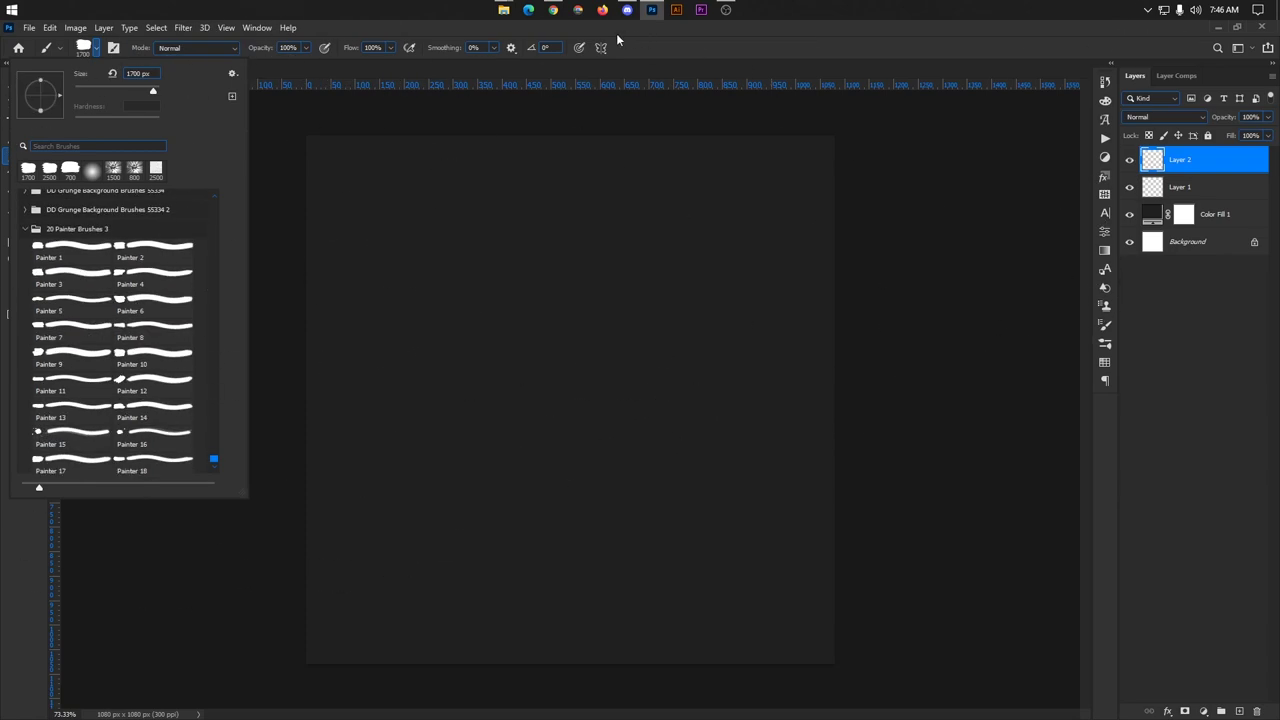
pyautogui.click(270, 80)
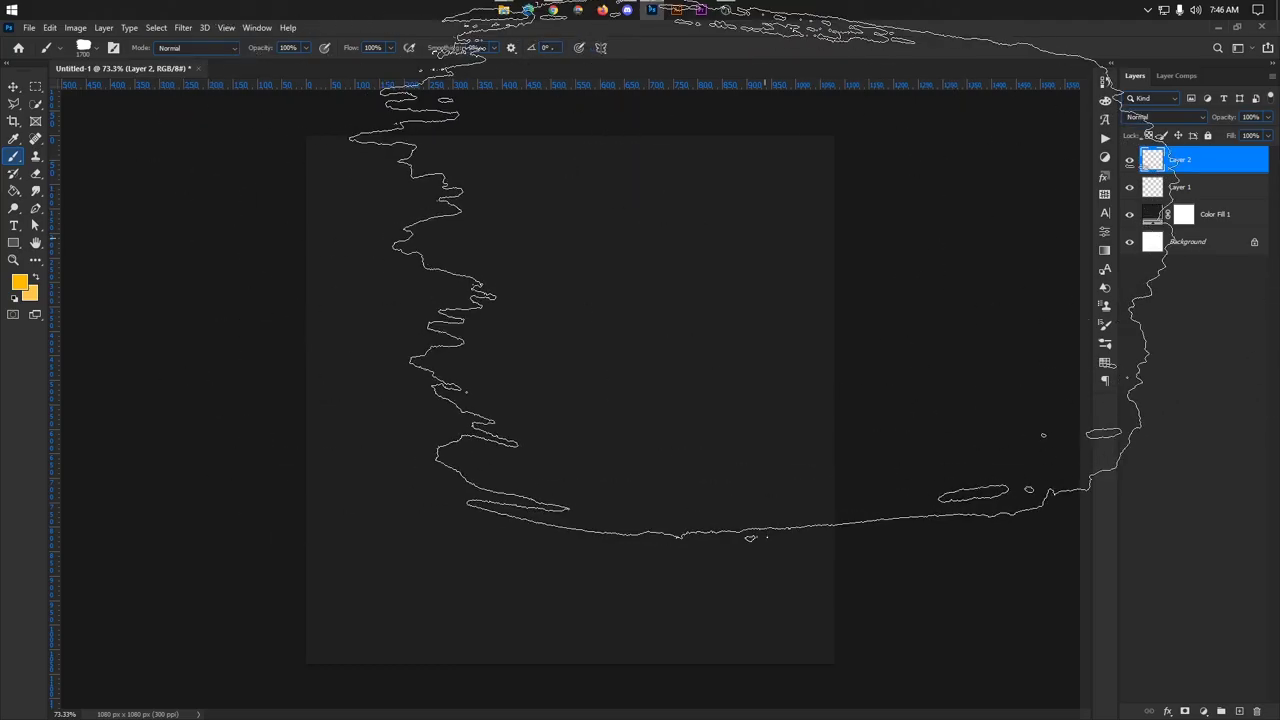
# Step: Look over the Free Powder Photoshop Brushes page, then return to the brush search results
pyautogui.click(553, 10)
pyautogui.scroll(2, 381, 230)
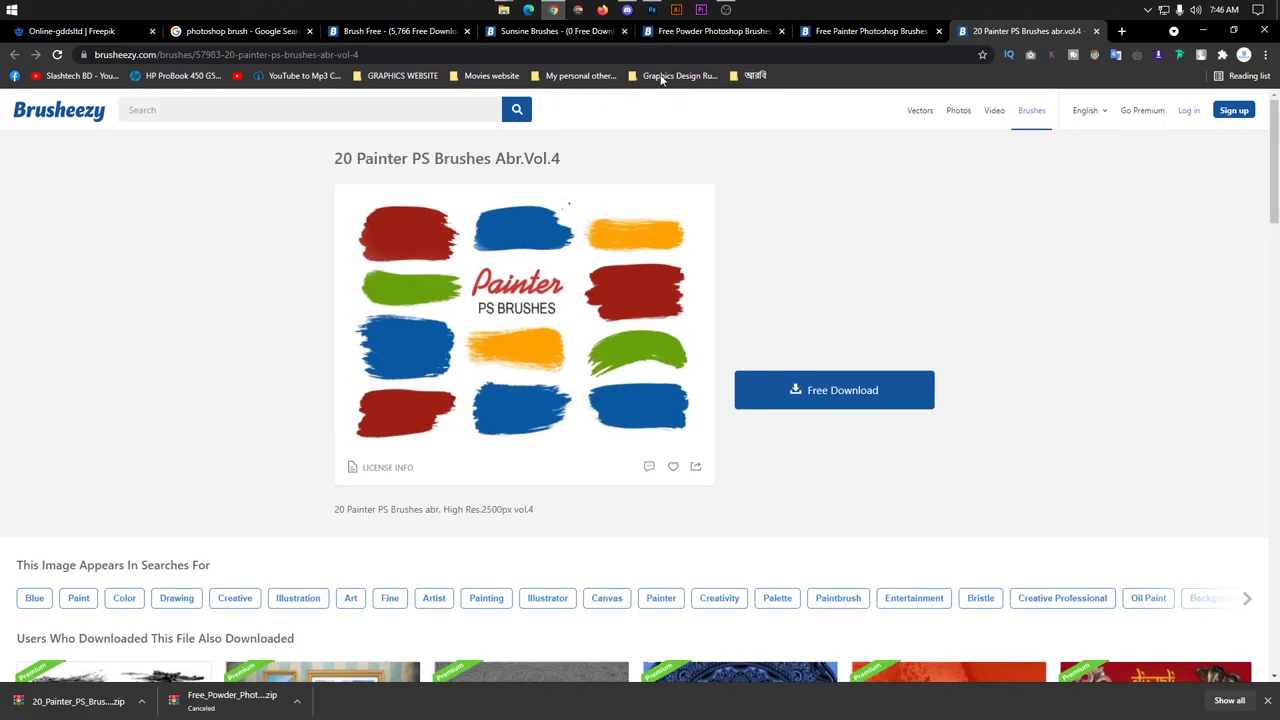
pyautogui.click(710, 31)
pyautogui.scroll(-2, 478, 283)
pyautogui.scroll(-3, 478, 283)
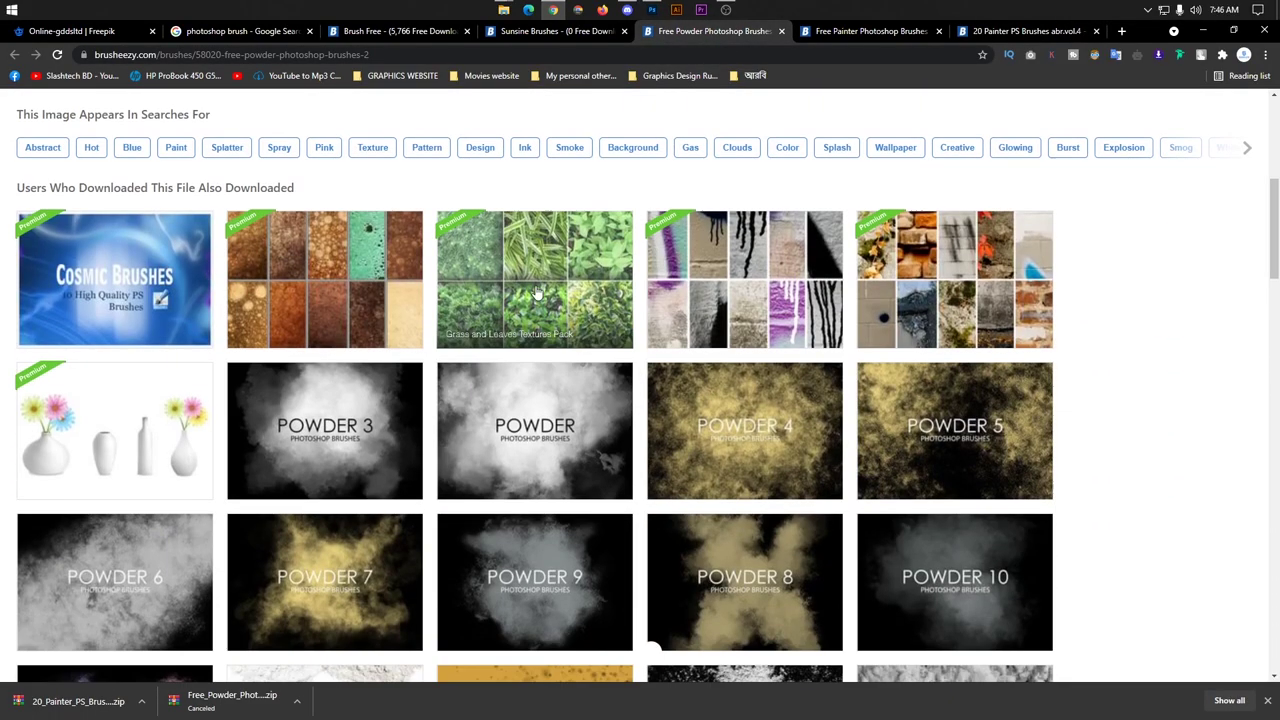
pyautogui.scroll(2, 478, 283)
pyautogui.scroll(1, 600, 240)
pyautogui.scroll(-3, 744, 192)
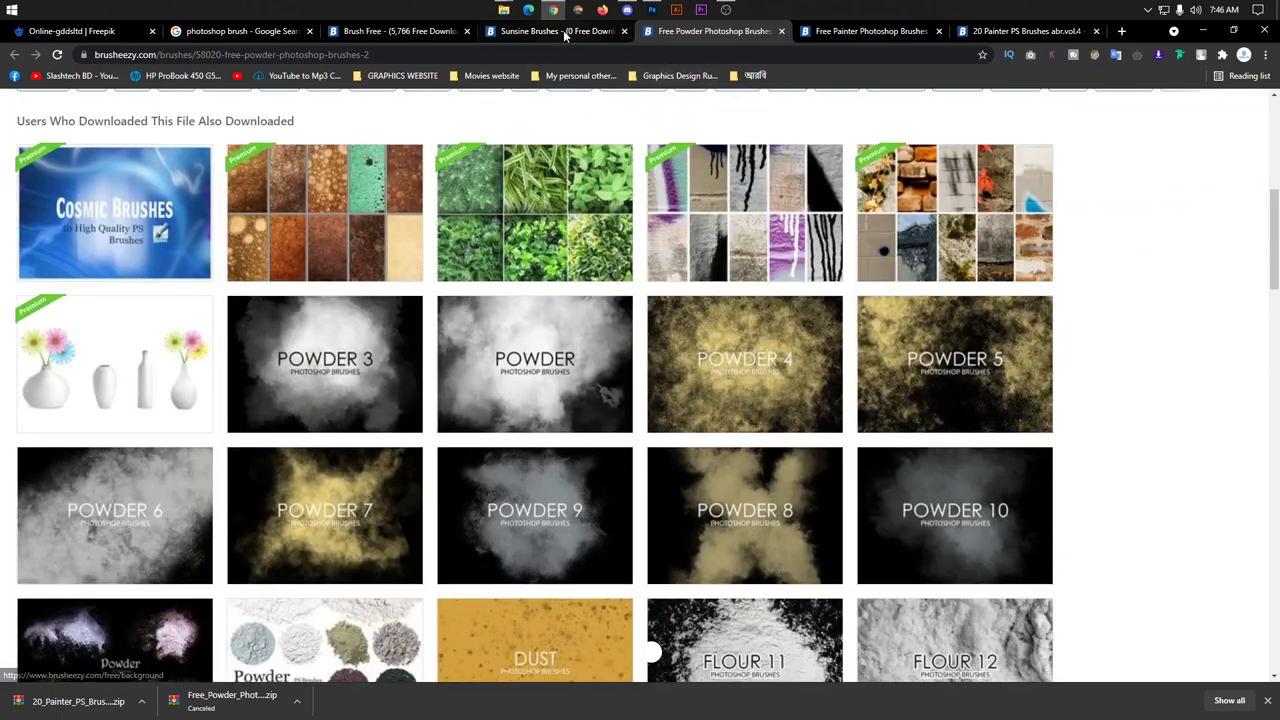
pyautogui.click(416, 31)
# Step: Briefly check Photoshop, view the Free Painter Photoshop Brushes page, then bring Discord forward
pyautogui.click(653, 12)
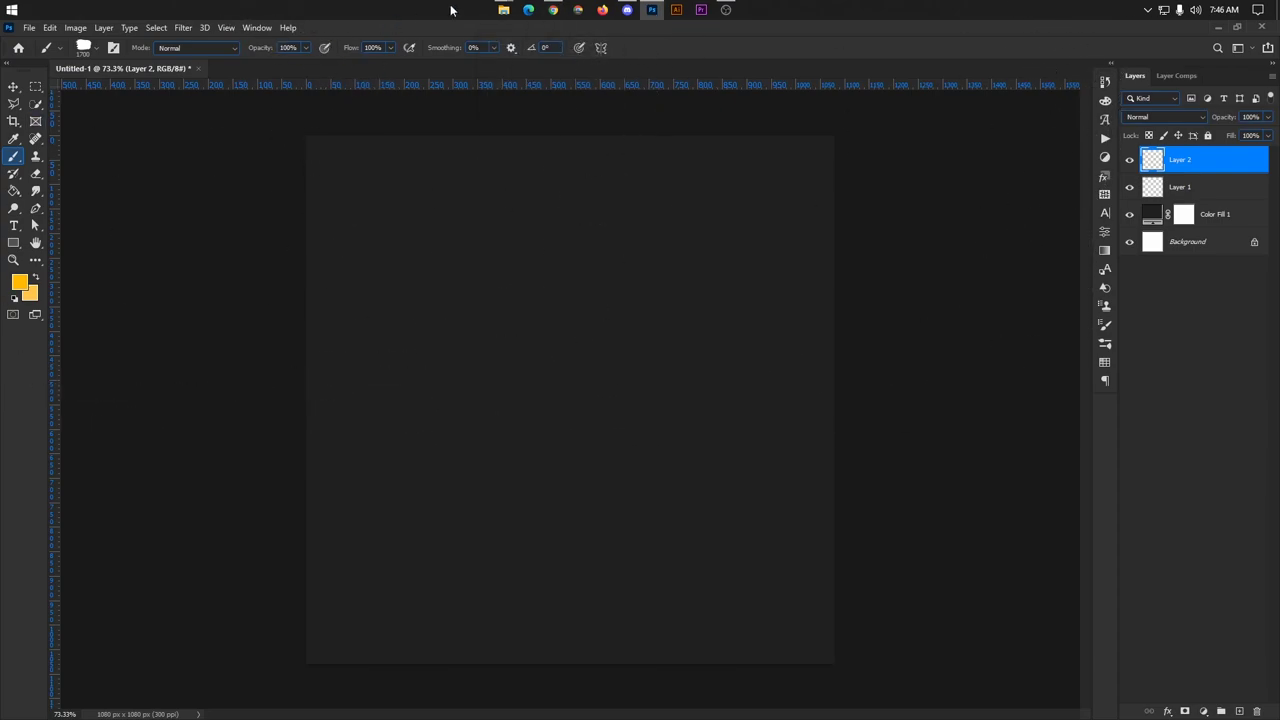
pyautogui.click(551, 10)
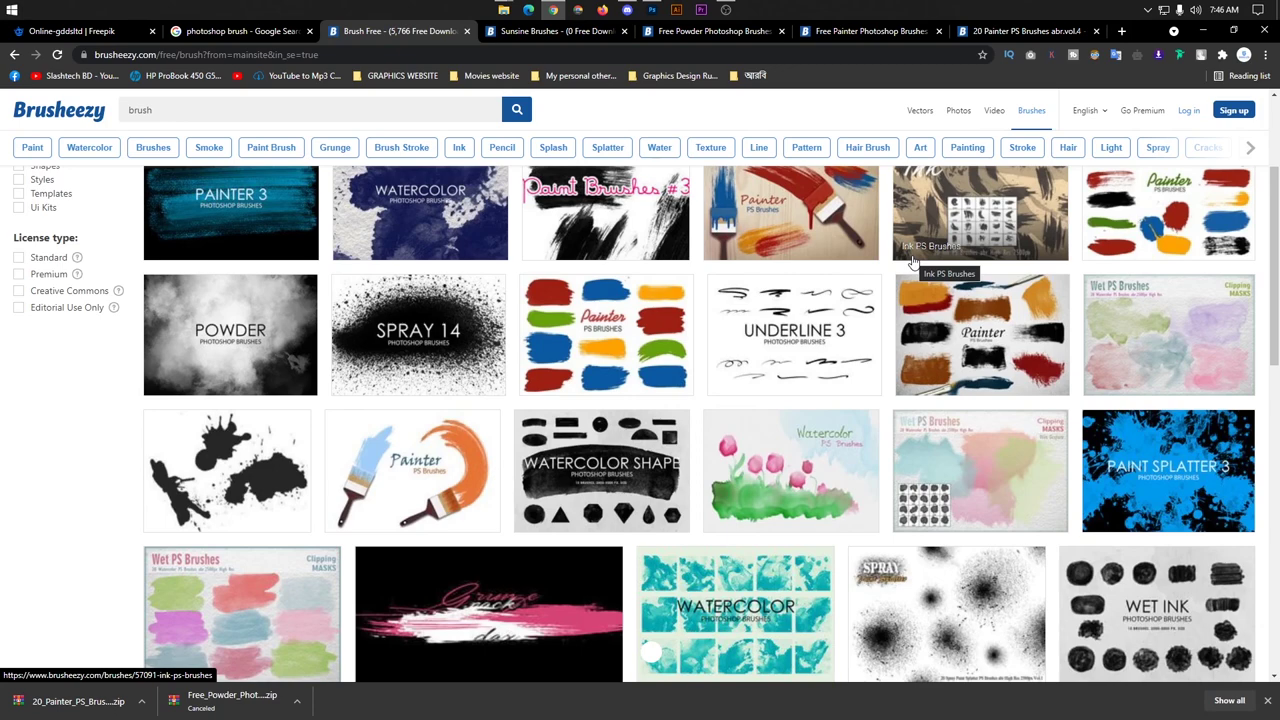
pyautogui.click(850, 31)
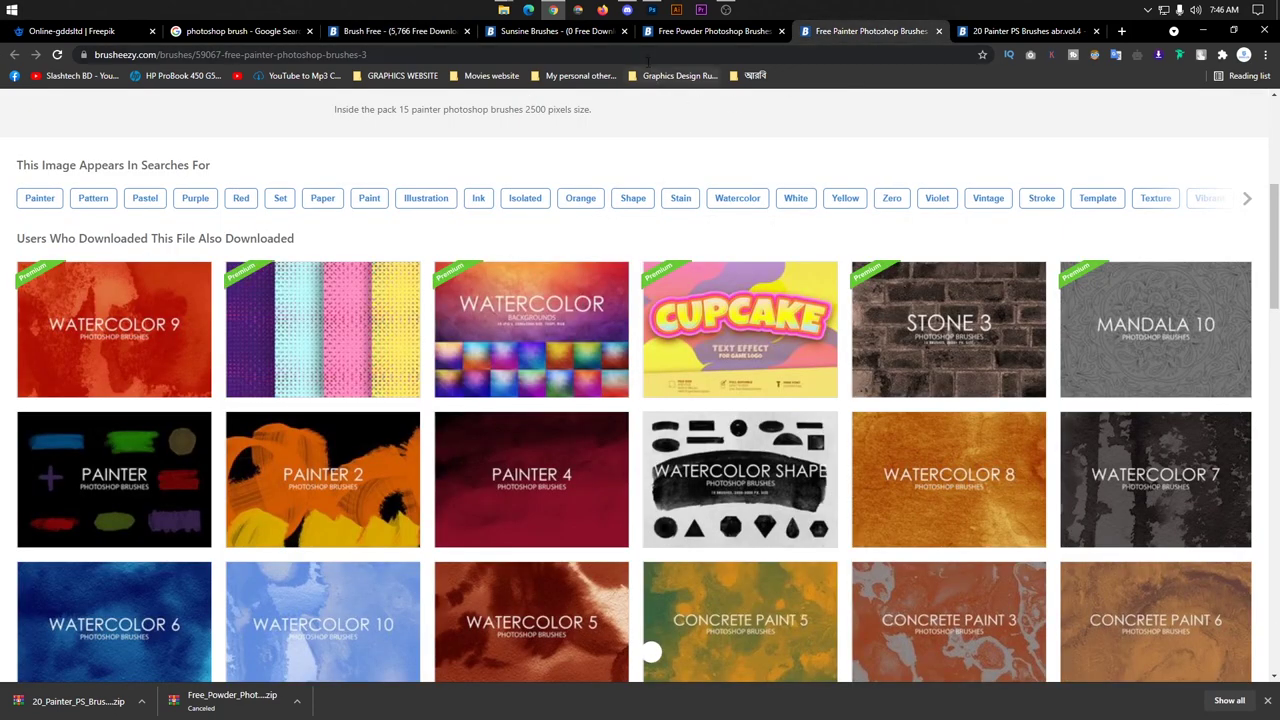
pyautogui.click(627, 9)
# Step: Open Discord's update-videos channel and scroll through its messages
pyautogui.scroll(2, 323, 440)
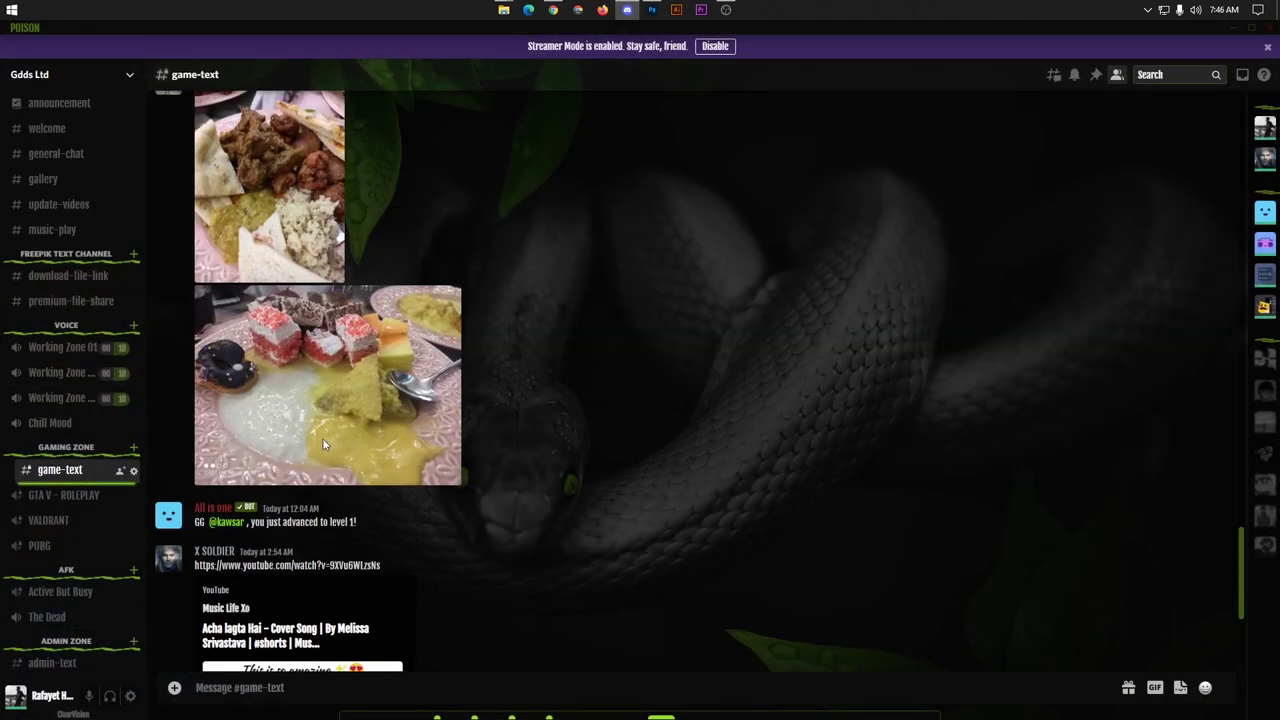
pyautogui.scroll(2, 323, 444)
pyautogui.click(68, 204)
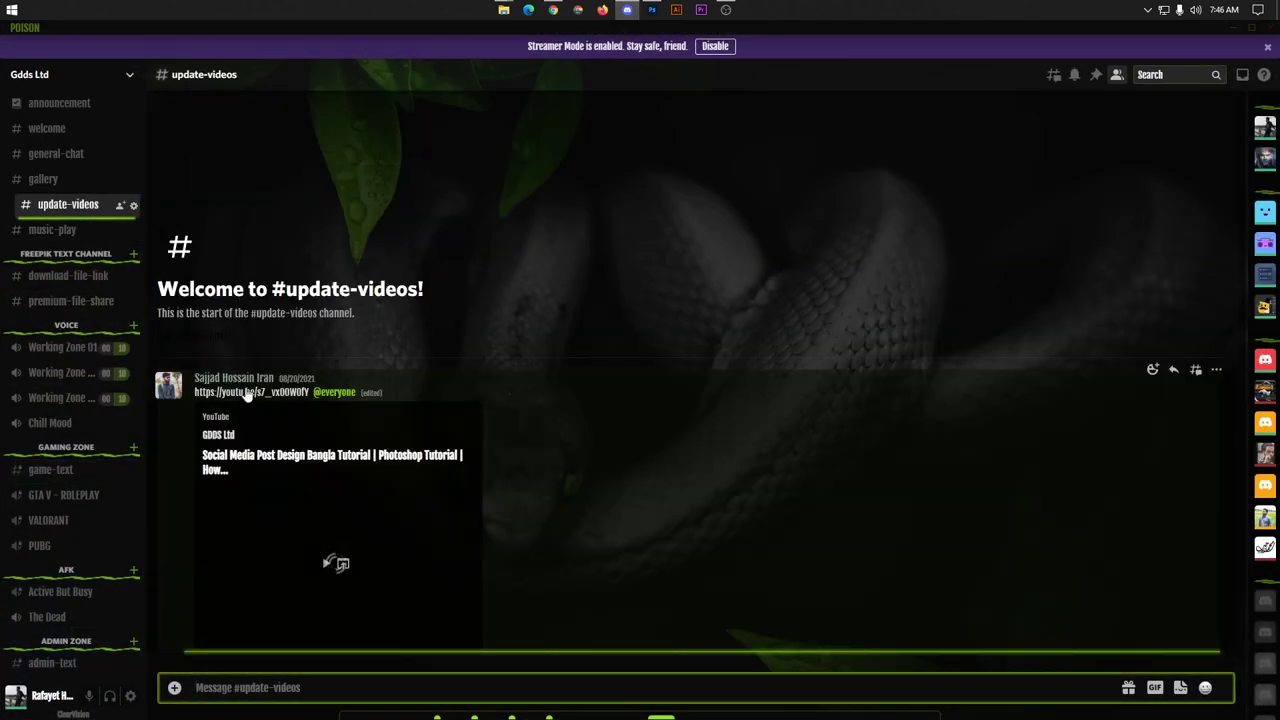
pyautogui.scroll(2, 38, 327)
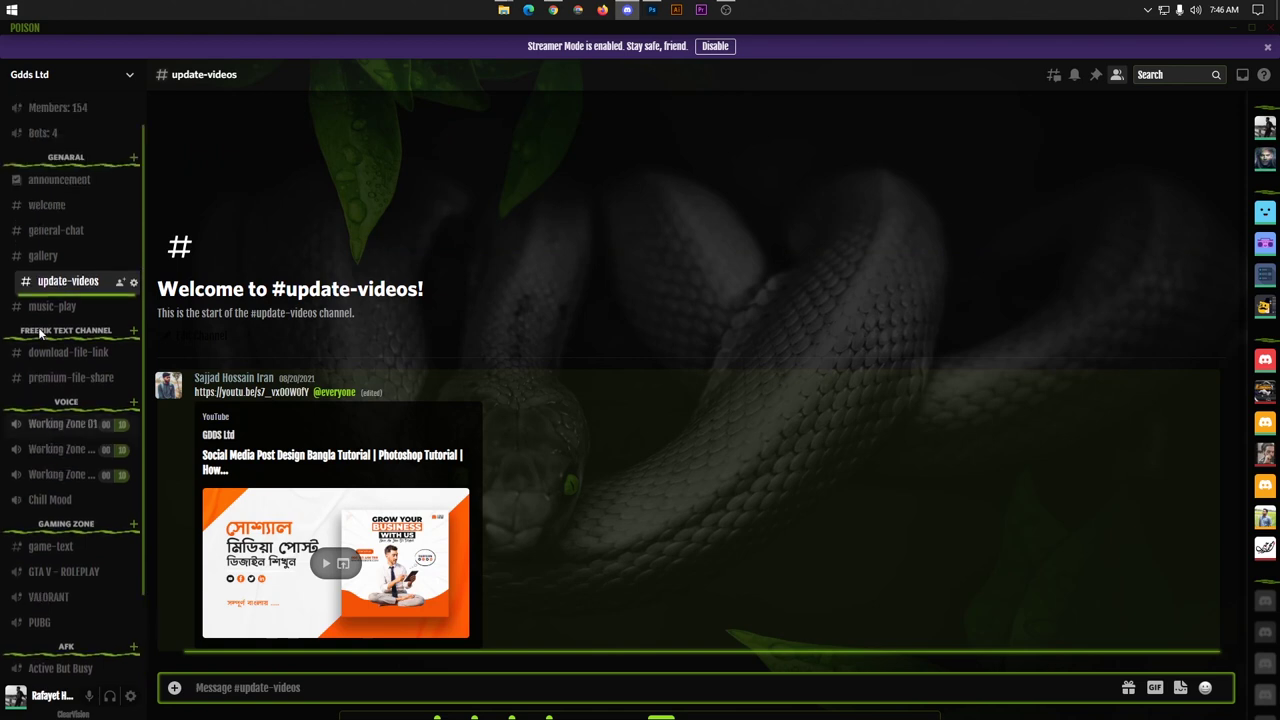
pyautogui.scroll(1, 38, 327)
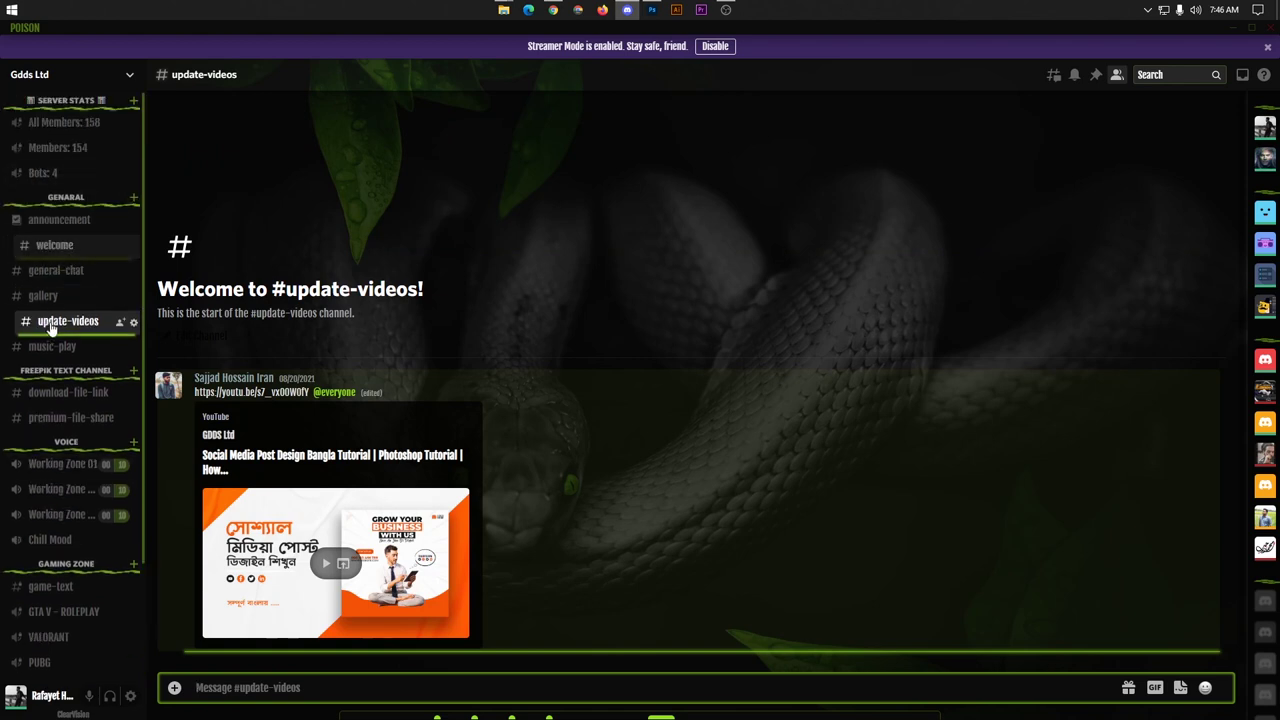
pyautogui.scroll(-3, 52, 328)
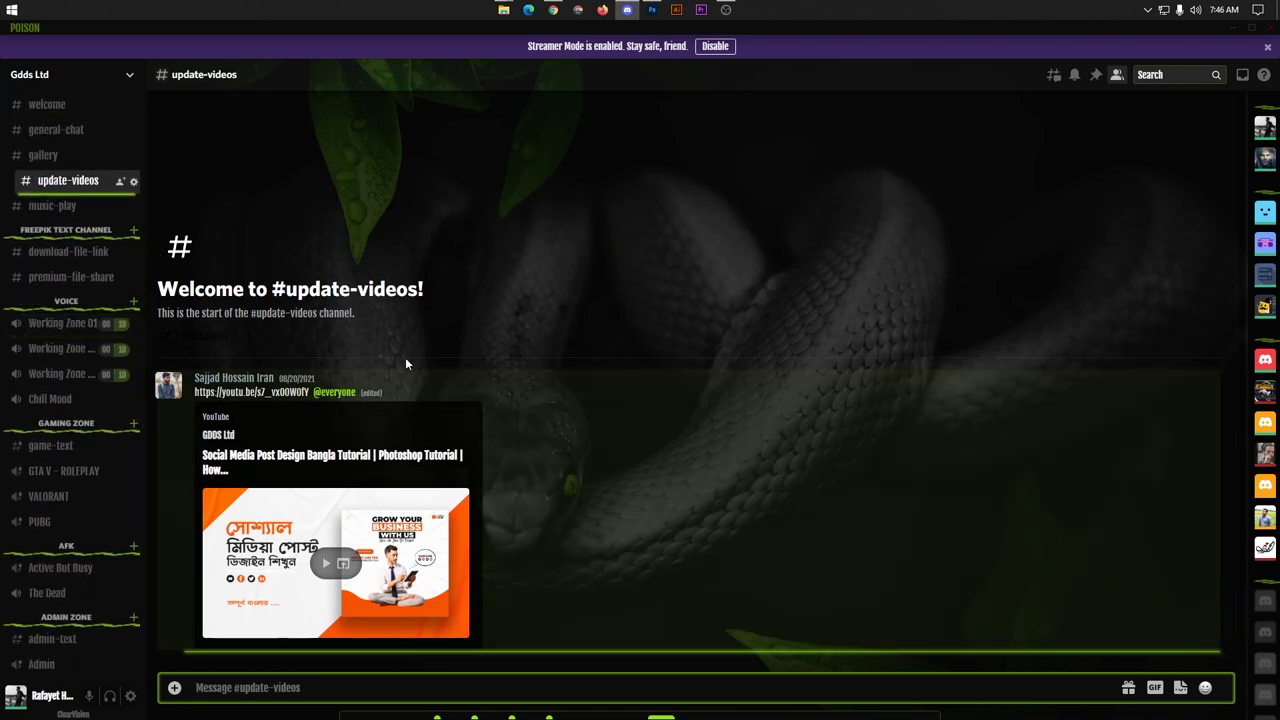
# Step: Glance at the 20 Painter PS Brushes page in the browser, then return to Discord
pyautogui.click(561, 7)
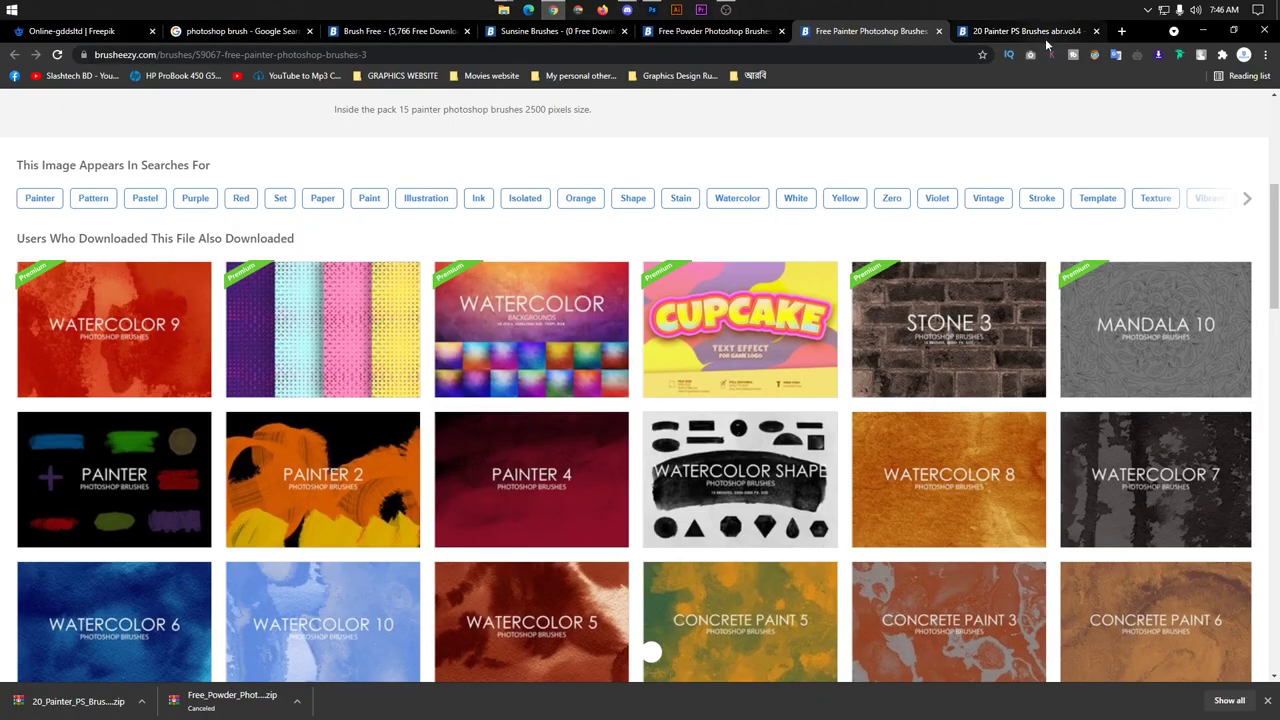
pyautogui.click(1040, 31)
pyautogui.click(627, 9)
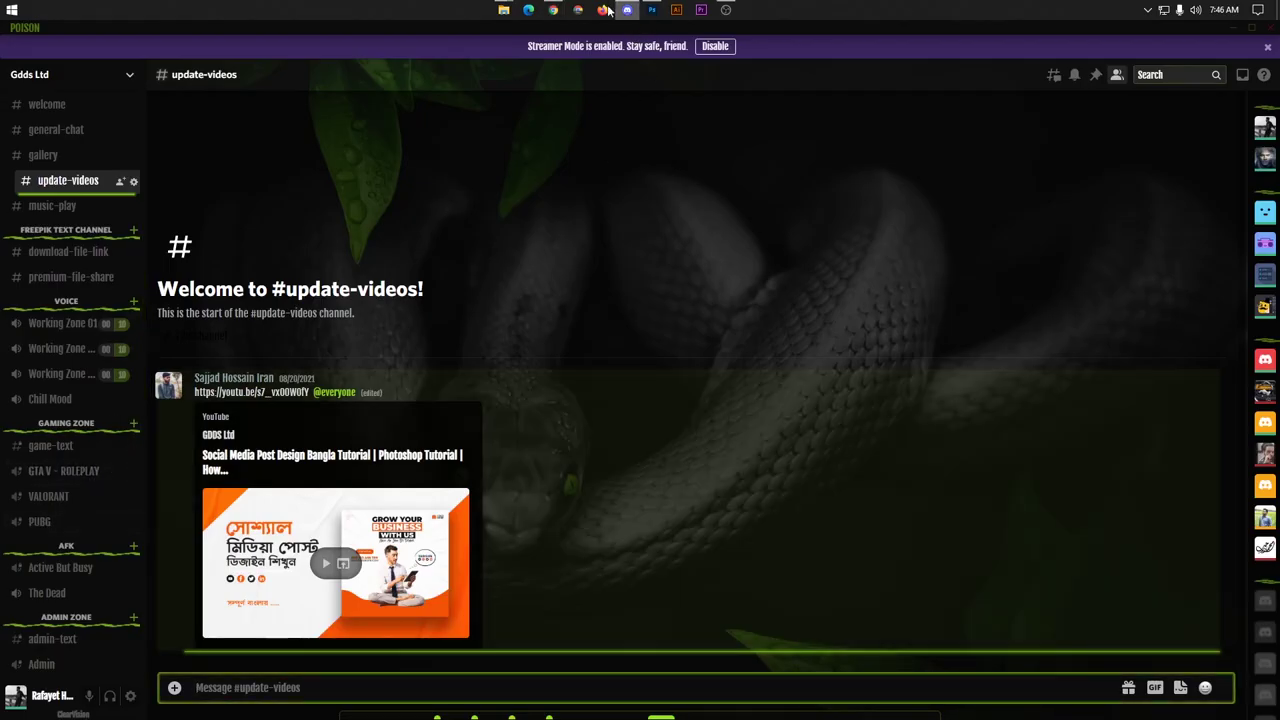
# Step: Pass by the browser and bring Photoshop's Untitled-1 document back to the front
pyautogui.click(554, 9)
pyautogui.click(651, 9)
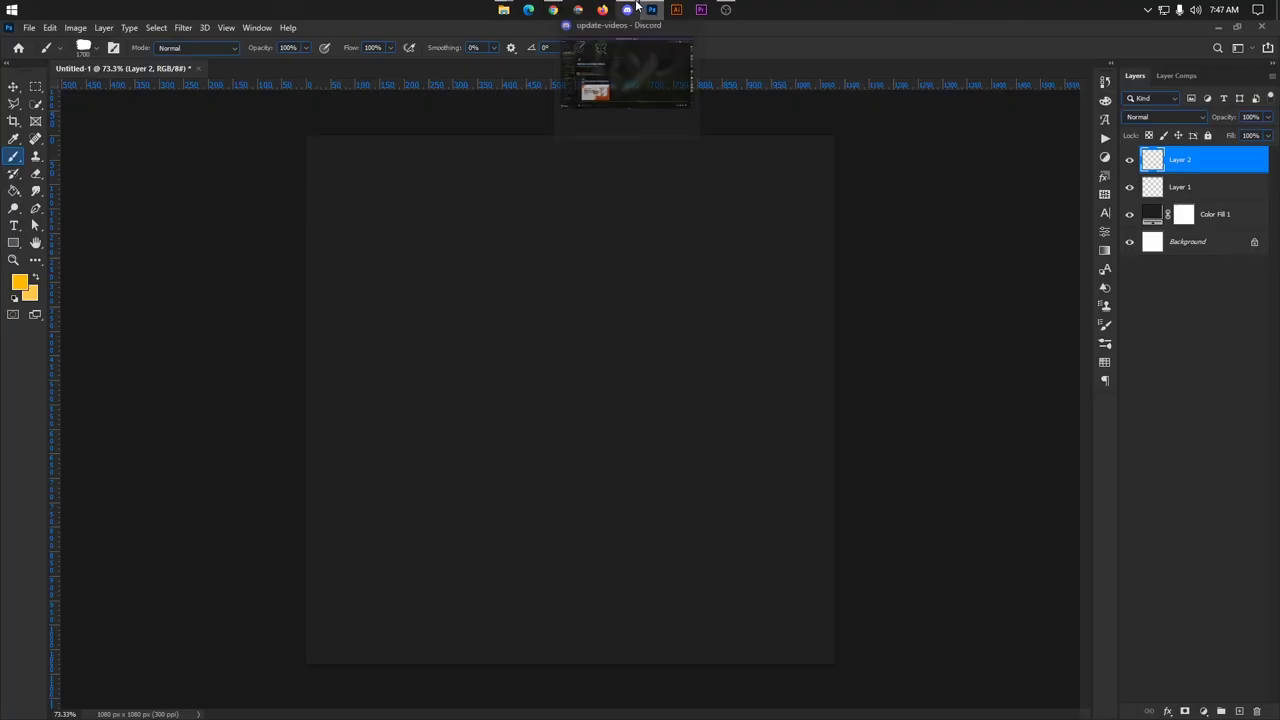